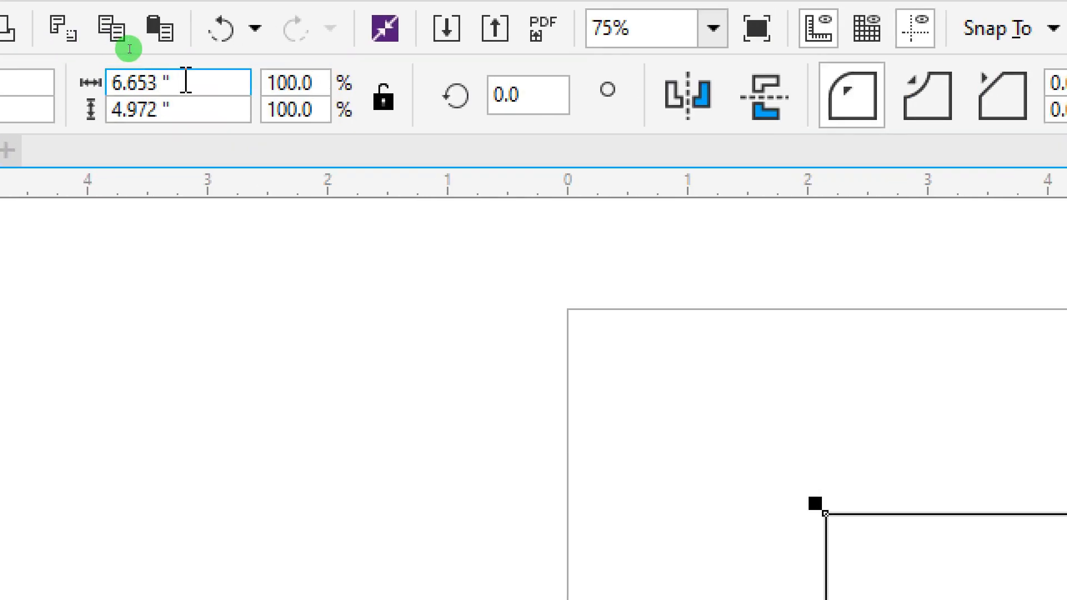
Step: Set the rectangle's size to 8.6 by 5.6 inches and centre it on the page
left_click_drag(127, 51, 94, 54)
type("8.6")
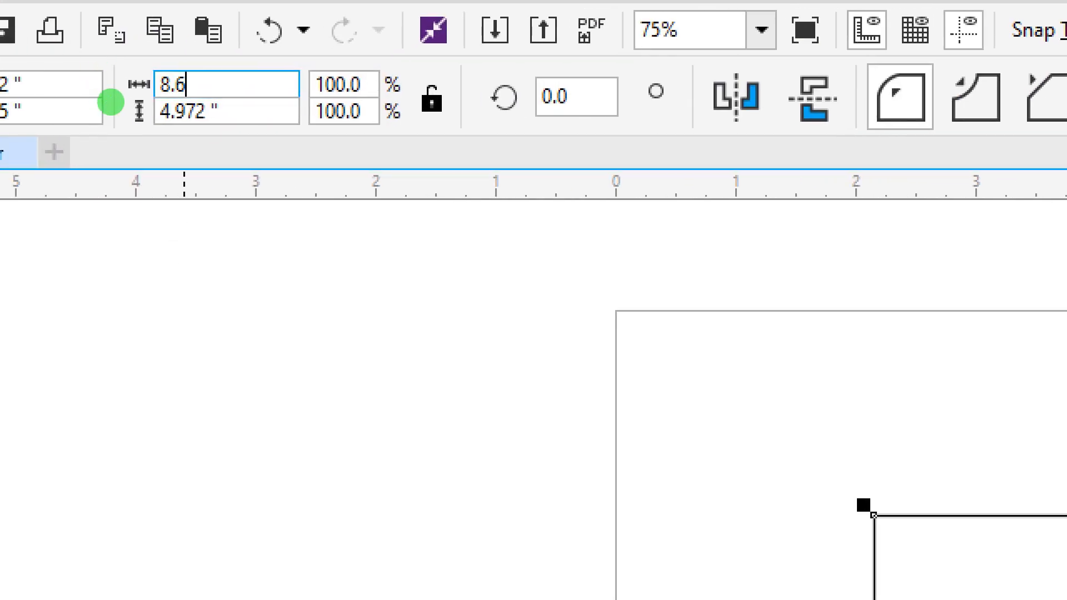
key("Tab")
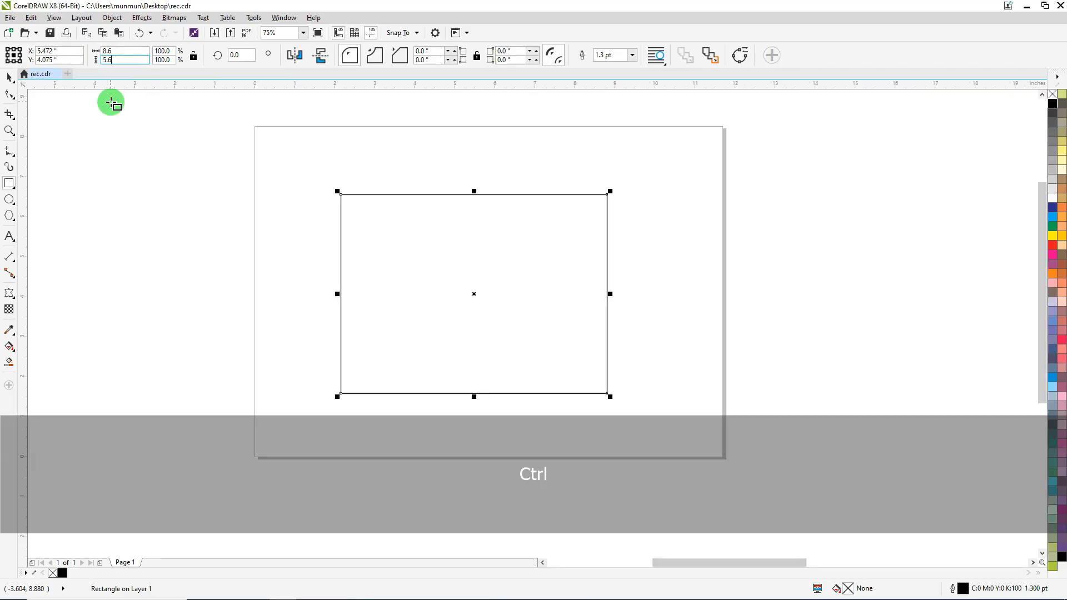
key("Return")
key("p")
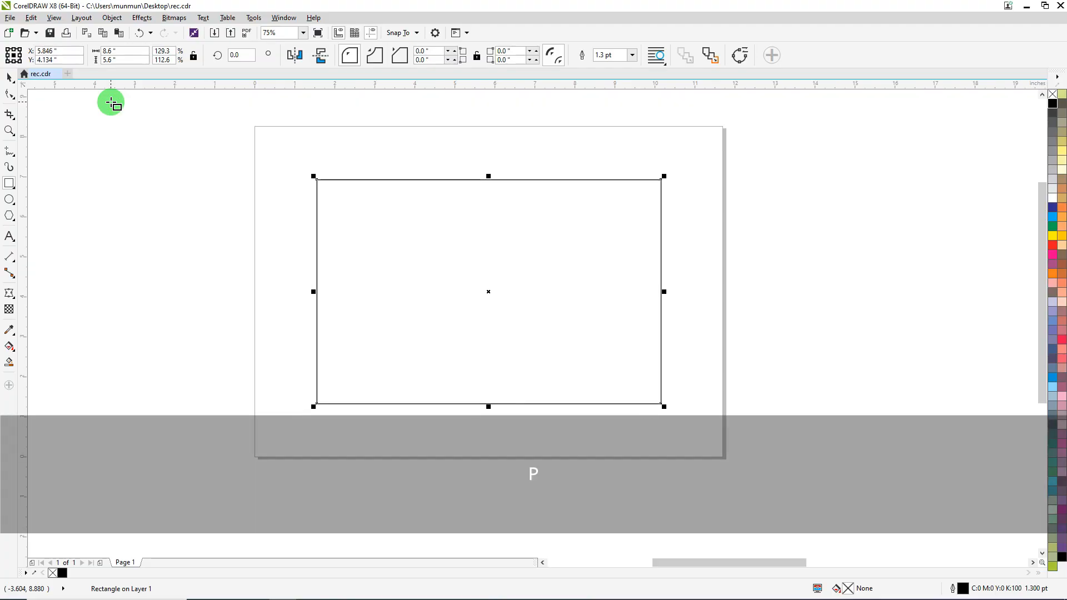
Step: Bring the dark abstract texture image beside the page and PowerClip it inside the rectangle
scroll(233, 161, "down", 2)
left_click_drag(769, 239, 529, 222)
scroll(367, 222, "up", 1)
left_click_drag(695, 228, 693, 243)
scroll(693, 243, "up", 2)
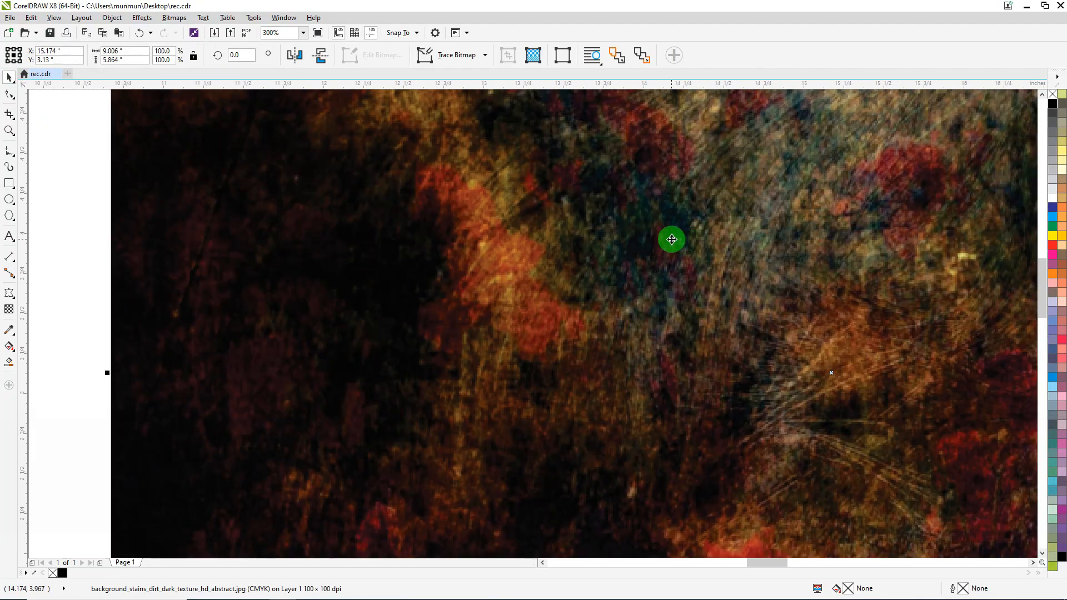
scroll(671, 240, "down", 2)
right_click(604, 209)
key("ctrl")
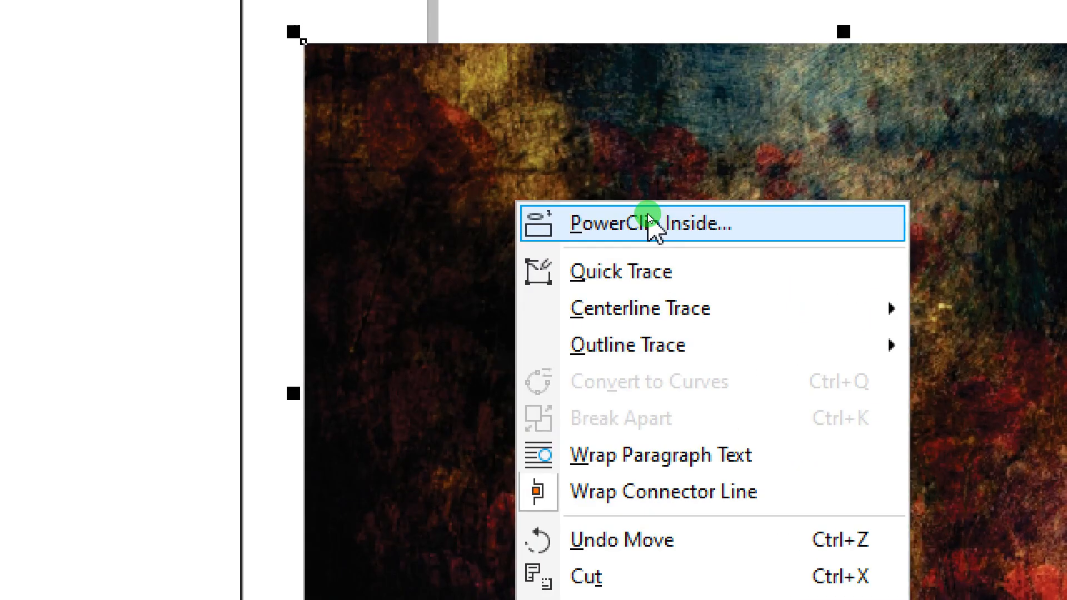
left_click(648, 214)
left_click(342, 181)
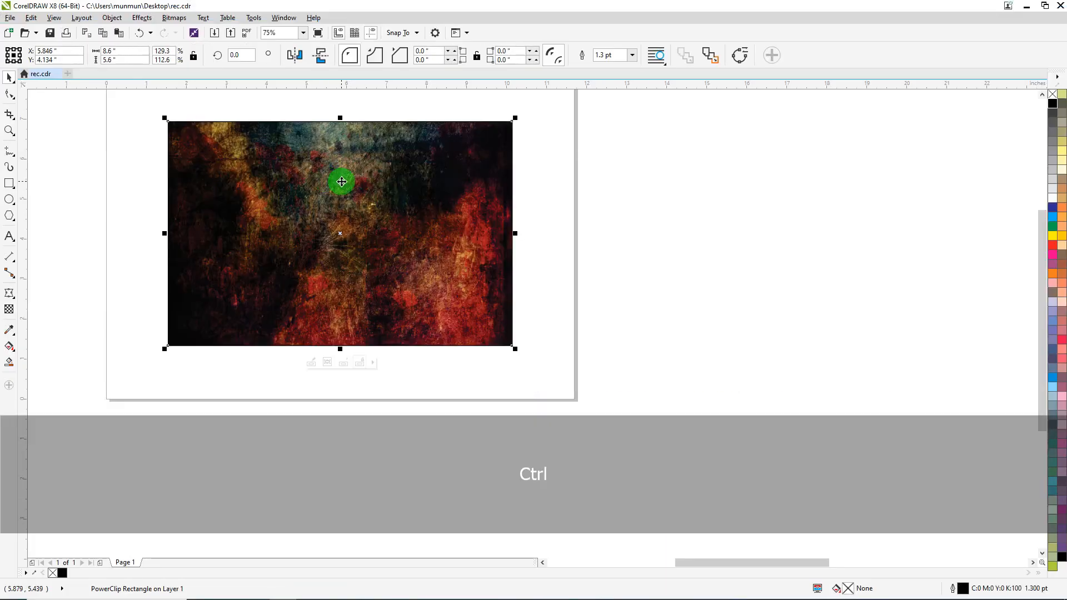
Step: Inspect the texture's placement inside the PowerClip frame, leave content editing, and remove the frame's outline
left_click(519, 114)
scroll(512, 112, "up", 3)
left_click(450, 228, "ctrl")
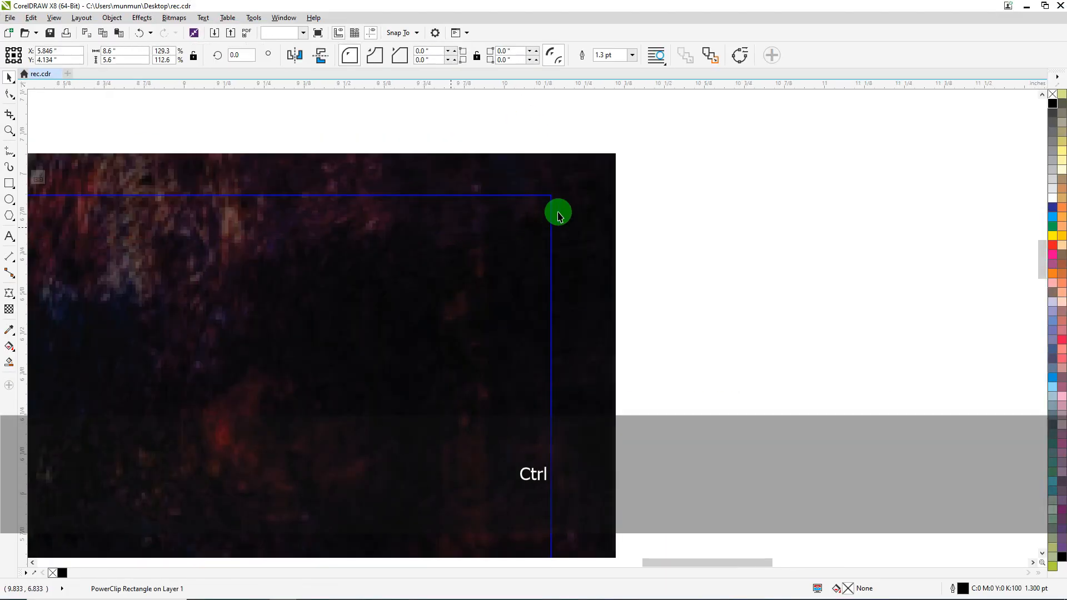
scroll(718, 214, "down", 1)
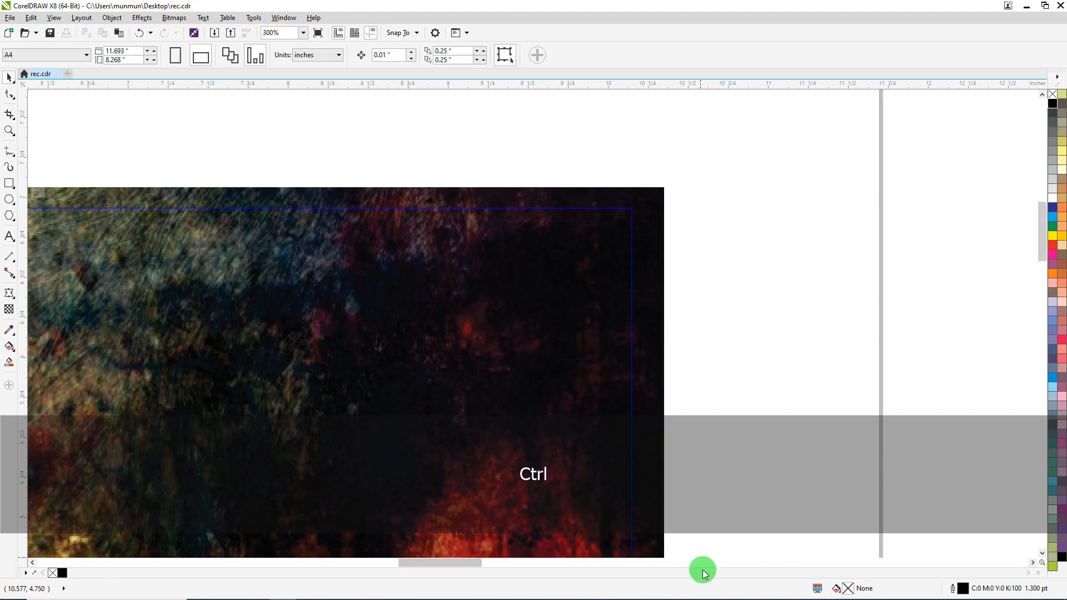
scroll(503, 340, "down", 2)
left_click(657, 285, "ctrl")
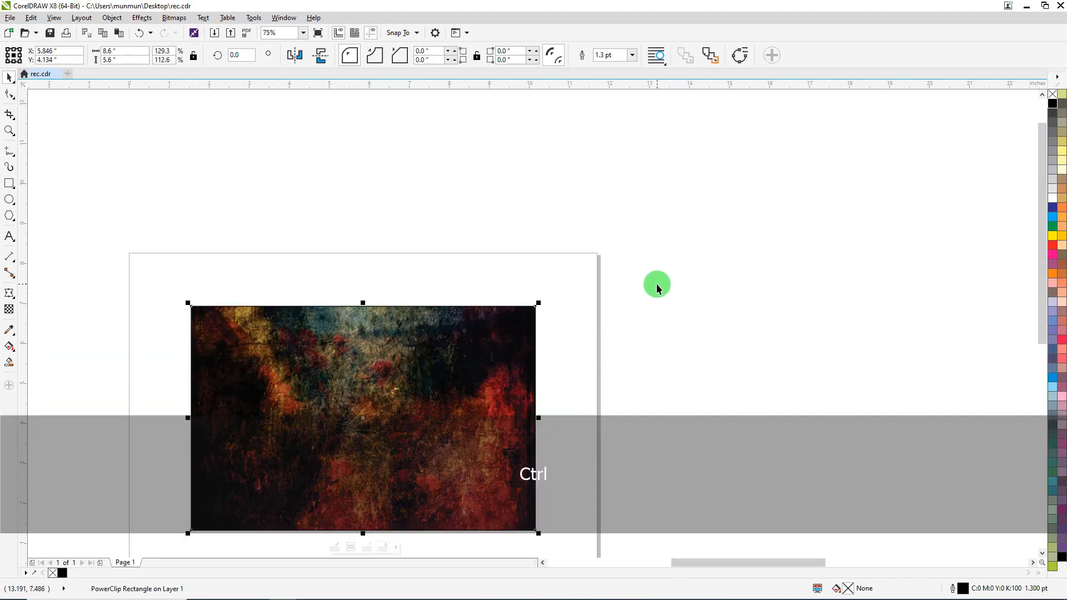
left_click(375, 221)
Step: Move the tricolour wave image to the page's upper-left corner and PowerClip it inside the textured rectangle
scroll(487, 239, "down", 3)
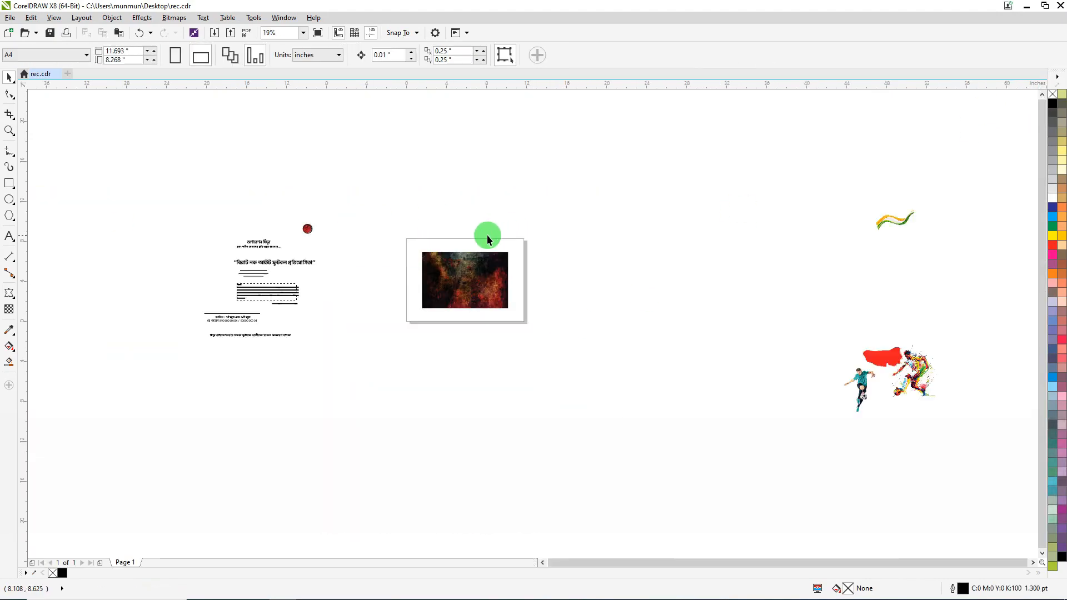
left_click(895, 217)
left_click_drag(895, 217, 429, 241)
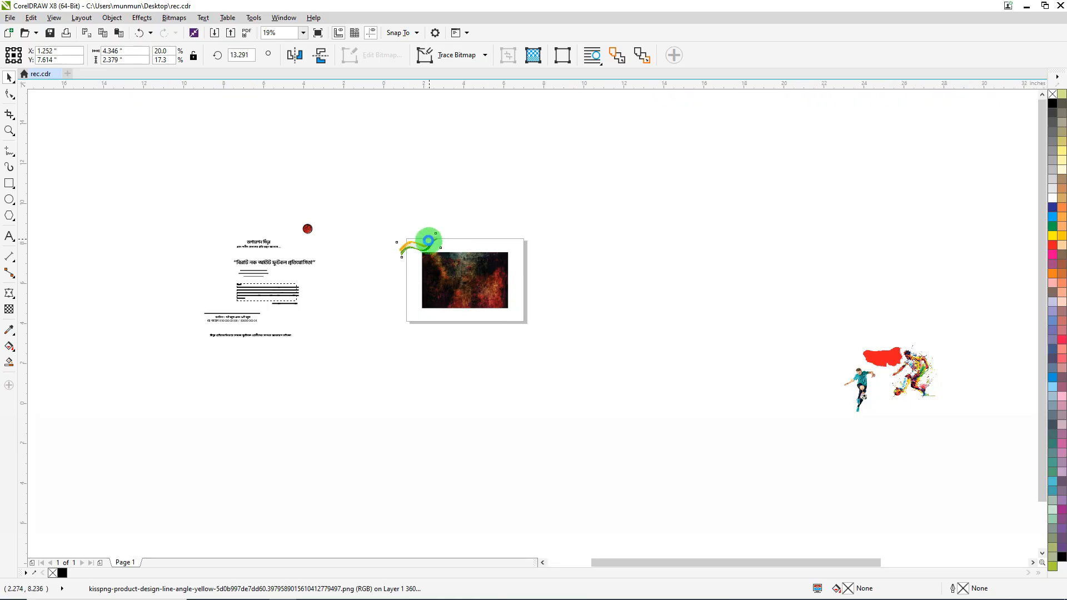
scroll(428, 245, "up", 4)
right_click(393, 219)
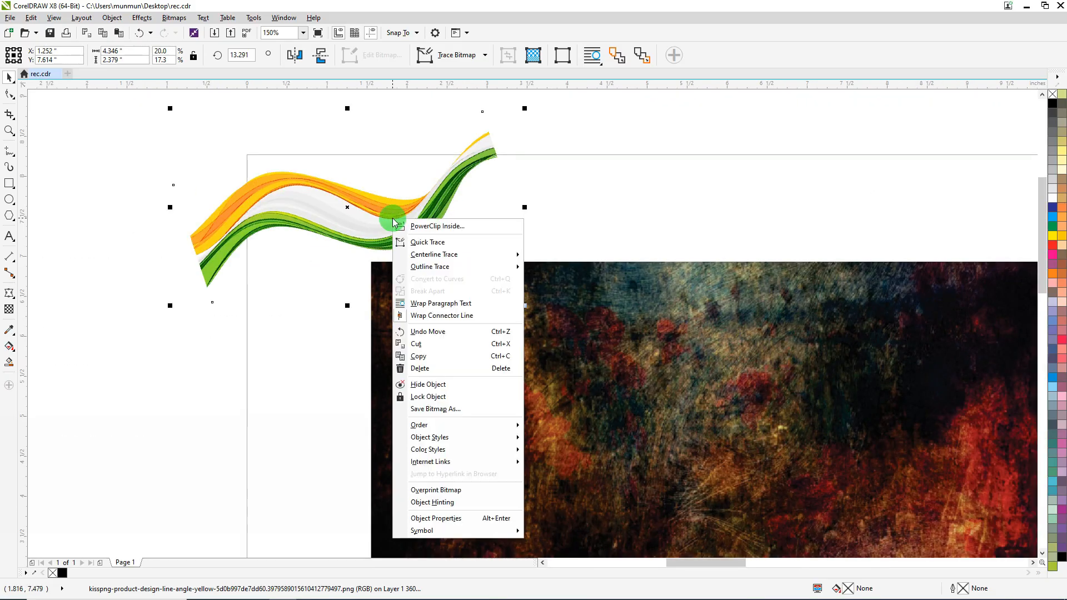
left_click(401, 226)
left_click(522, 317)
Step: Edit the PowerClip contents and position the wave across the upper-left corner of the texture
left_click(521, 317, "ctrl")
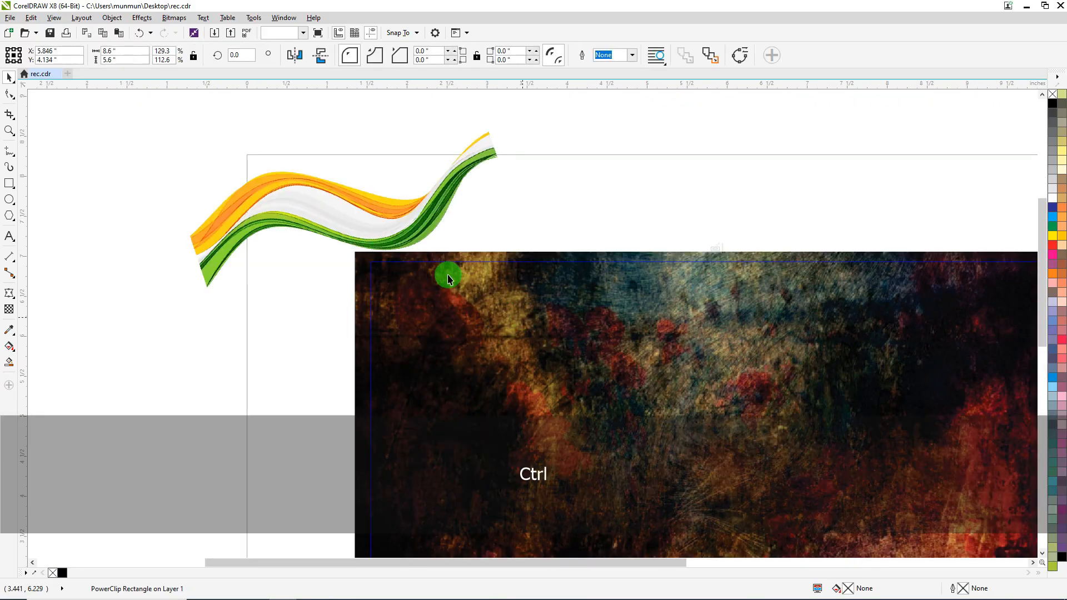
left_click(270, 231)
left_click_drag(274, 219, 369, 303)
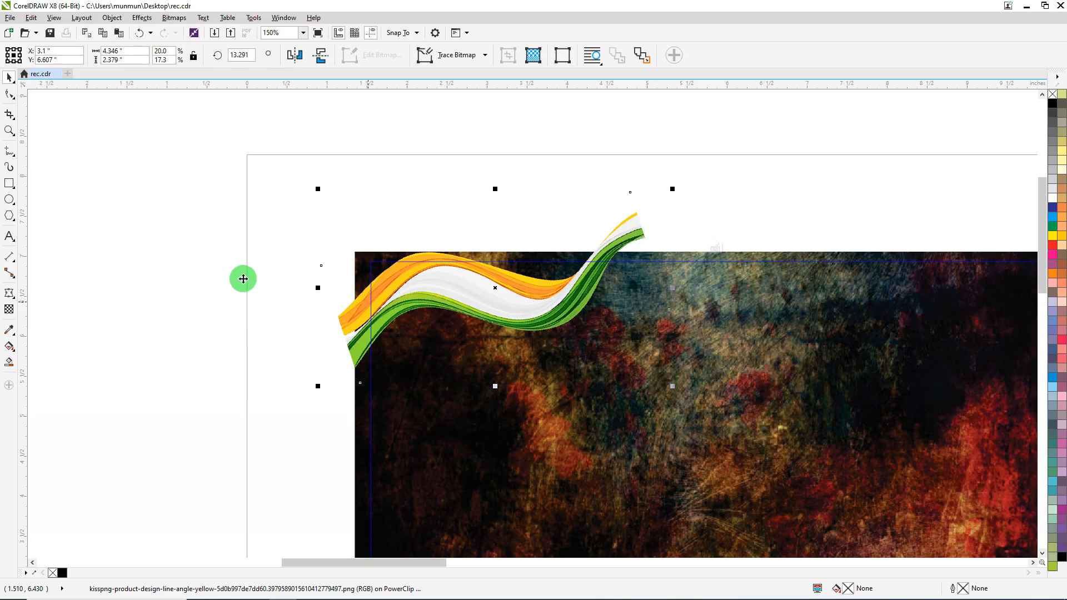
Step: Place a copy of the wave near the texture's upper-right corner and mirror it horizontally
key("F3")
left_click_drag(499, 309, 706, 316)
right_click(706, 315)
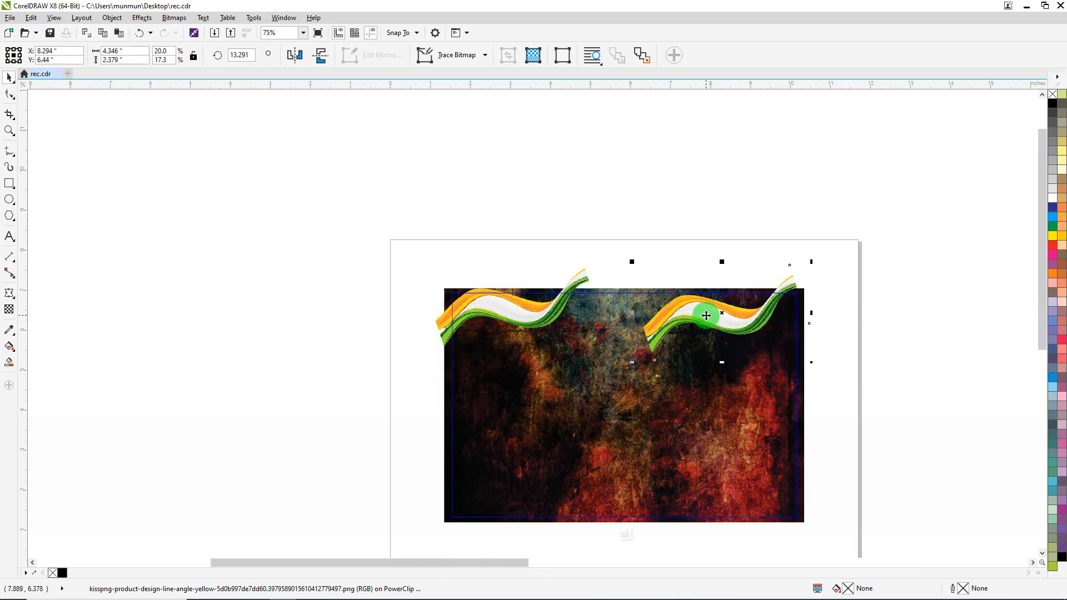
left_click(295, 54)
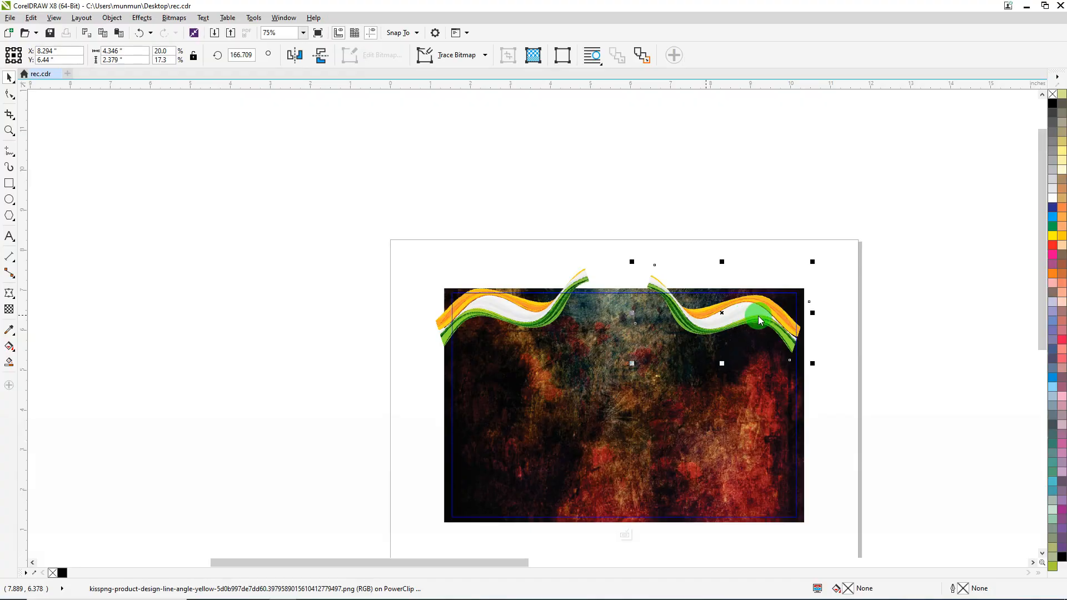
Step: Align the mirrored wave across the frame's upper-right corner to match the first wave, and finish editing the PowerClip
left_click_drag(761, 314, 659, 317)
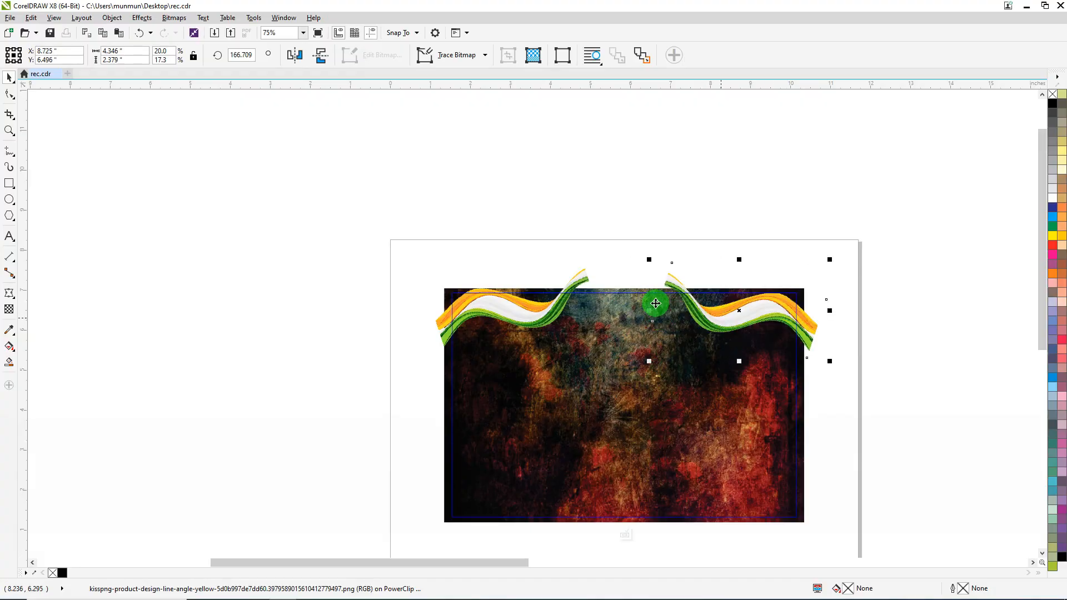
key("Left")
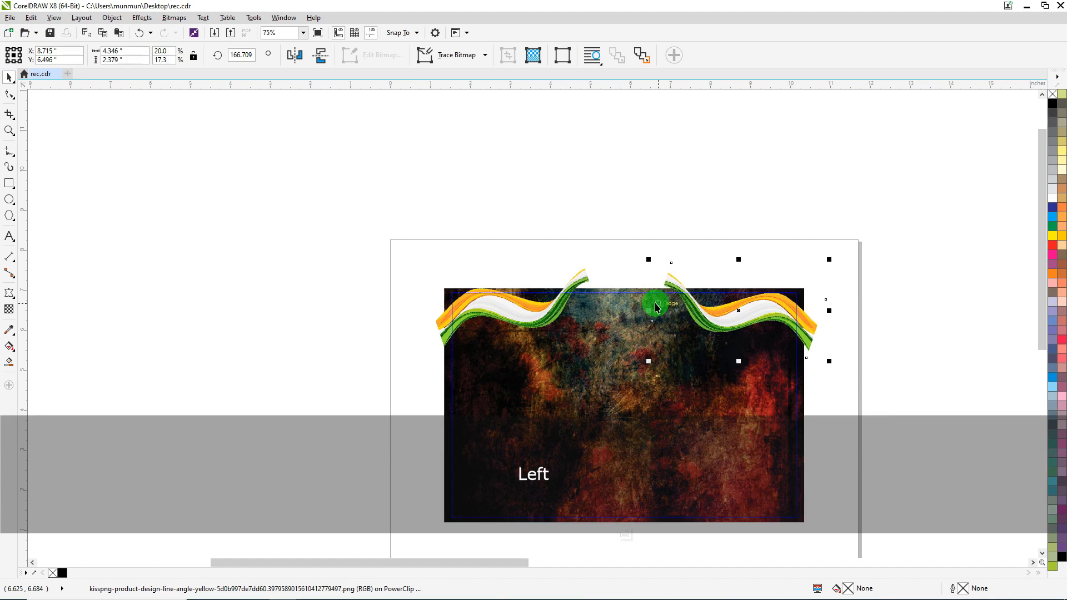
key("Left")
scroll(794, 321, "up", 2)
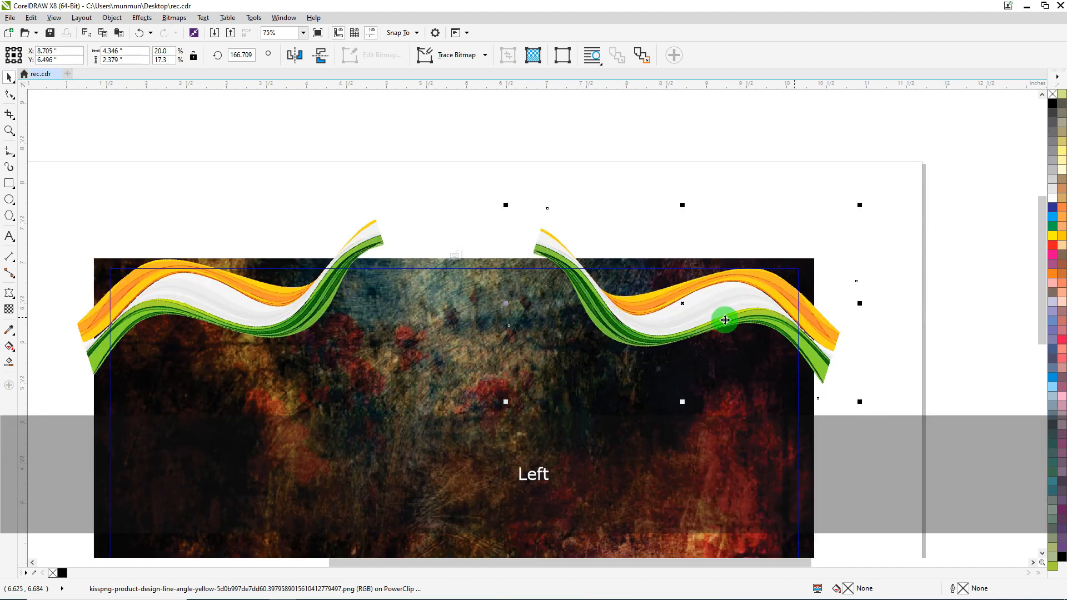
scroll(692, 315, "up", 2)
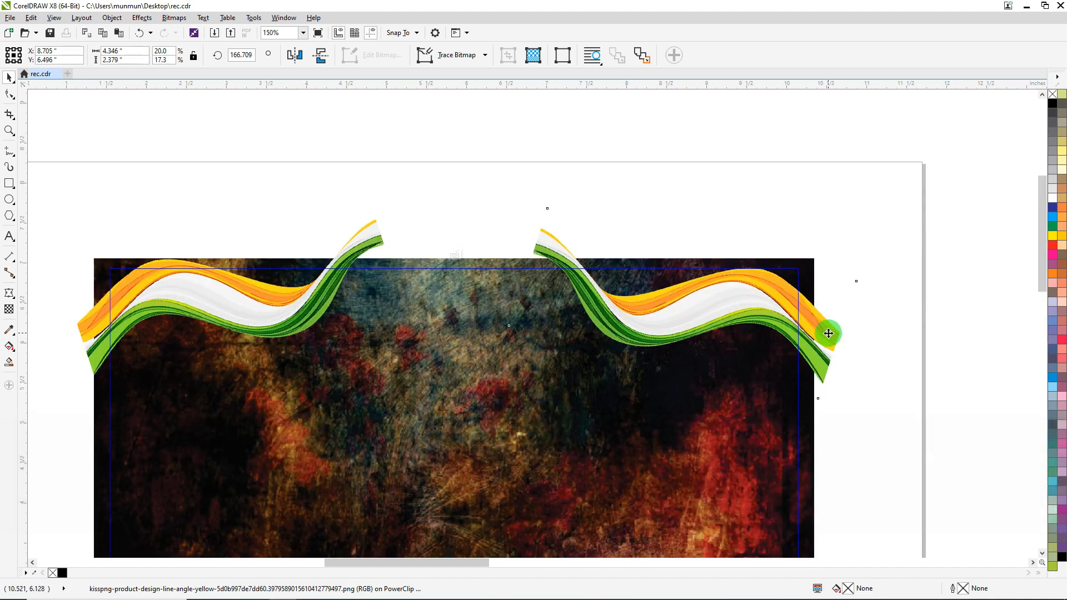
left_click_drag(829, 333, 825, 330)
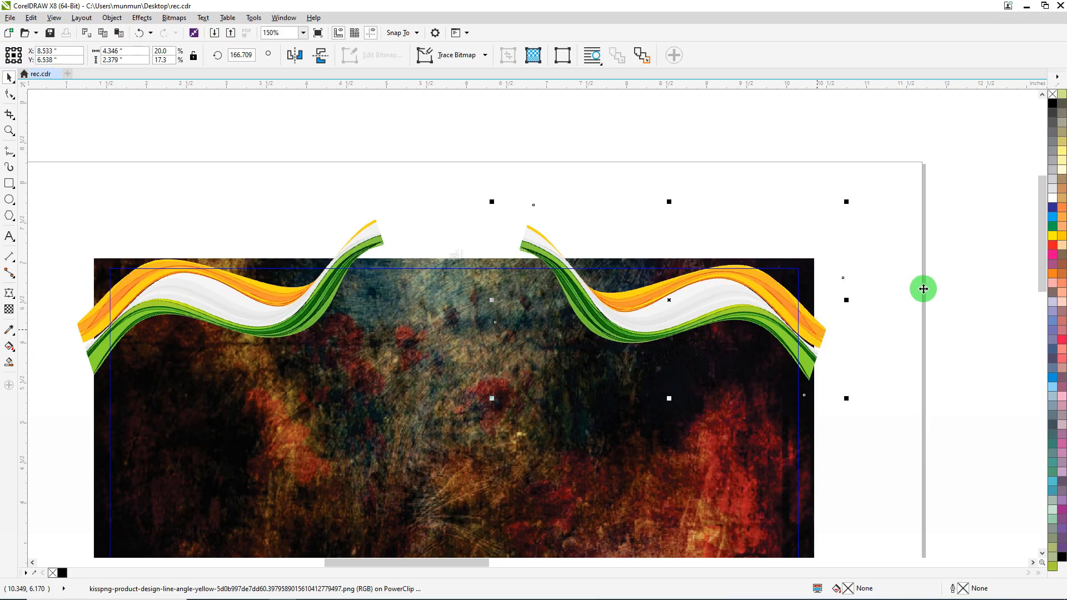
scroll(551, 215, "down", 2)
left_click(484, 187)
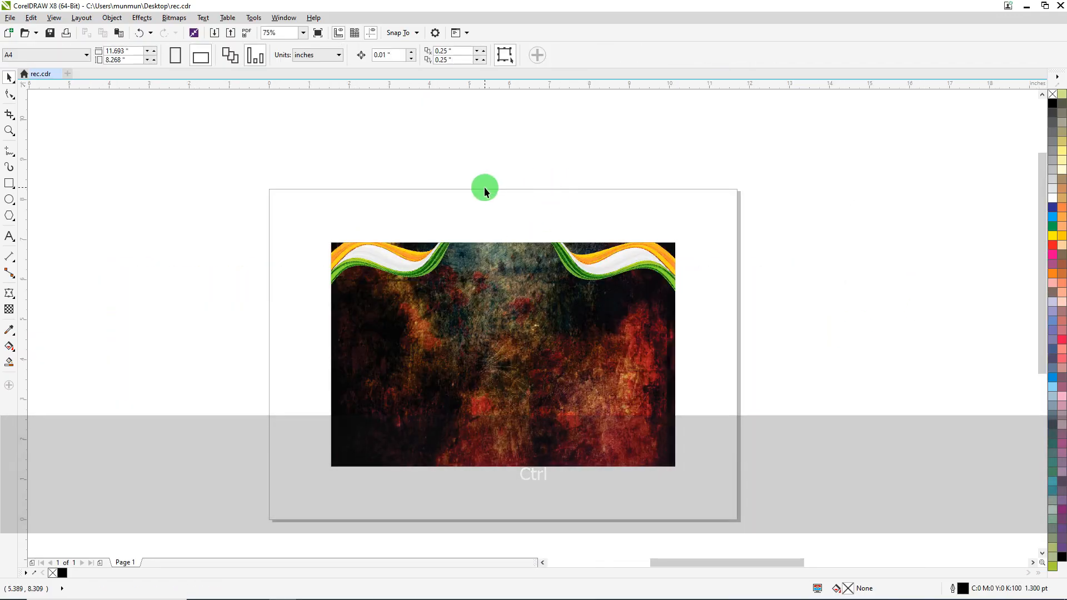
Step: Move the two Bengali heading lines together from beside the page to just above the textured background
scroll(498, 188, "down", 2)
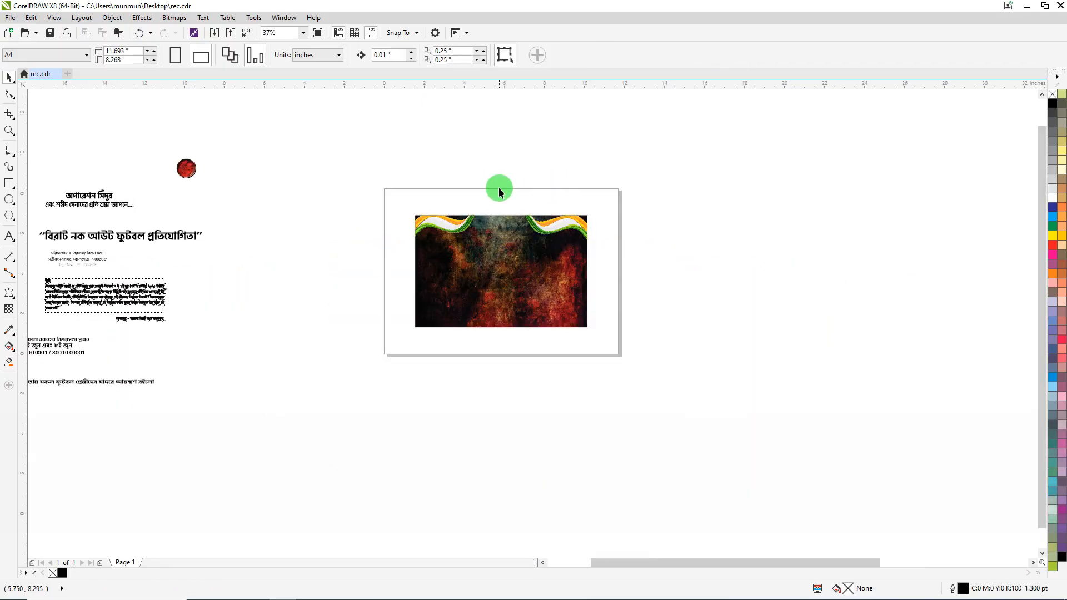
left_click(84, 200)
left_click(86, 206, "shift")
left_click_drag(87, 207, 509, 198)
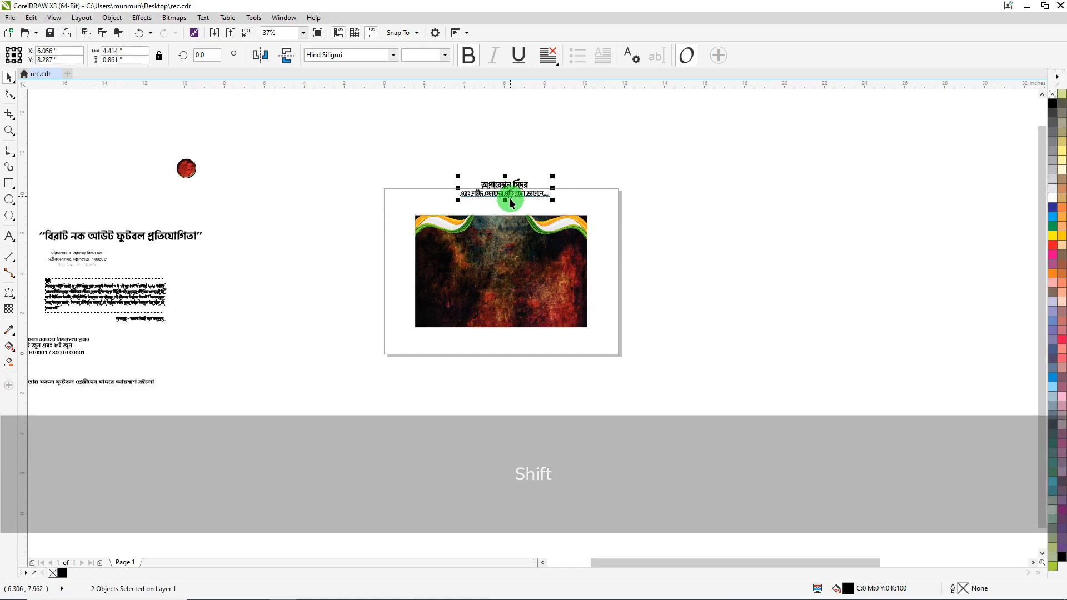
Step: Send the textured PowerClip rectangle to the back of the page
scroll(509, 198, "up", 2)
left_click(469, 269)
right_click(473, 268)
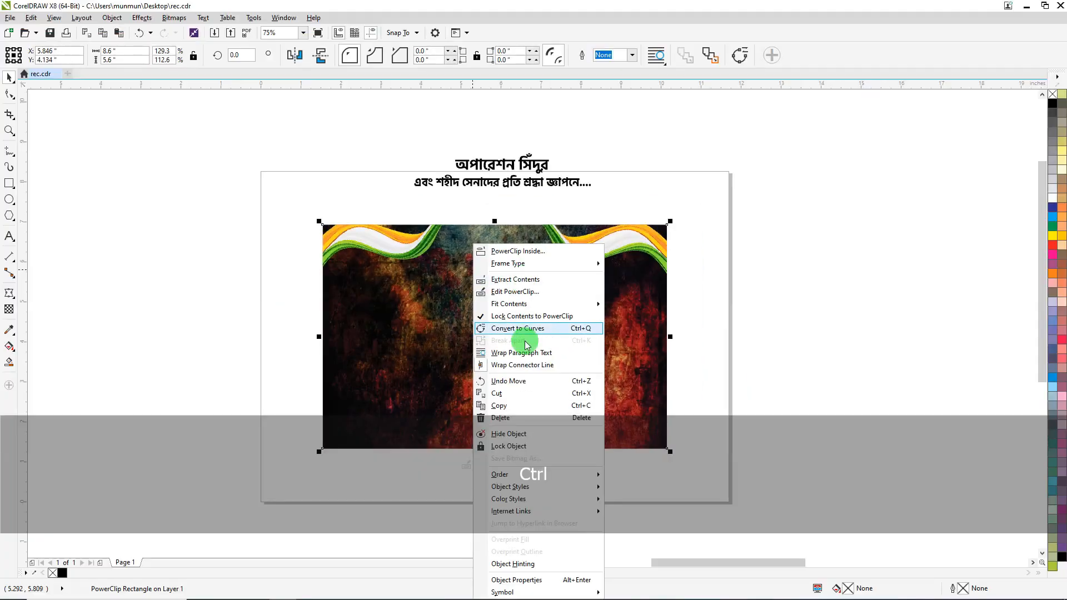
mouse_move(516, 474)
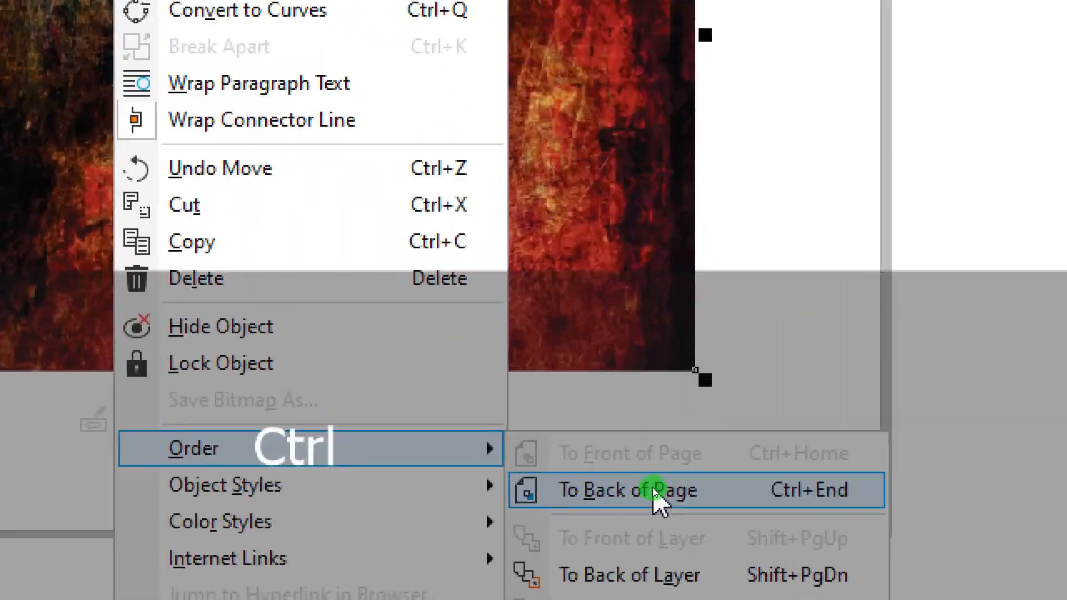
left_click(656, 490)
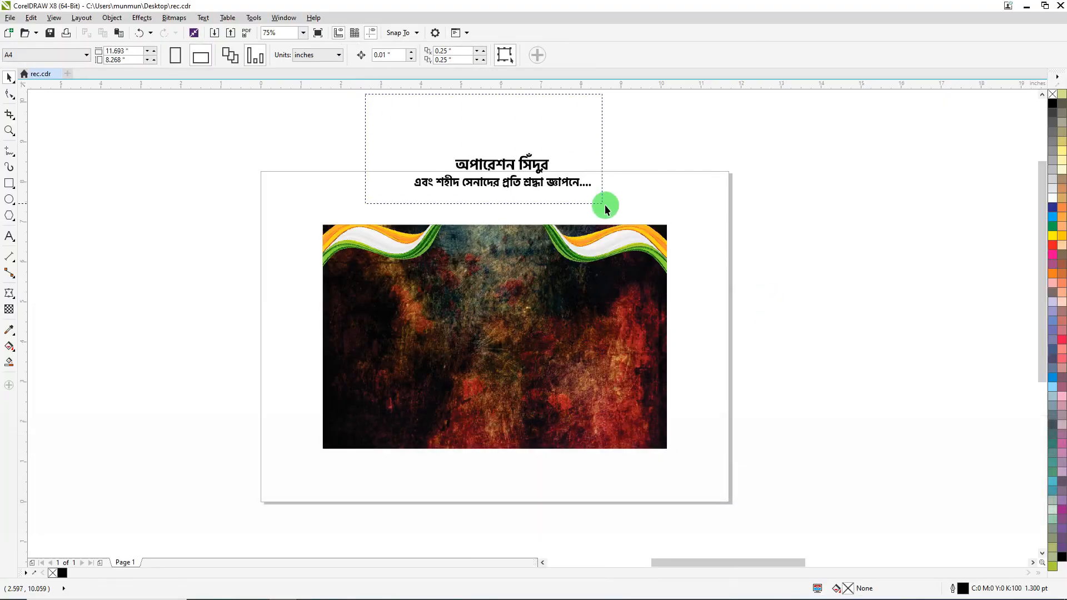
Step: Place both heading lines at the top of the background between the waves and fill them with white
left_click_drag(604, 204, 606, 207)
left_click_drag(489, 181, 485, 254)
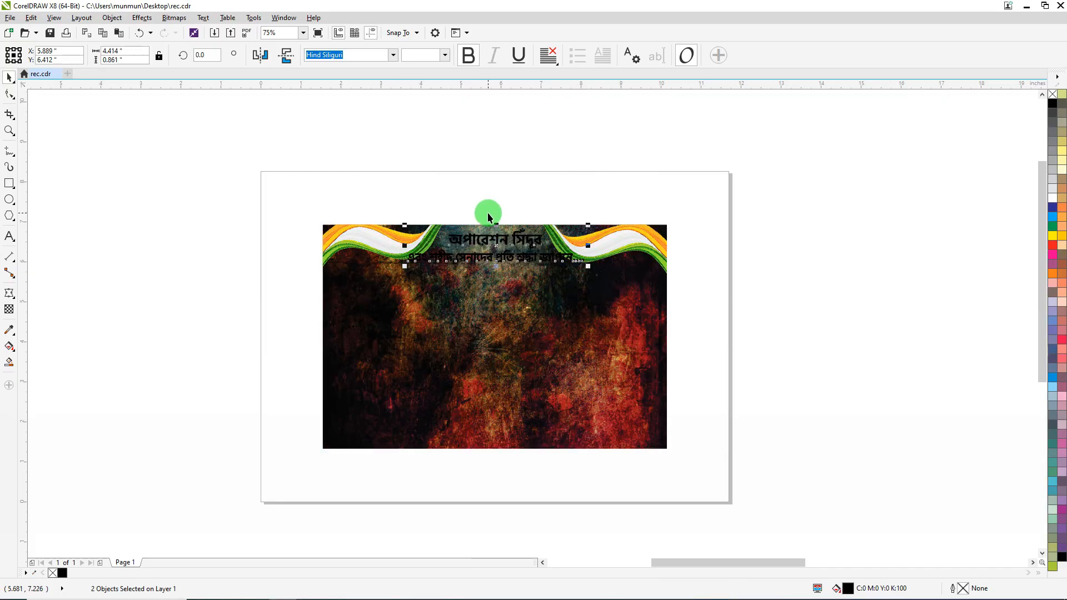
scroll(488, 212, "up", 1)
left_click(1052, 201)
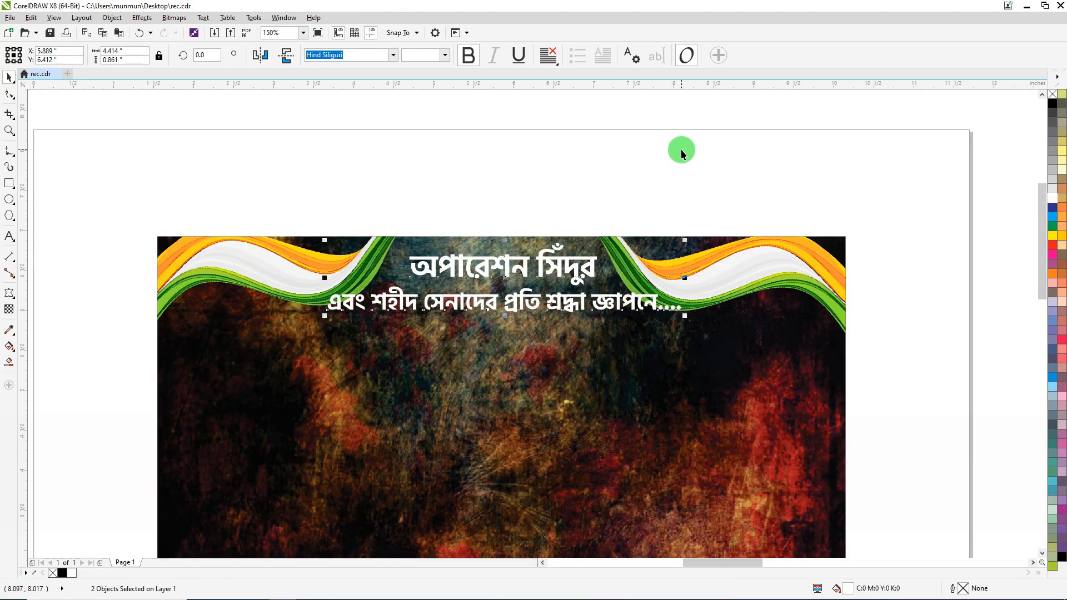
Step: Nudge the larger heading line down slightly and centre it horizontally on the textured background
left_click(447, 260)
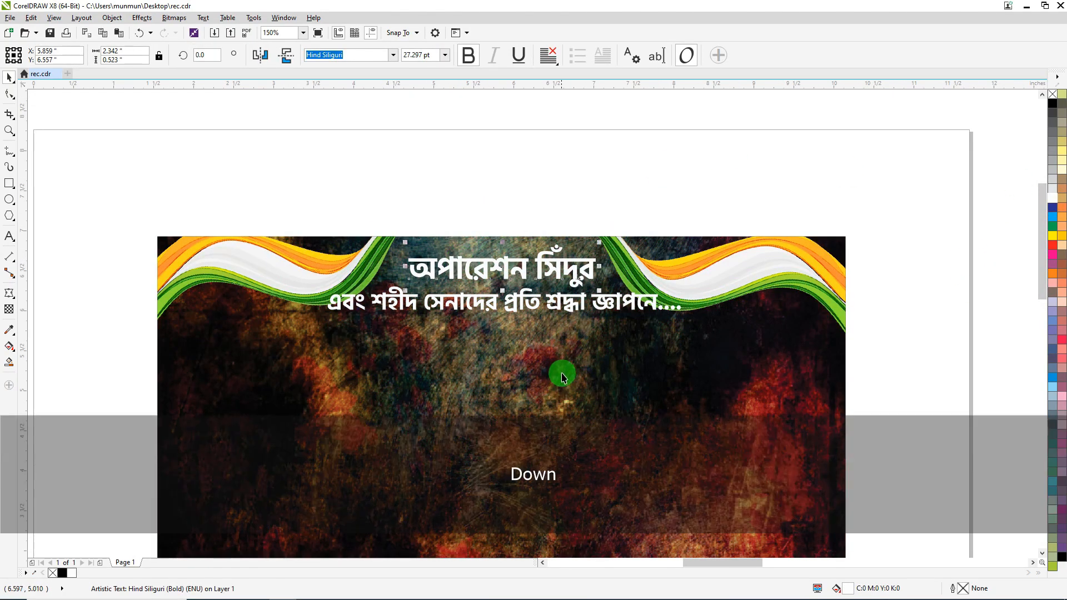
left_click(561, 374, "shift")
key("c")
left_click(546, 128)
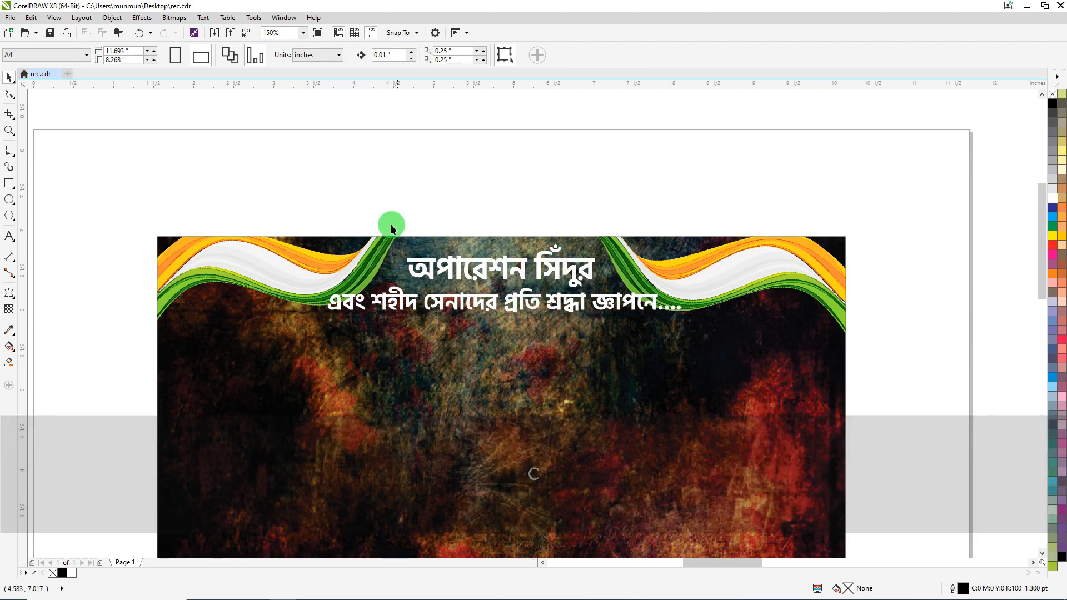
left_click_drag(262, 172, 702, 325)
key("Escape")
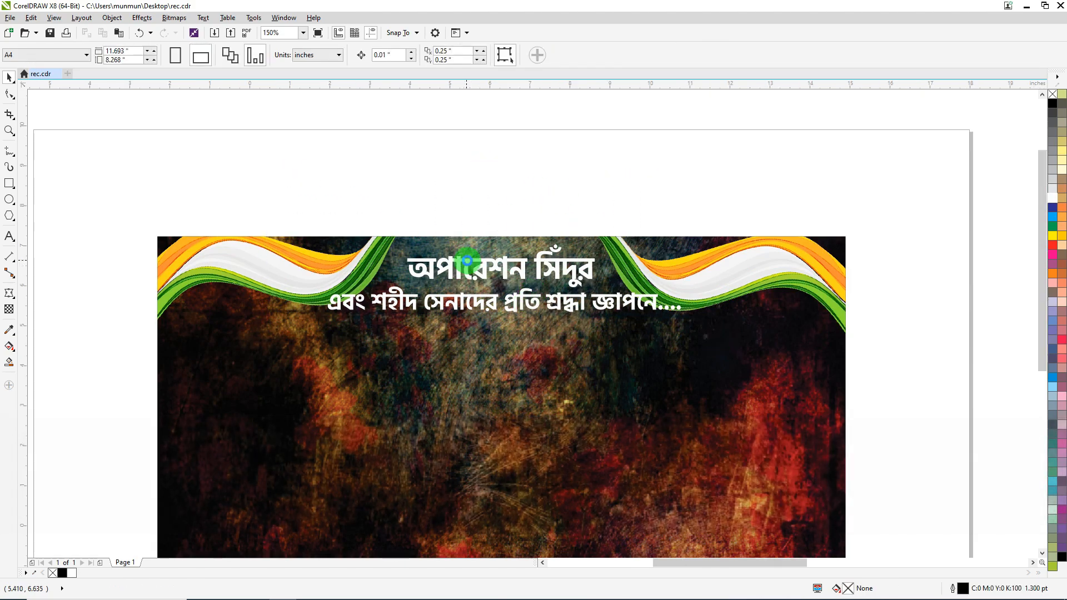
Step: Move the round red bowl image onto the background, behind the end of the larger heading line
scroll(482, 263, "down", 3)
left_click_drag(332, 237, 504, 268)
scroll(504, 268, "up", 5)
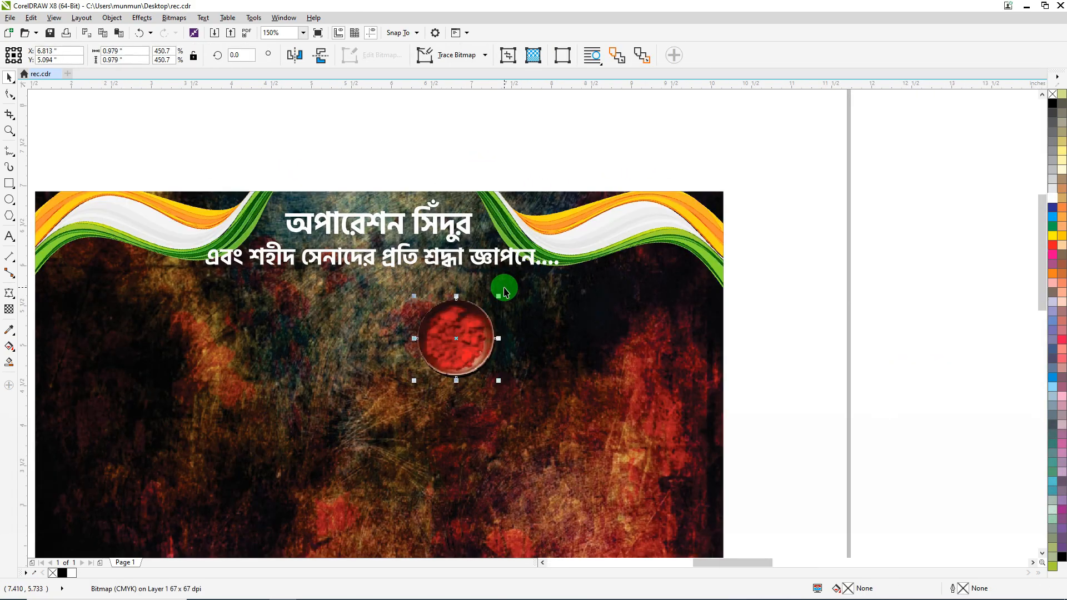
left_click_drag(513, 338, 504, 239)
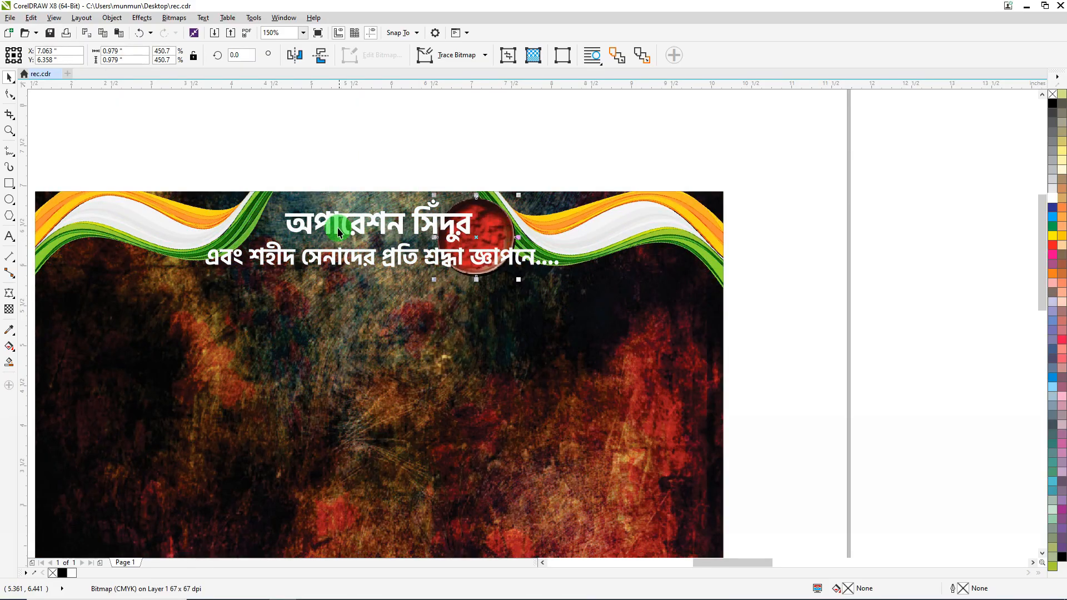
left_click(491, 165)
scroll(465, 227, "up", 2)
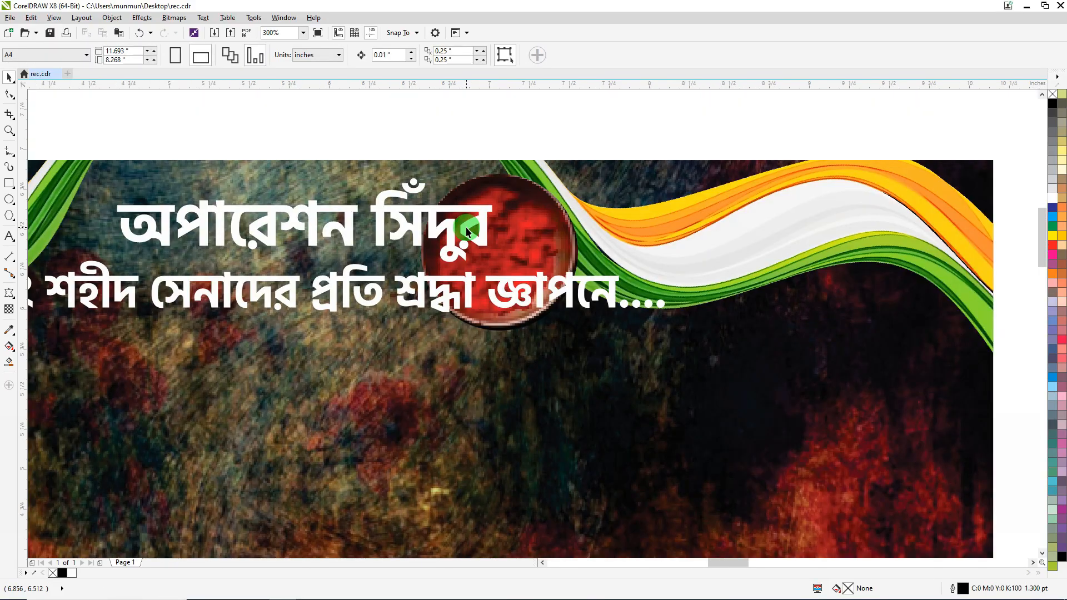
Step: Edit the background PowerClip's contents and move both tricolour waves outward, past the frame's left and right sides
scroll(493, 216, "down", 4)
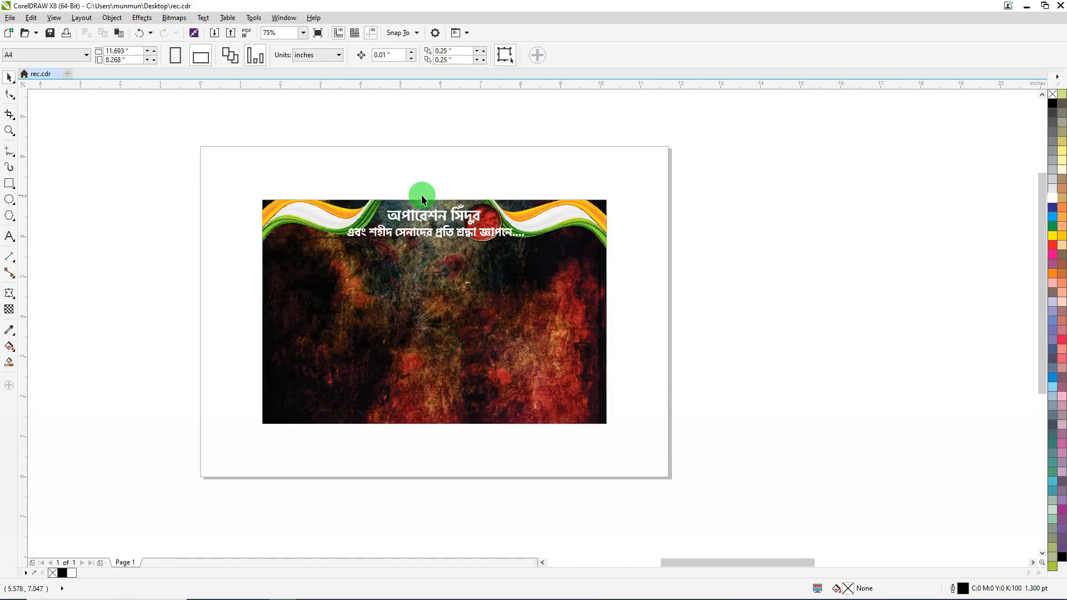
scroll(430, 219, "up", 1)
left_click(647, 292, "ctrl")
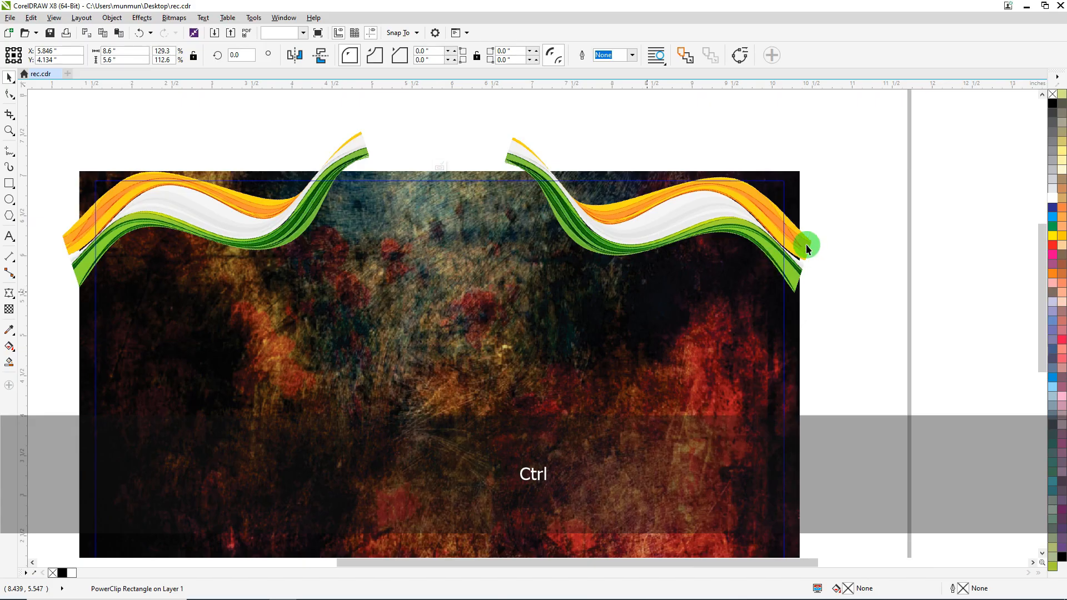
left_click_drag(814, 250, 846, 245)
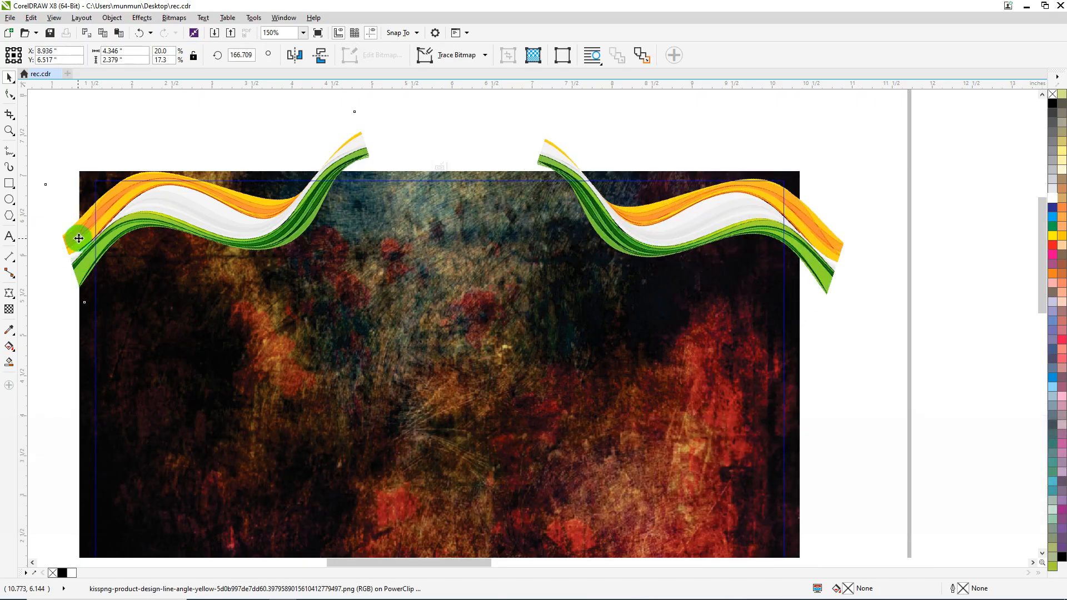
left_click_drag(79, 238, 62, 239)
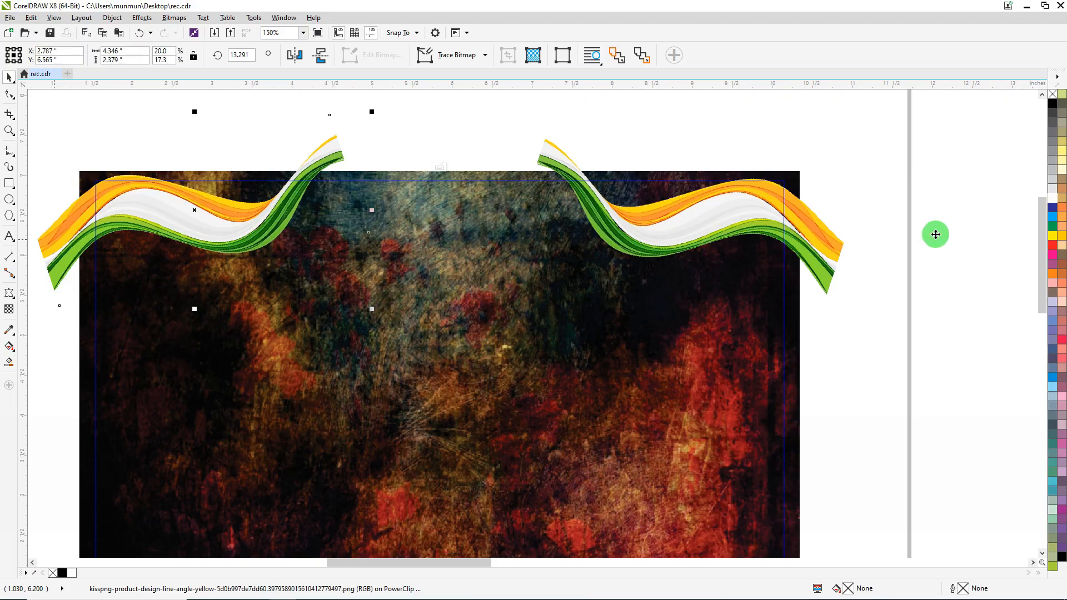
left_click(878, 338, "ctrl")
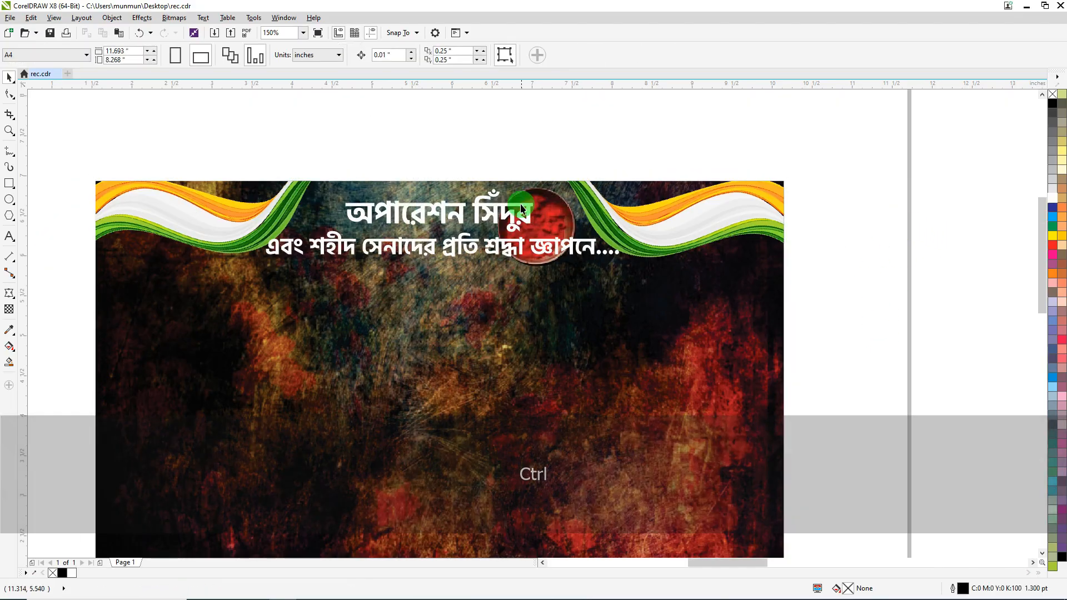
Step: Add a black drop shadow with 50 opacity and 7 feathering below the larger heading line
left_click(307, 160)
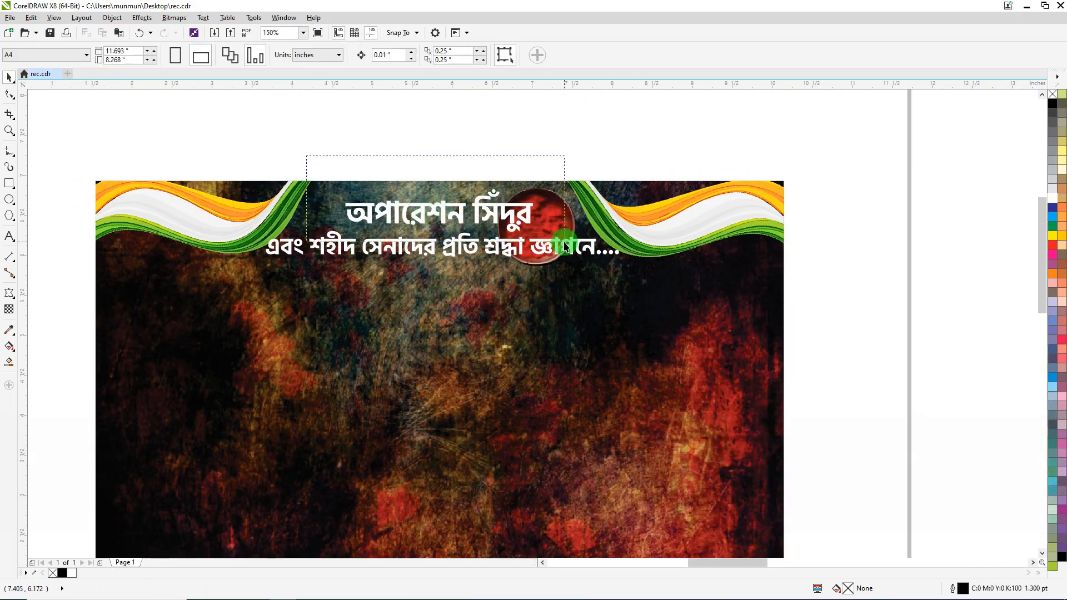
left_click(420, 216)
scroll(420, 216, "up", 2)
left_click(12, 291)
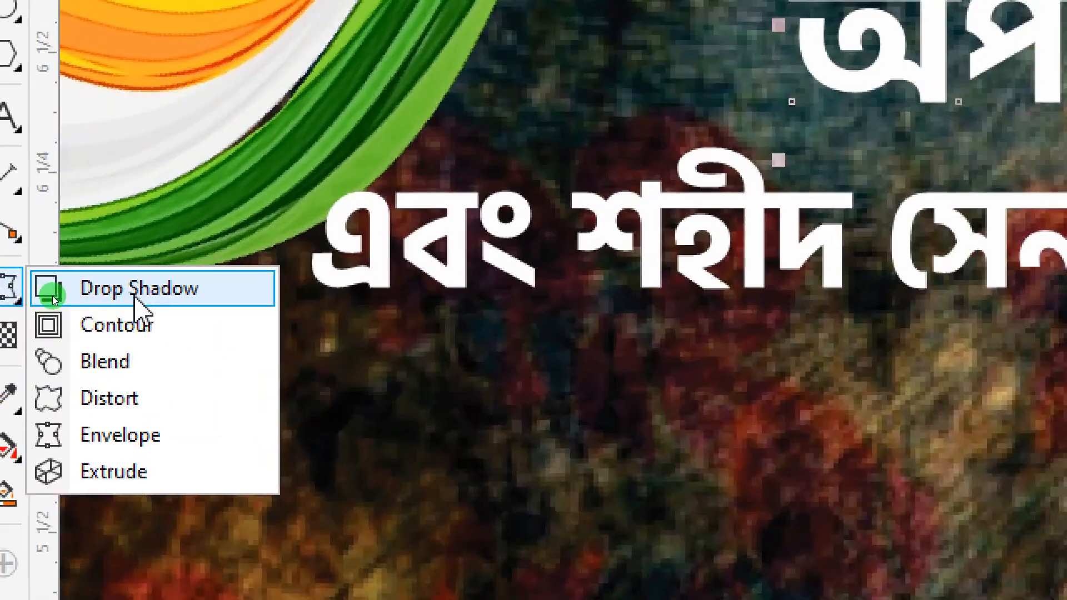
left_click(45, 289)
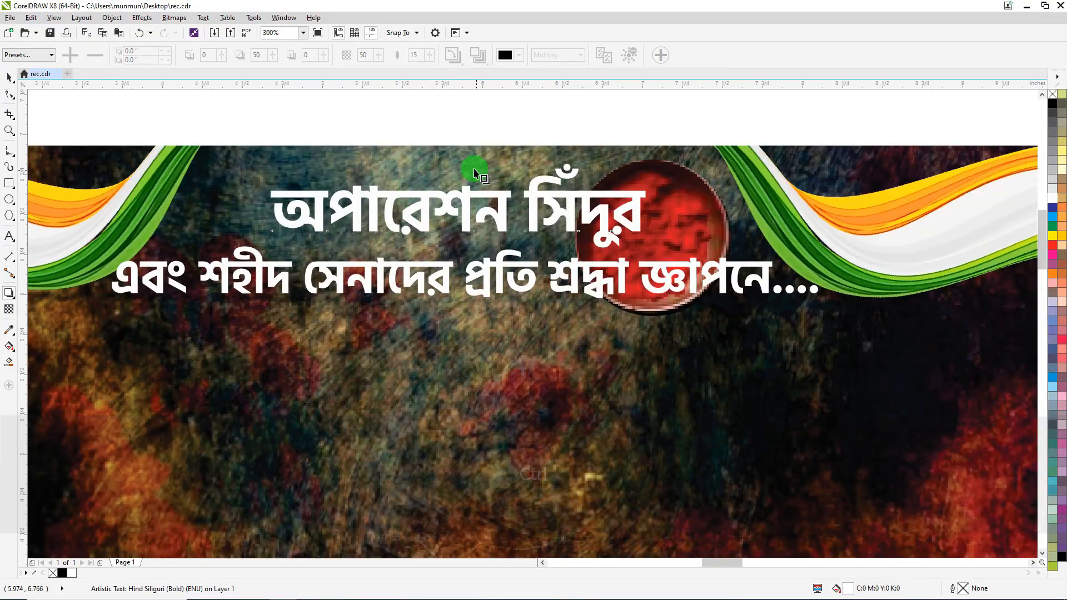
left_click_drag(458, 164, 464, 250)
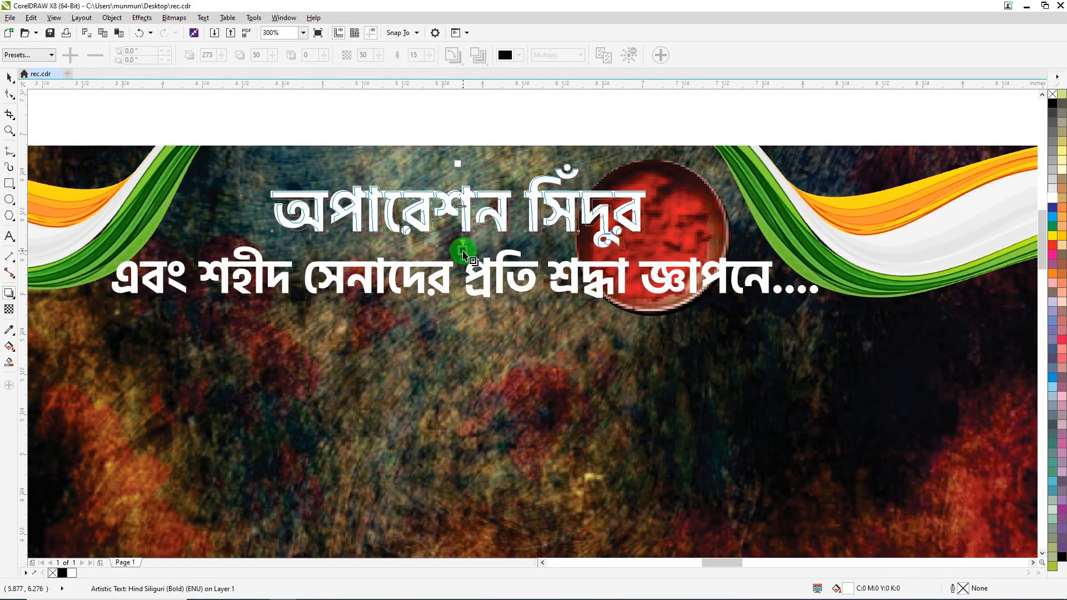
left_click(423, 195)
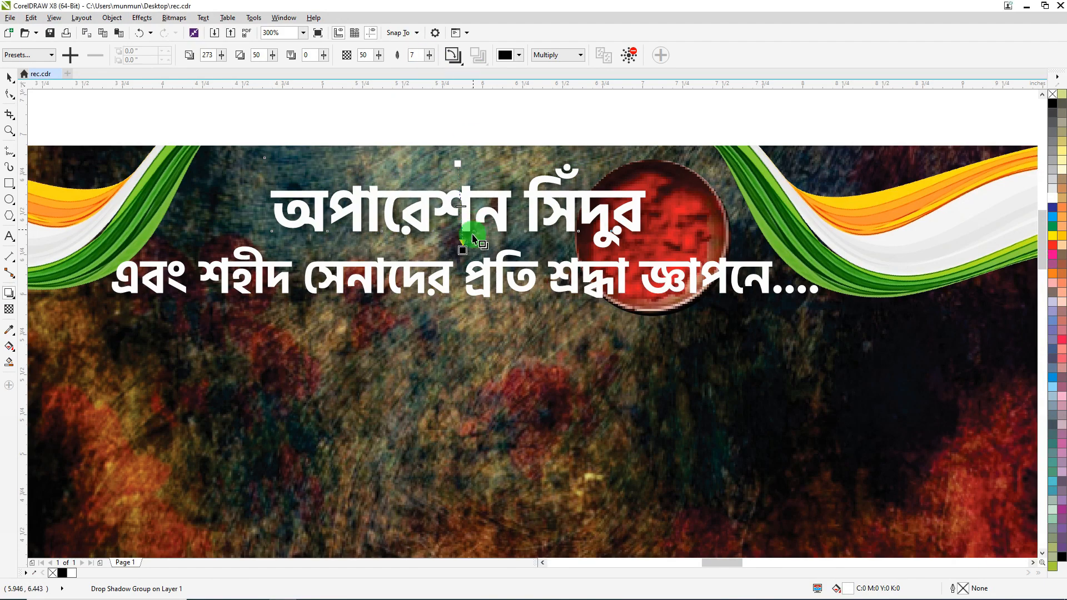
Step: Add a black drop shadow with 50 opacity and 15 feathering below the smaller heading line
left_click(483, 275)
left_click_drag(483, 272, 466, 300)
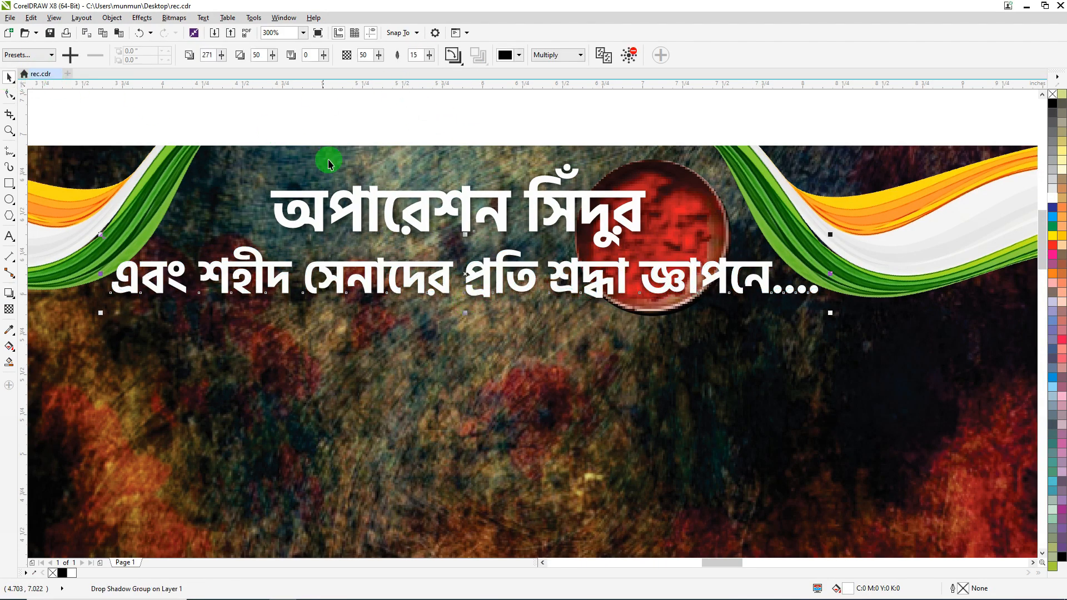
left_click(391, 123)
Step: Bring the football tournament title beside the banner and bend it into an upward arch with an envelope
scroll(125, 264, "down", 6)
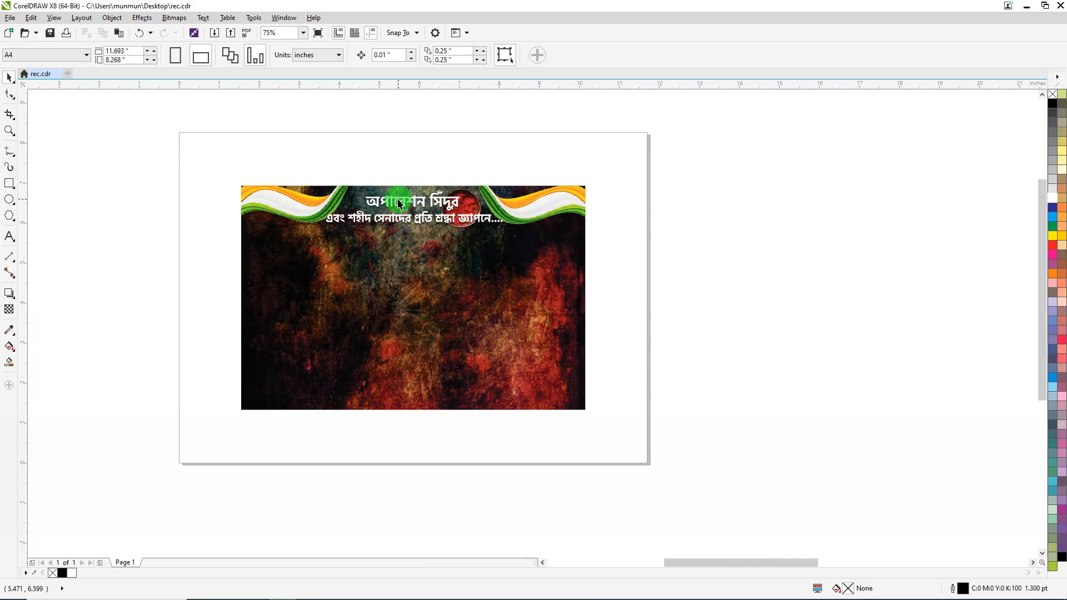
left_click_drag(41, 274, 599, 298)
scroll(488, 295, "up", 1)
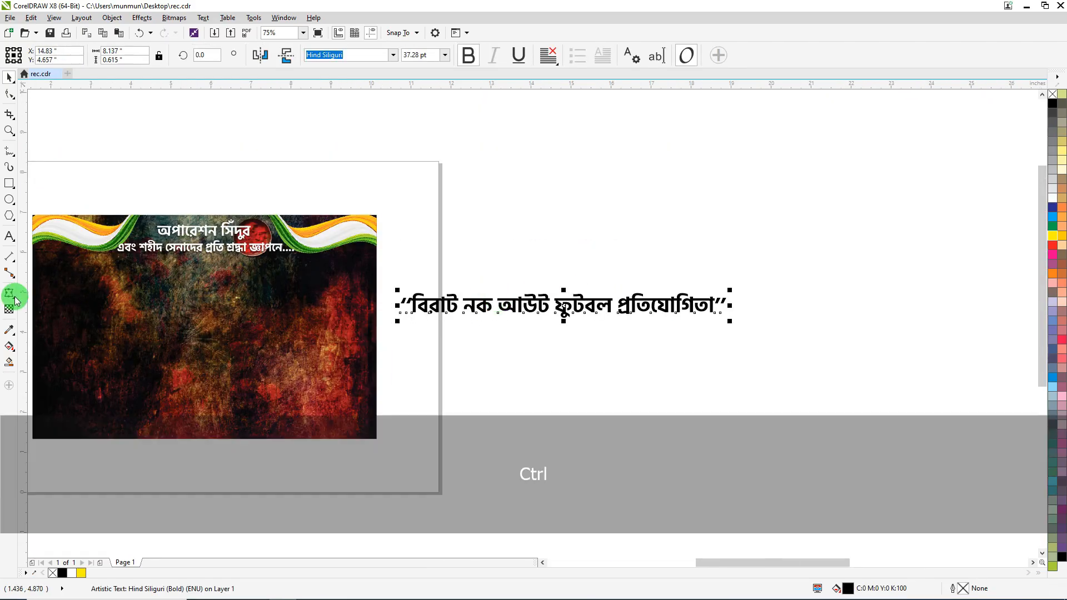
left_click(9, 293)
scroll(564, 300, "up", 2)
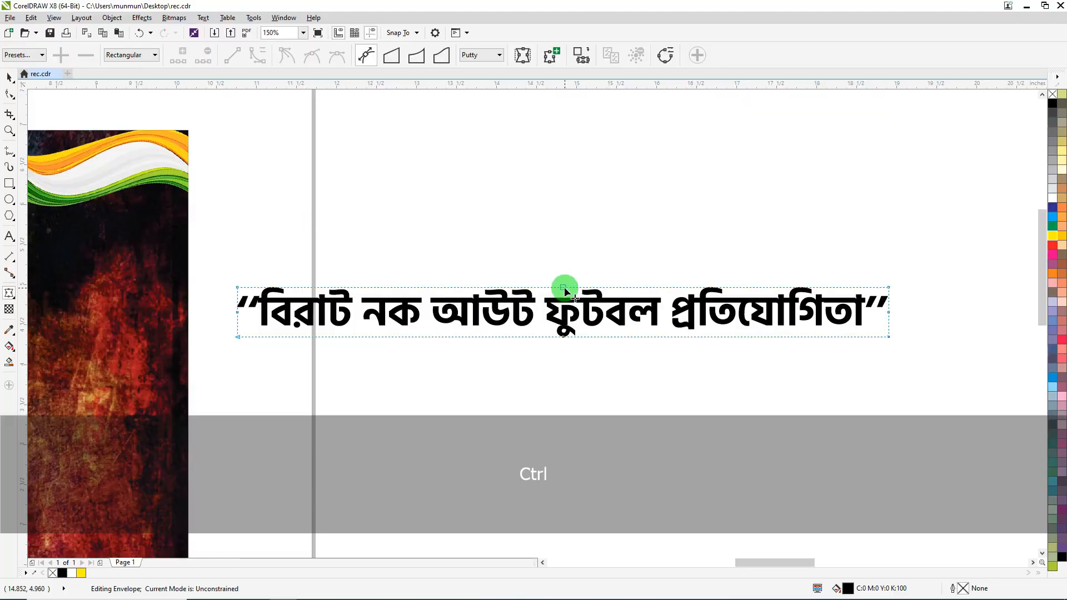
left_click_drag(561, 277, 563, 229)
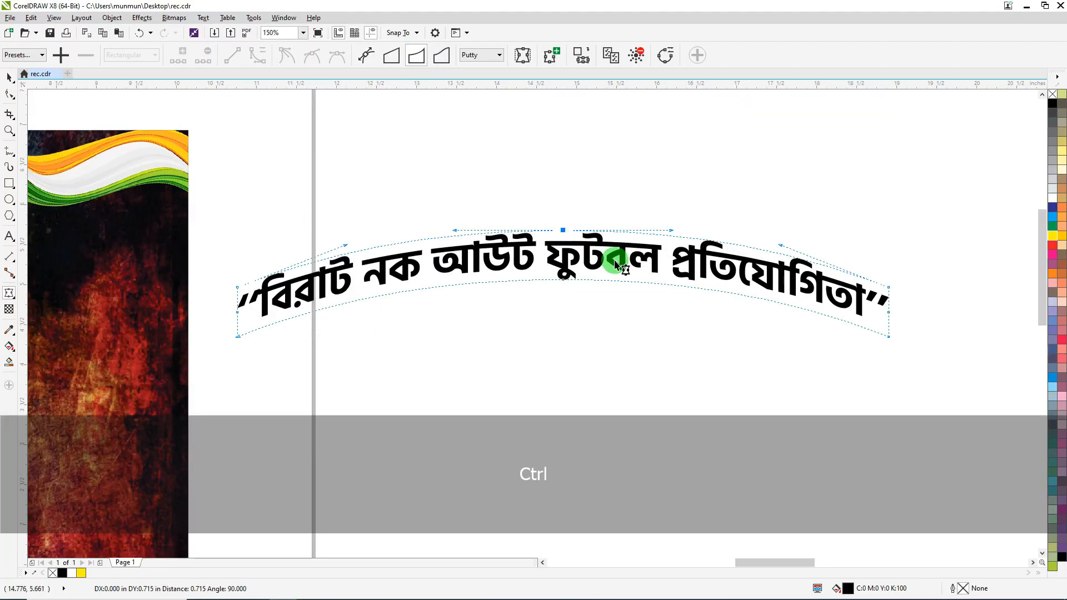
Step: Place the arched tournament title on the background below the heading lines and fill it with yellow
scroll(666, 271, "down", 1)
left_click(9, 76)
left_click_drag(576, 264, 234, 255)
scroll(171, 240, "up", 2)
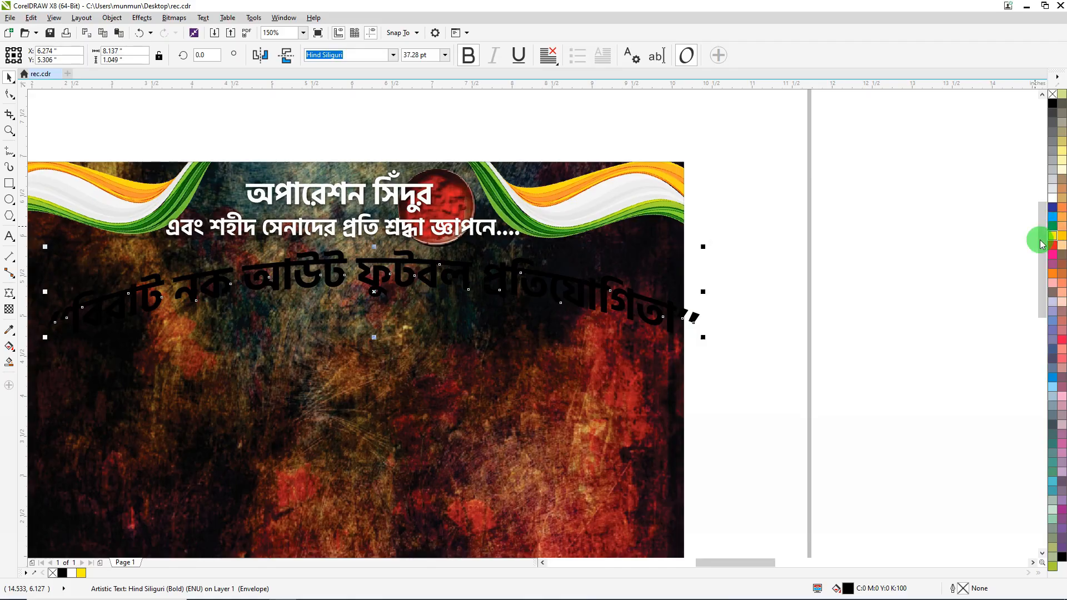
left_click(1051, 236)
Step: Centre the arched tournament title horizontally on the textured background
left_click(535, 376, "shift")
key("c")
left_click(821, 309)
Step: Copy the arched title, and give the original a black fill with a 3 pt black outline
scroll(821, 308, "down", 1)
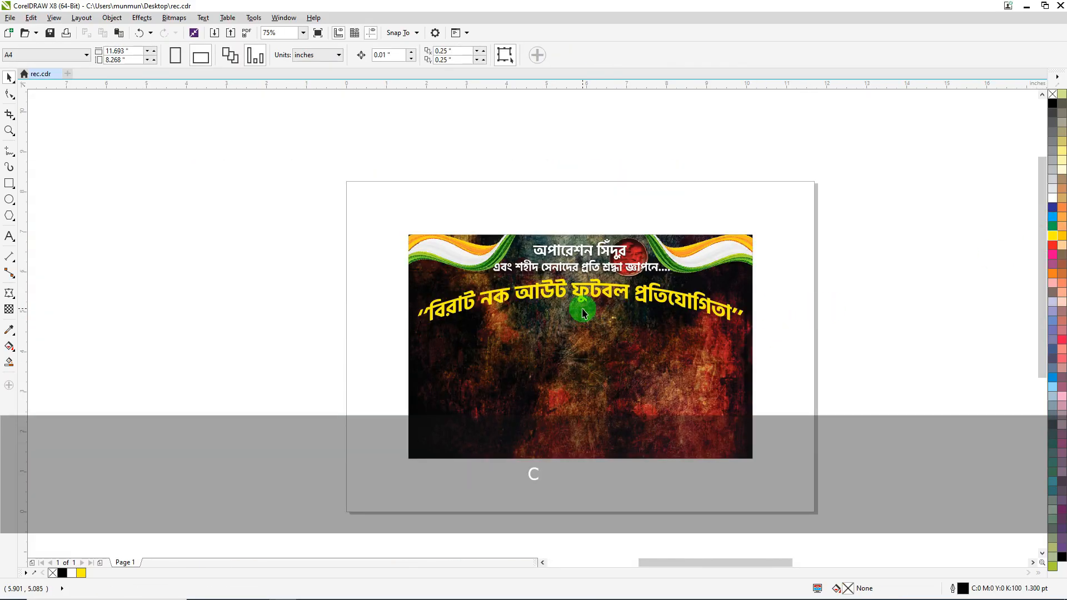
left_click(582, 313)
scroll(582, 313, "up", 1)
right_click(582, 277)
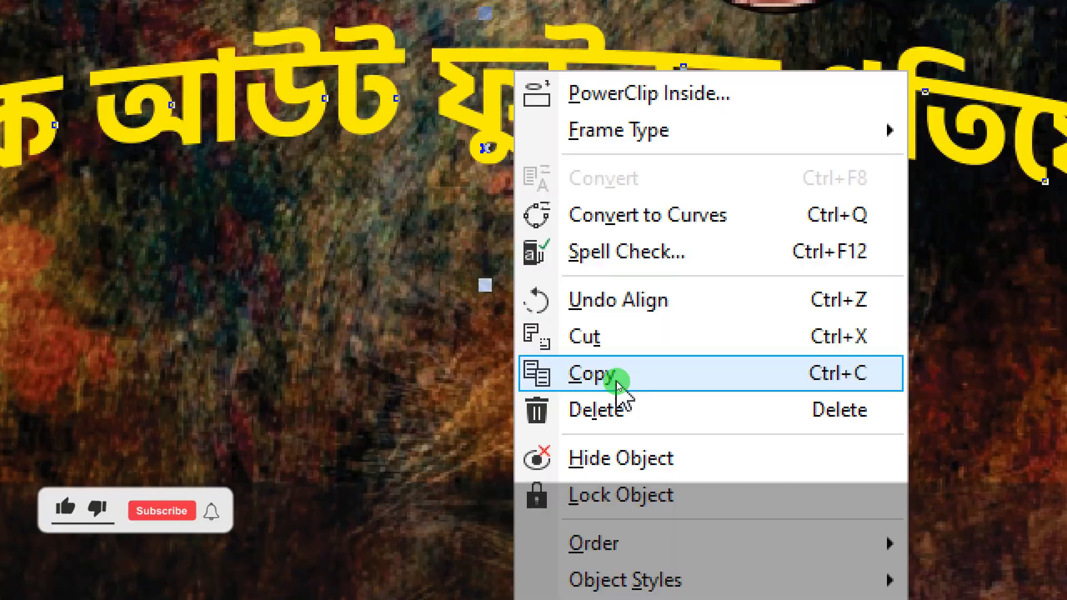
left_click(616, 381)
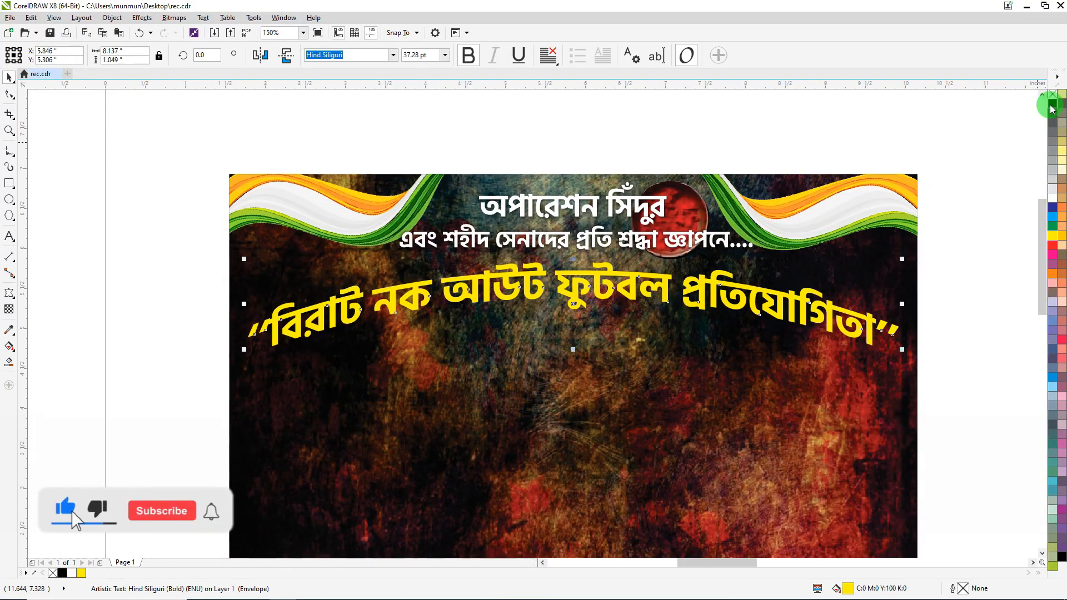
left_click(1052, 108)
key("F12")
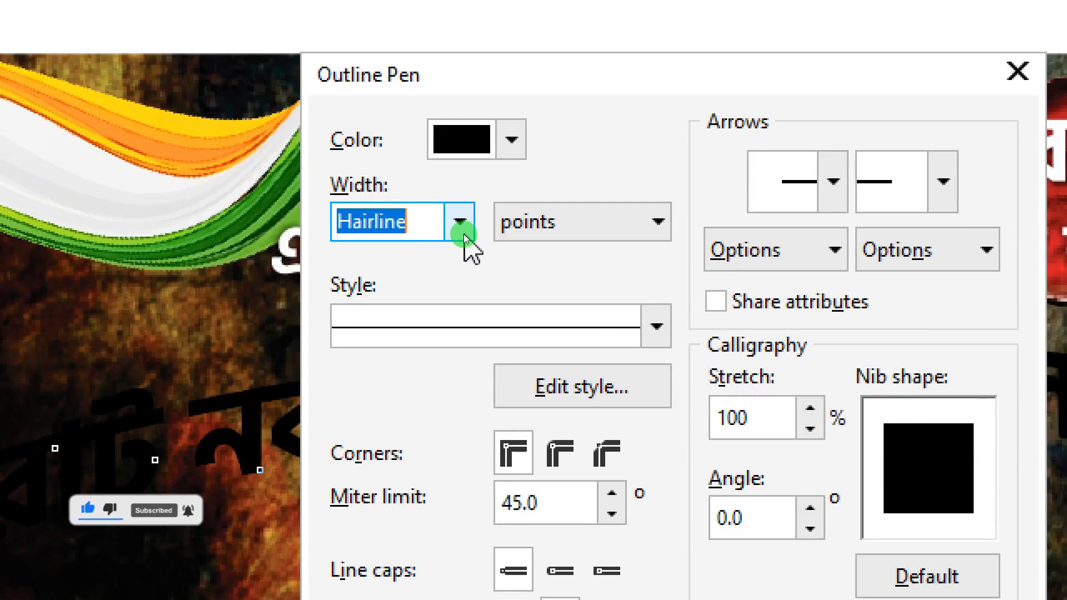
type("3")
key("Return")
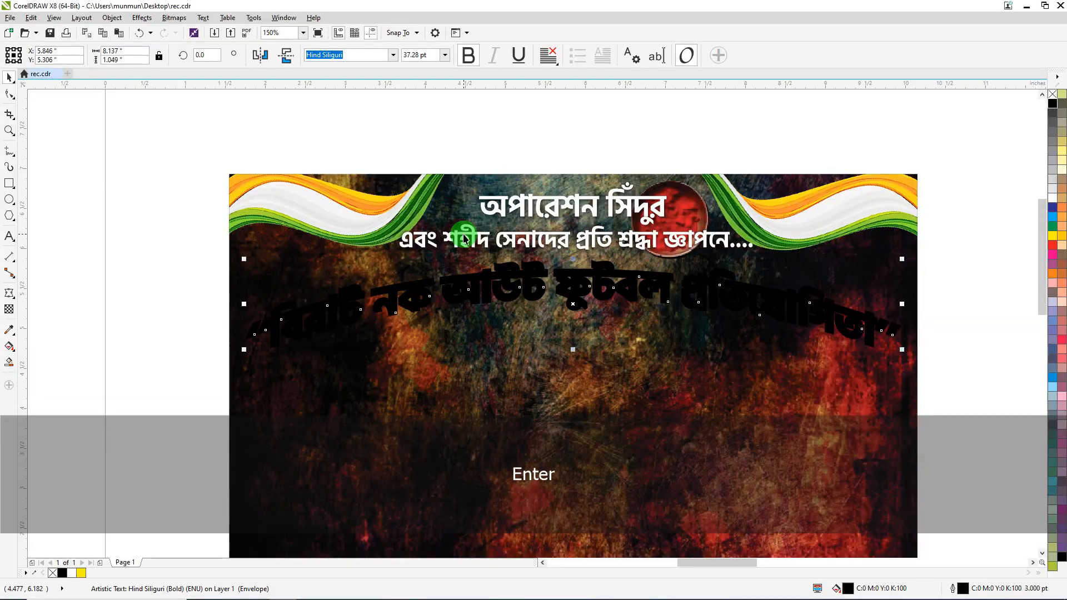
Step: Paste the copied yellow title directly over the black outlined version
right_click(943, 118)
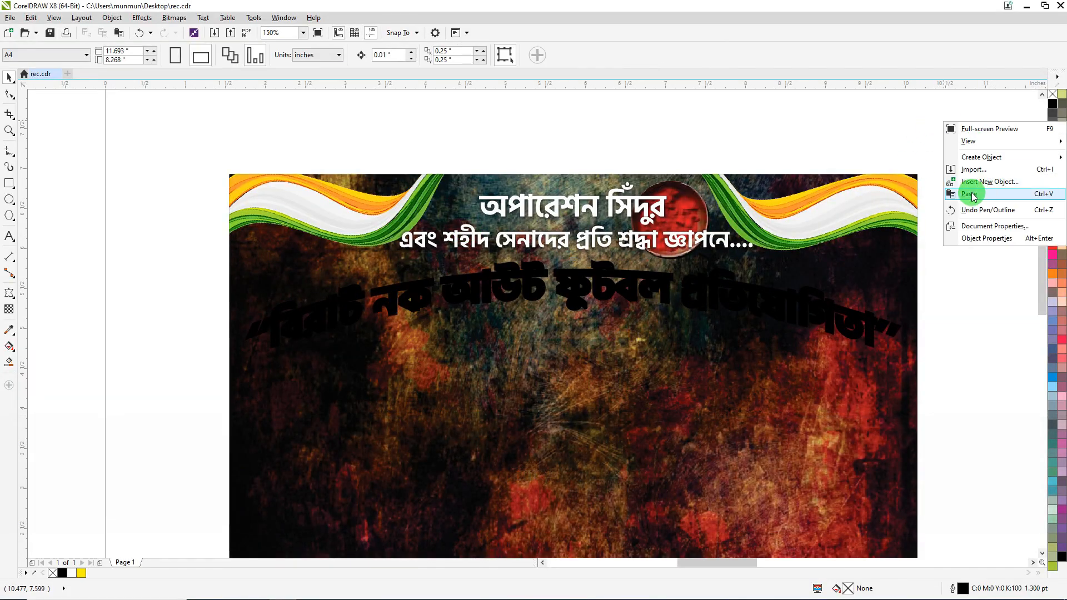
left_click(949, 186)
scroll(560, 300, "up", 2)
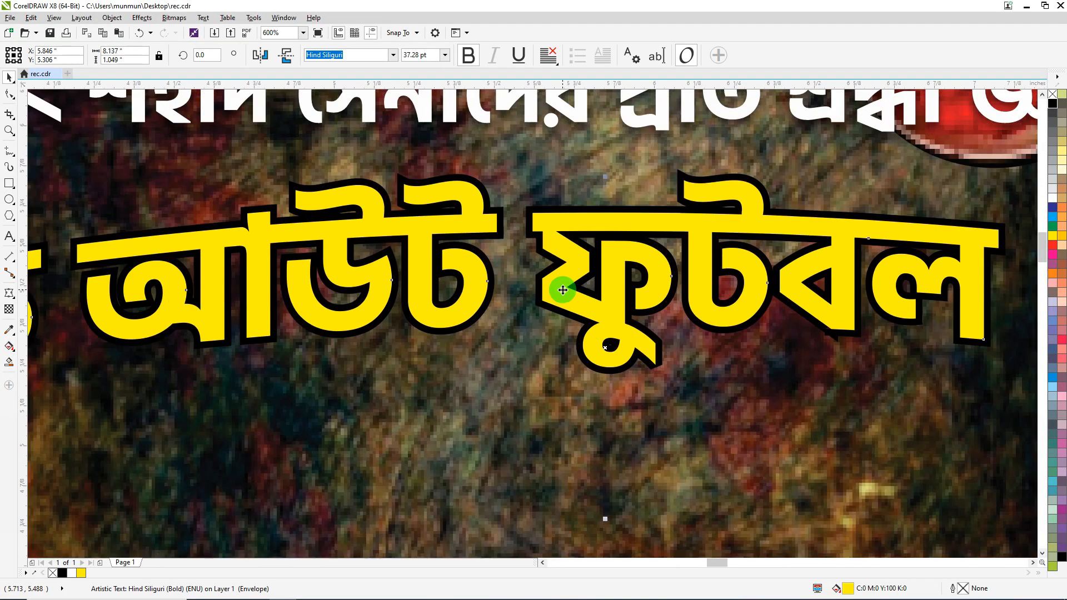
scroll(563, 290, "down", 2)
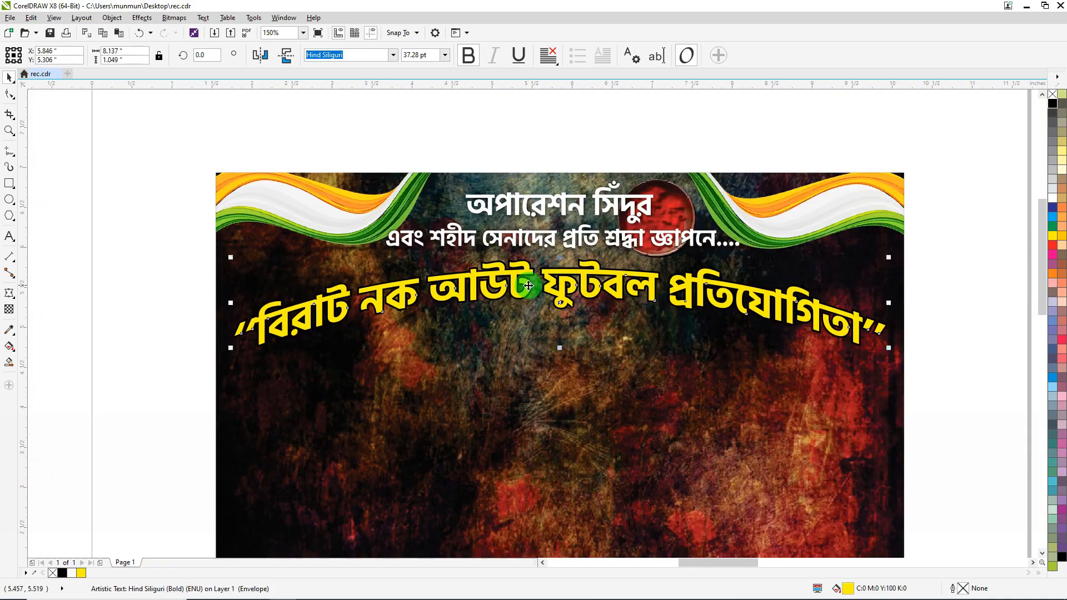
left_click(644, 167)
Step: Bring the two footballer images next to the banner, the teal-shirted player on its left and the colourful one on its right
scroll(644, 167, "down", 3)
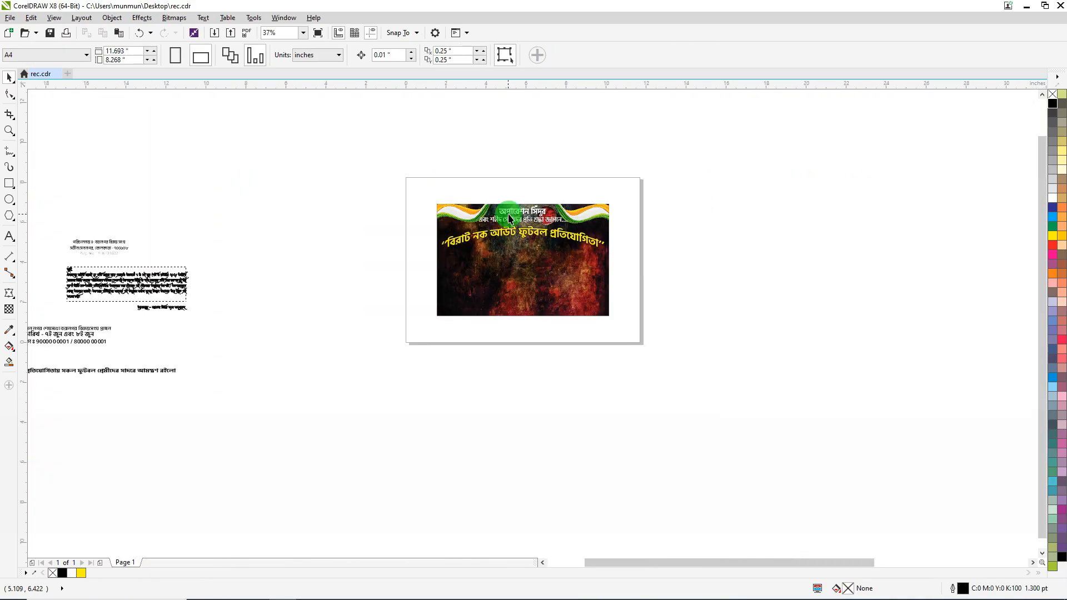
left_click_drag(922, 348, 455, 251)
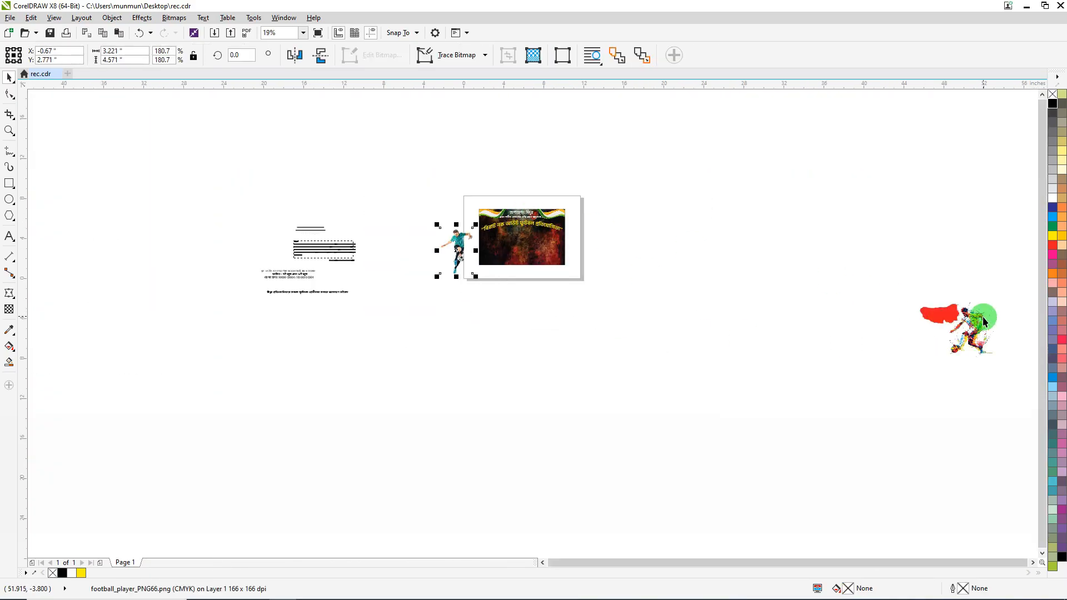
left_click_drag(982, 316, 523, 248)
scroll(523, 248, "up", 1)
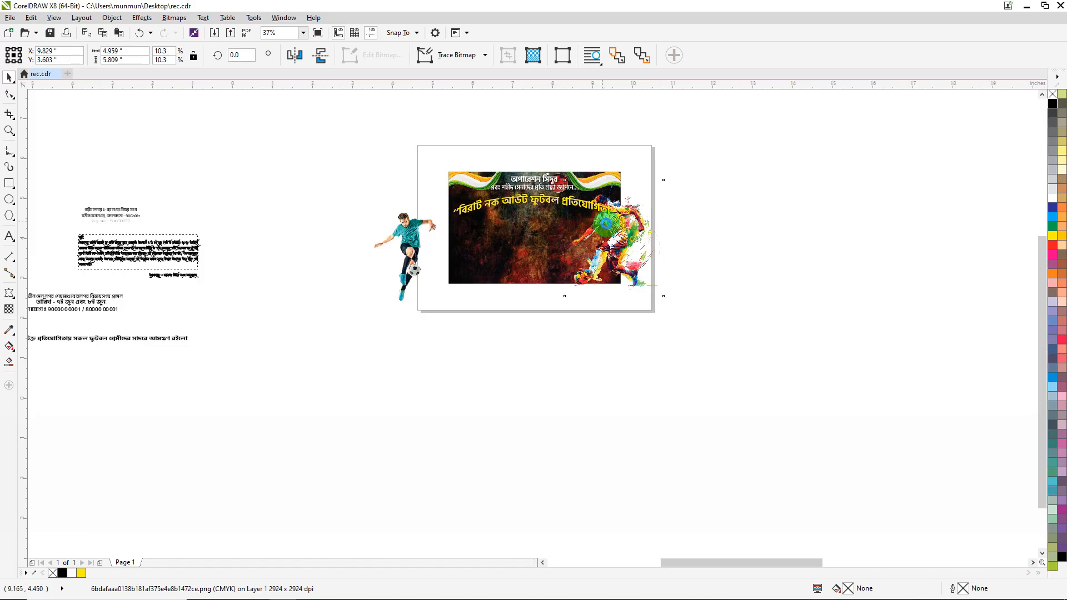
scroll(635, 244, "up", 1)
left_click_drag(663, 256, 757, 243)
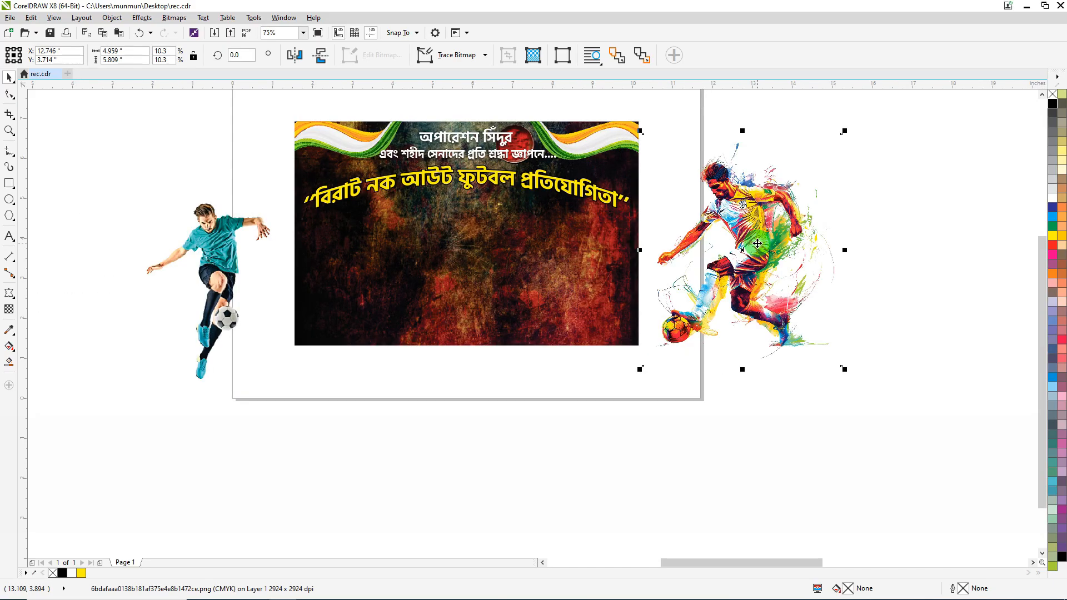
Step: Reduce the banner-sized rectangle to a 0.532 inch high strip along the bottom edge, with a golden yellow fill and no outline
left_click(470, 274)
key("shift")
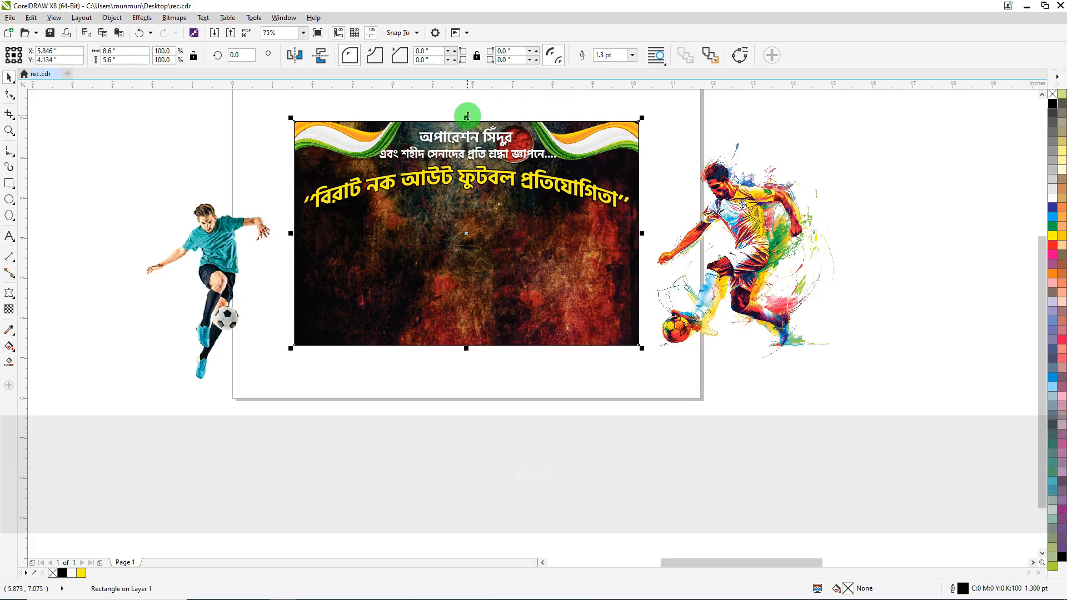
left_click_drag(466, 117, 466, 320)
left_click(1053, 225)
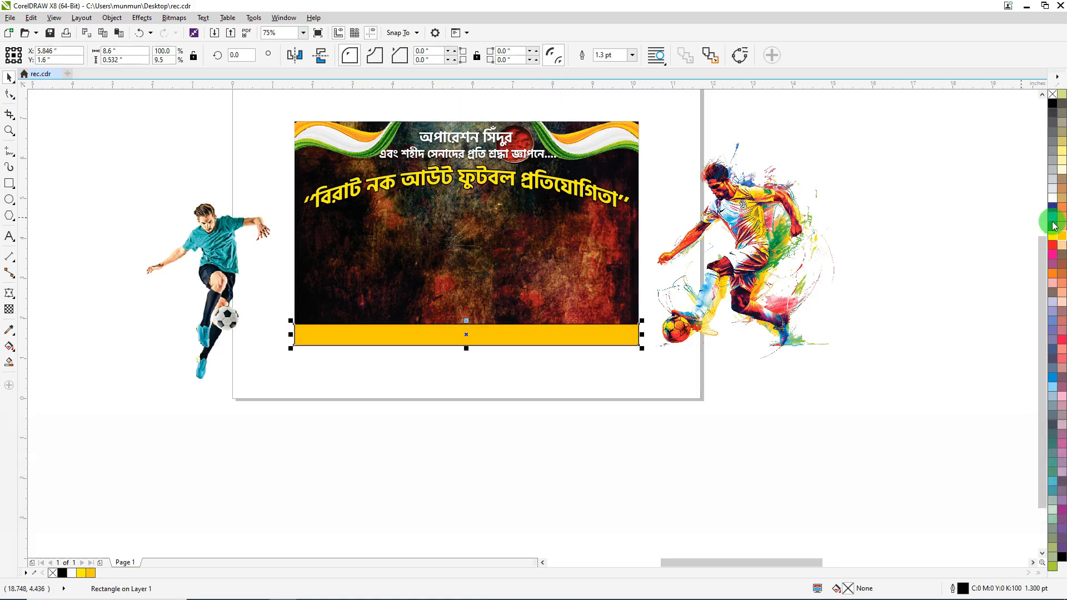
right_click(1052, 95)
left_click(912, 259)
Step: Place the invitation line in front of the golden strip at the banner's bottom and fill it with red
scroll(729, 254, "down", 1)
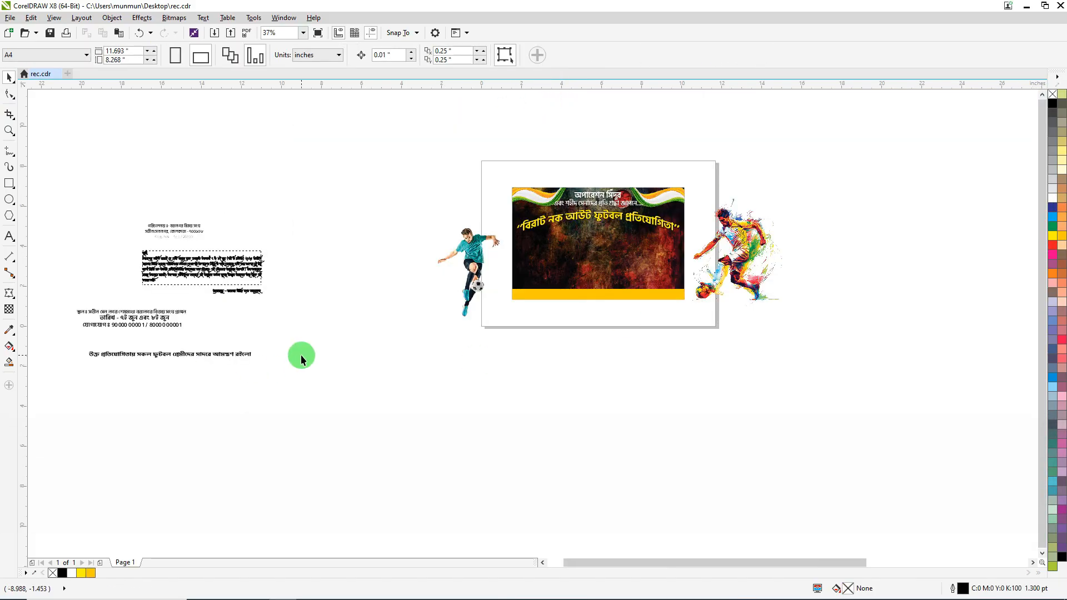
left_click_drag(245, 353, 684, 311)
scroll(610, 309, "up", 1)
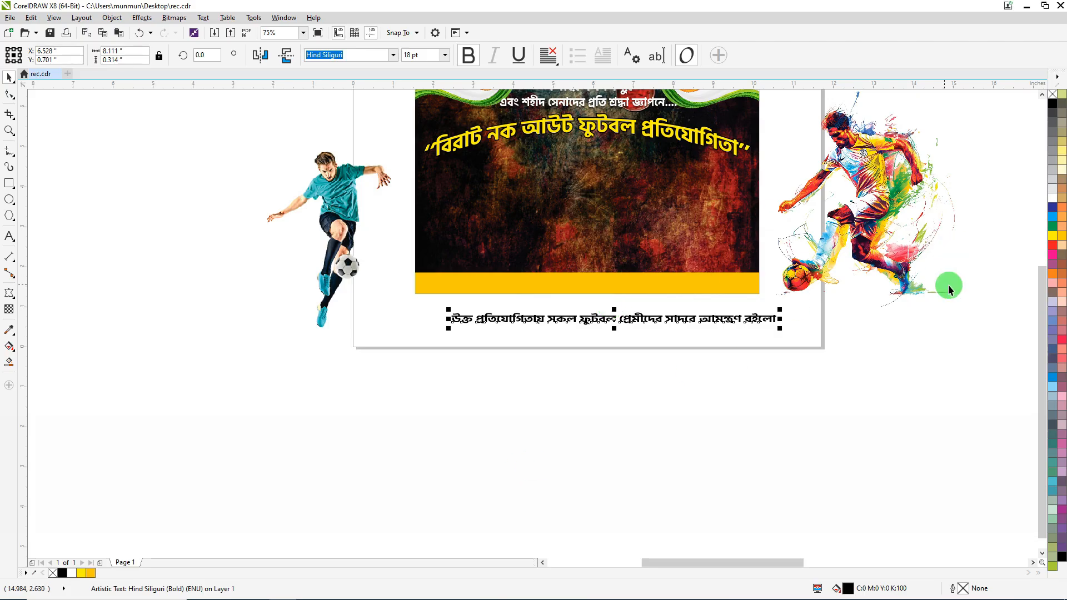
left_click_drag(608, 319, 589, 284)
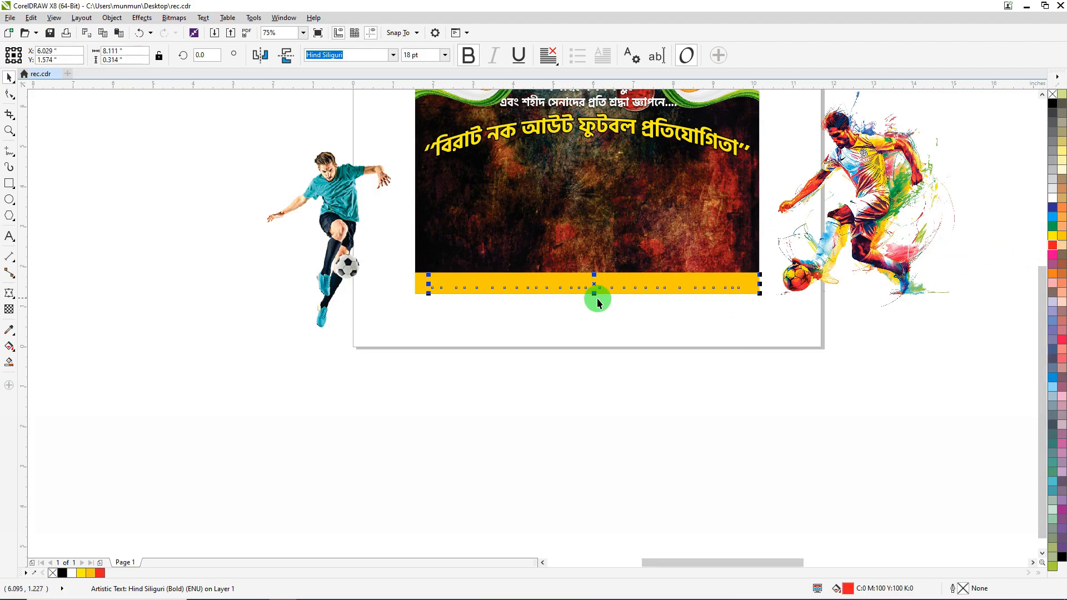
scroll(597, 298, "up", 1)
key("ctrl+Home")
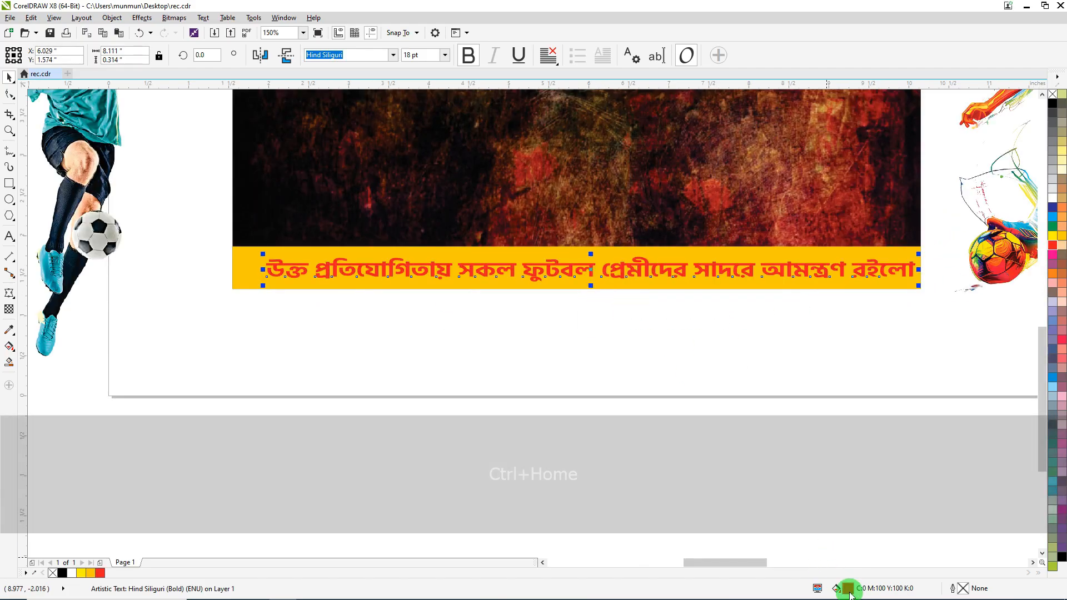
Step: Darken the invitation line's red fill by setting its black component to 40
double_click(847, 588)
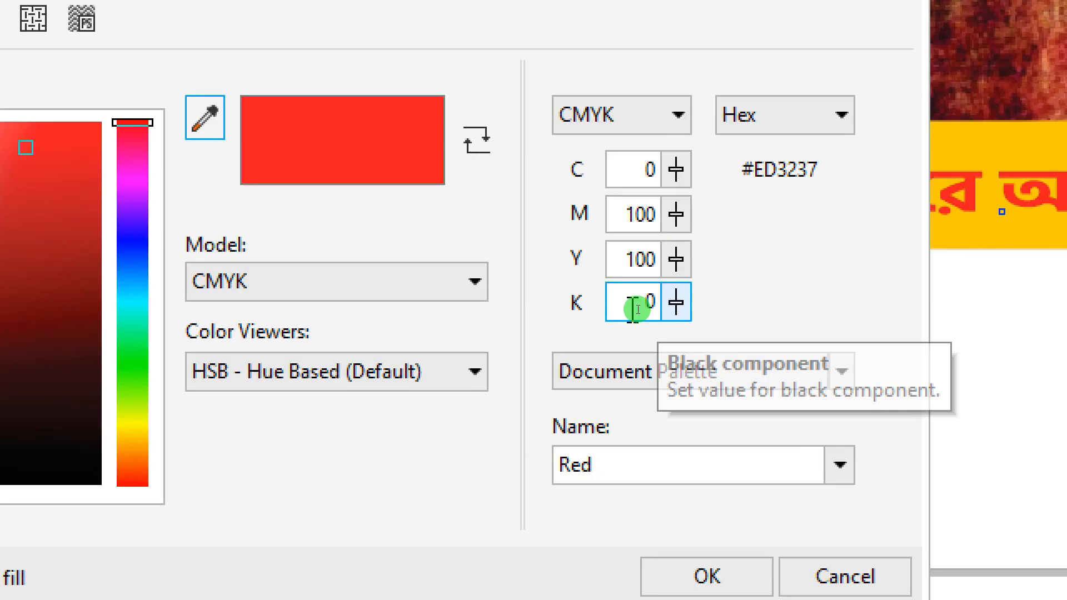
left_click_drag(639, 309, 669, 305)
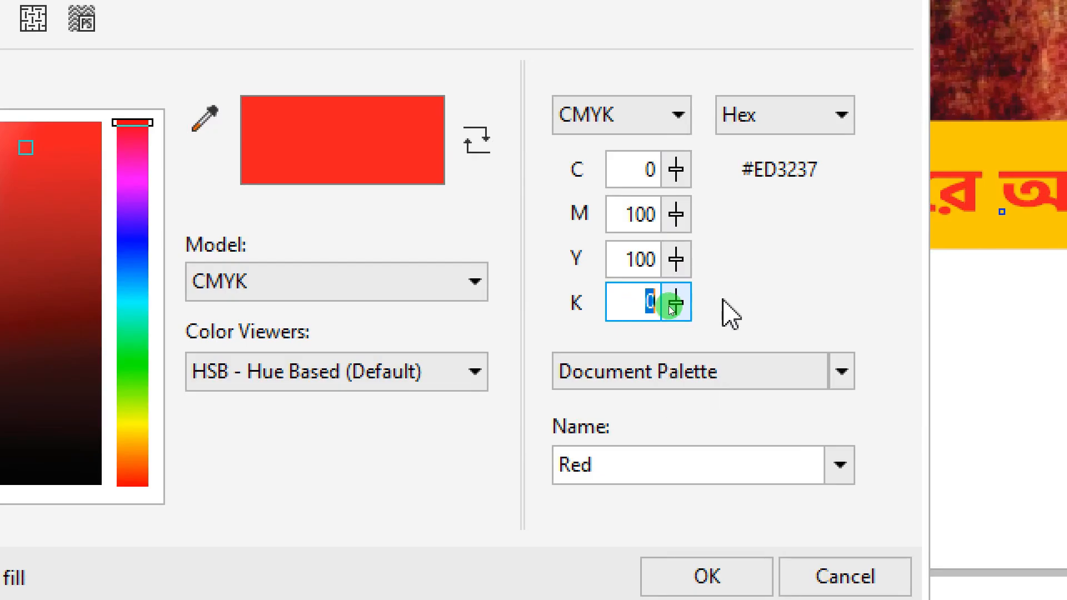
type("40")
key("Tab")
key("Return")
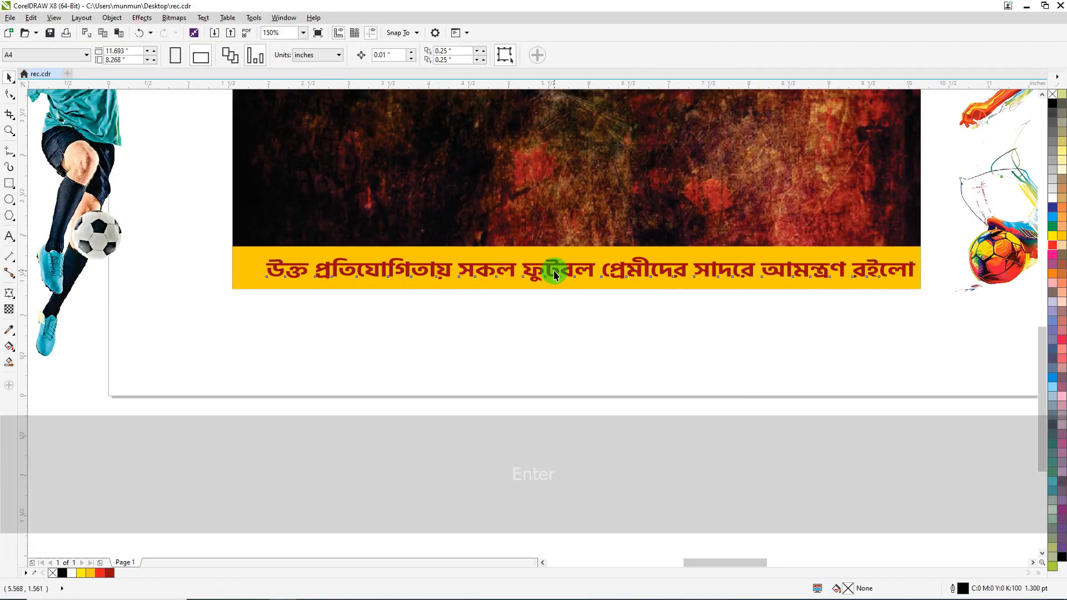
Step: Centre the invitation line horizontally on the golden strip and nudge it down slightly
left_click(553, 270)
left_click(477, 252, "shift")
key("c")
left_click(729, 336)
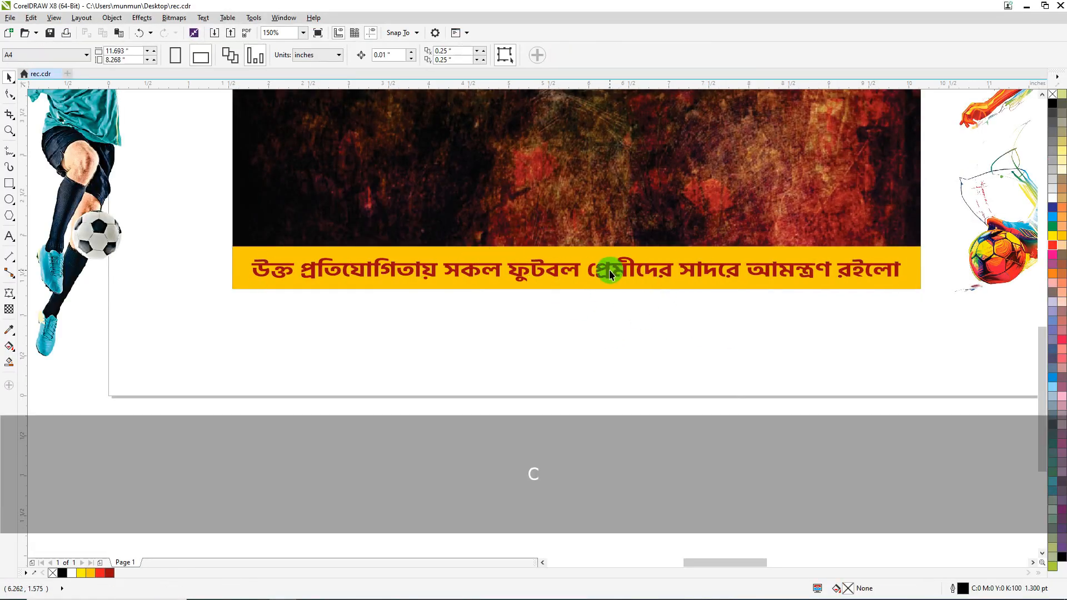
left_click(610, 270)
scroll(609, 270, "up", 1)
key("Down")
Step: Make the golden strip slightly shorter by lowering its upper edge towards the invitation line
left_click(638, 226)
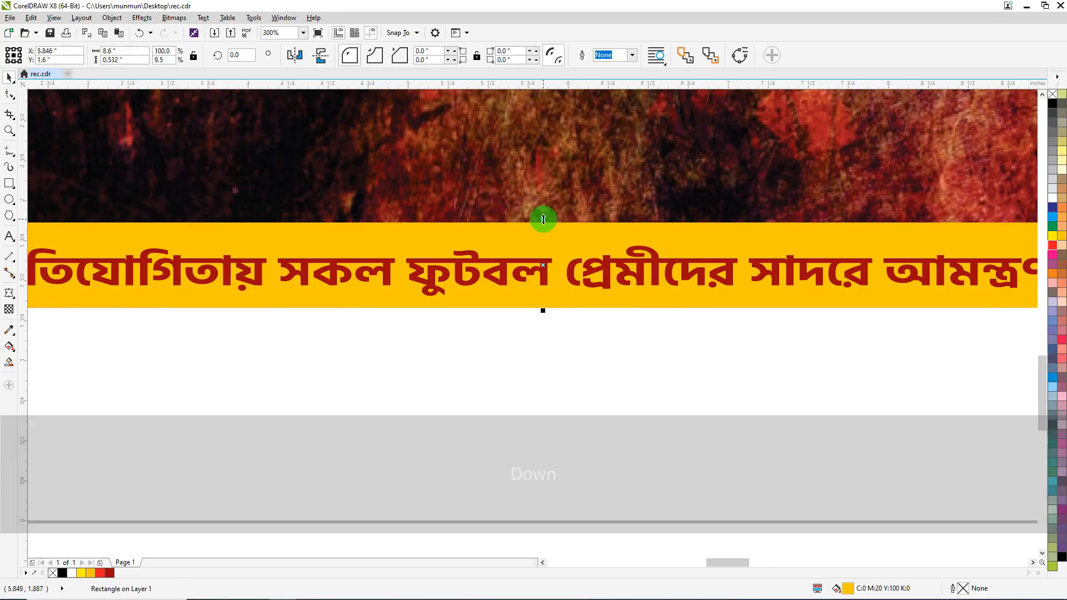
left_click_drag(559, 223, 559, 233)
left_click(711, 397)
Step: PowerClip the colourful footballer inside the banner frame and position it along the banner's right side
scroll(538, 333, "down", 2)
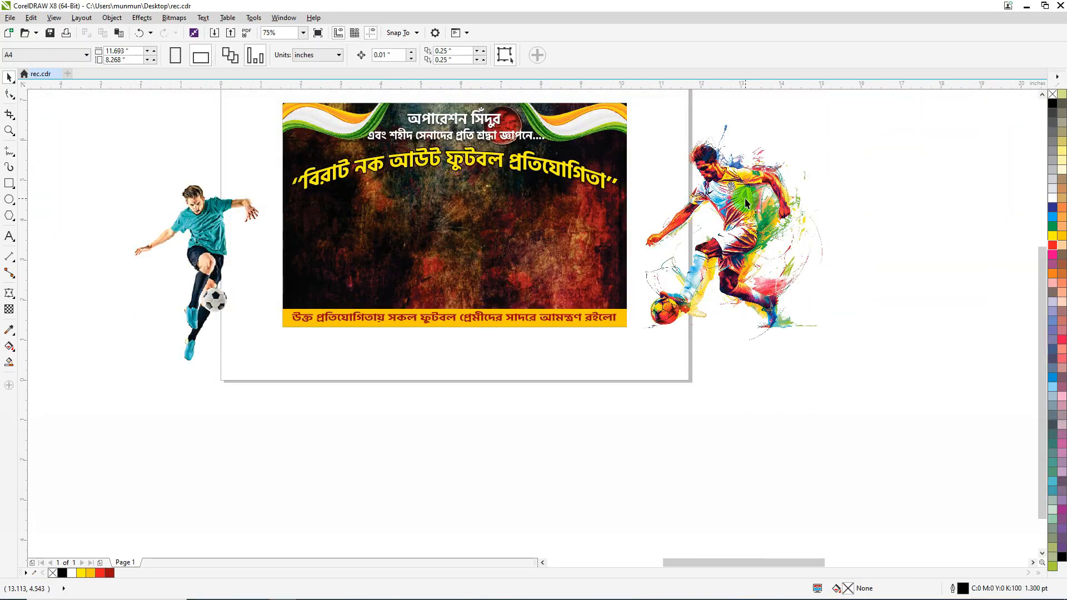
right_click(707, 204)
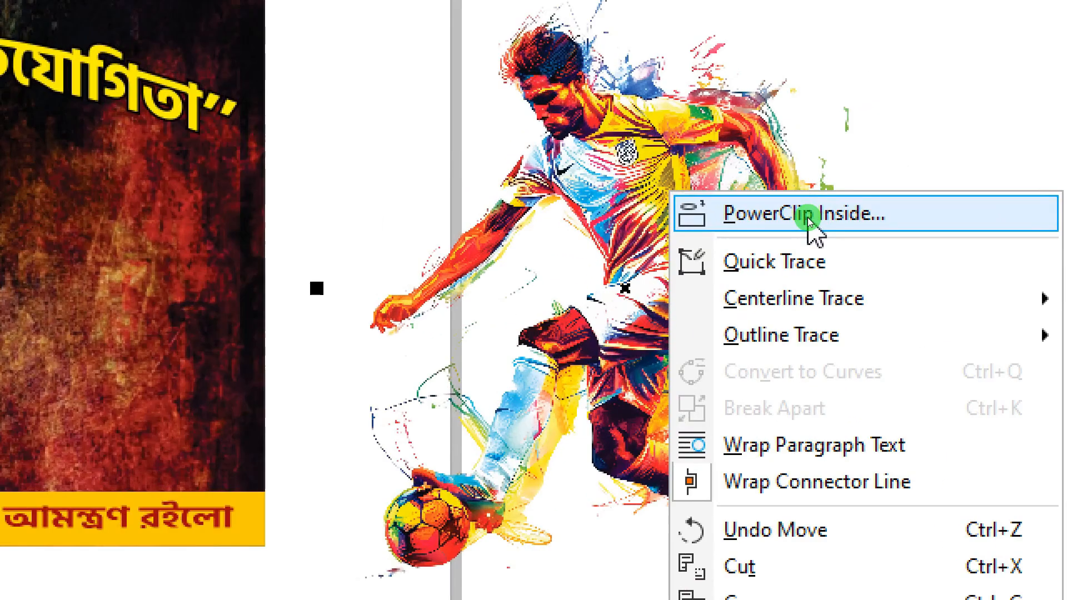
left_click(808, 218)
left_click(528, 225)
left_click(536, 220, "ctrl")
left_click_drag(477, 229, 593, 246)
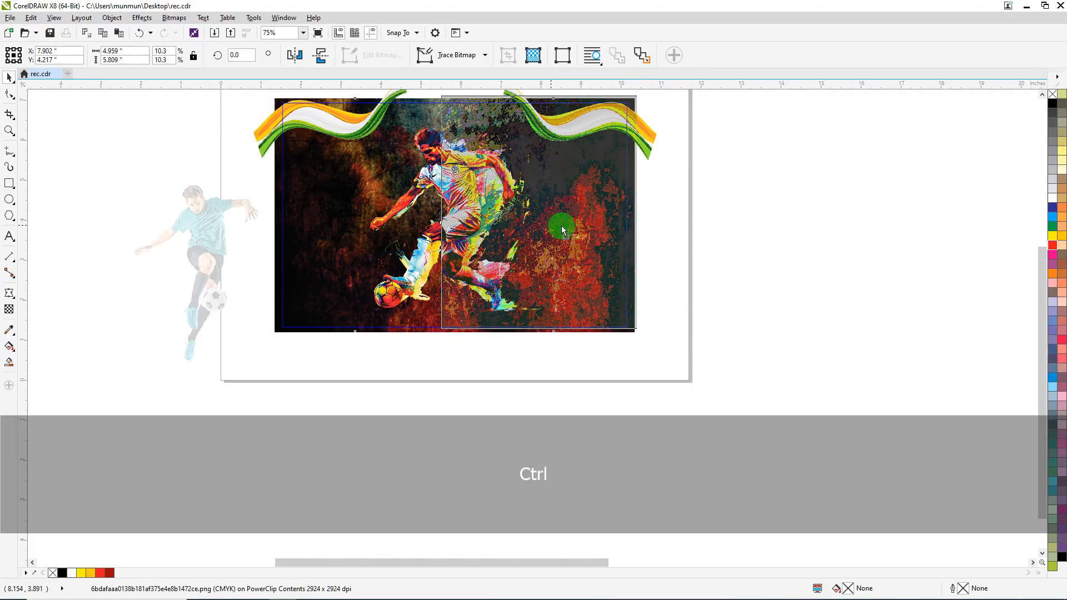
left_click(778, 250, "ctrl")
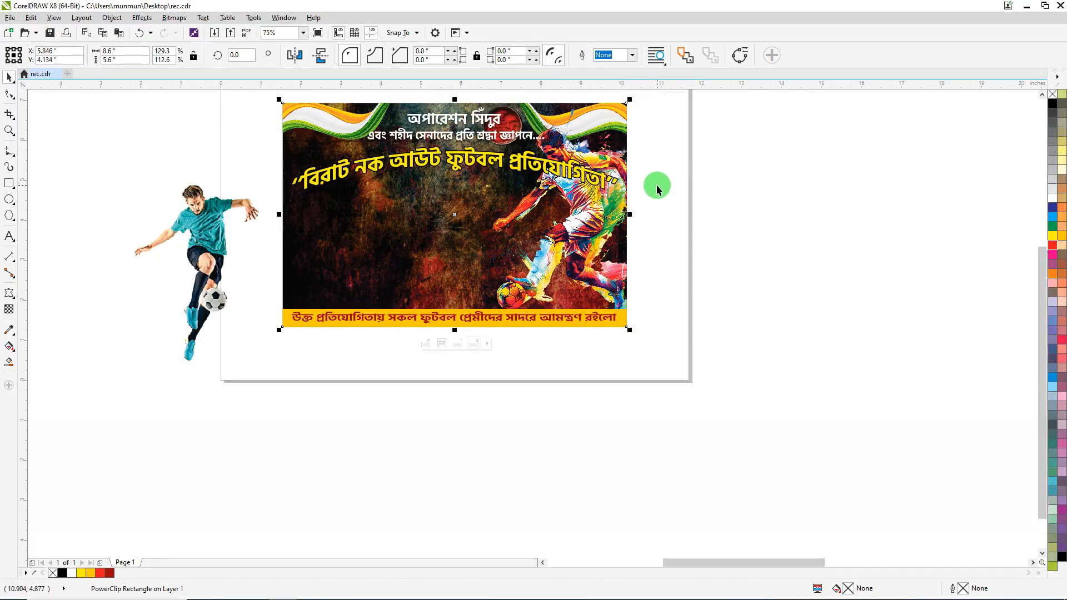
scroll(594, 217, "up", 2)
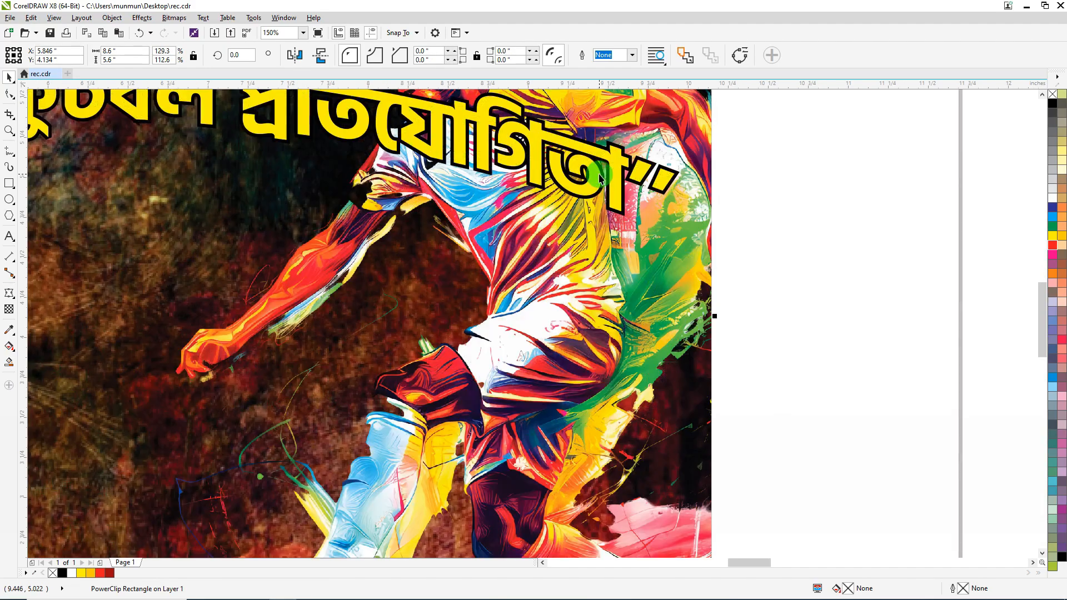
scroll(583, 239, "down", 1)
scroll(582, 235, "down", 1)
left_click(730, 225)
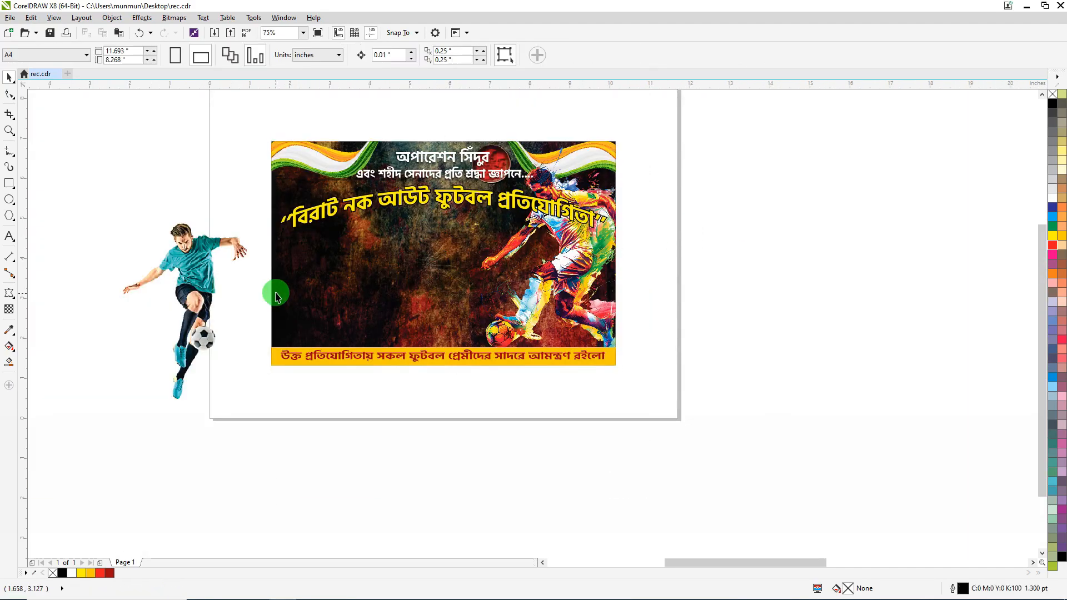
Step: Shift the teal-shirted footballer up slightly beside the banner and shrink the clipped colourful one to about 4.4 by 5.2 inches
left_click_drag(200, 273, 208, 244)
left_click(576, 261, "ctrl")
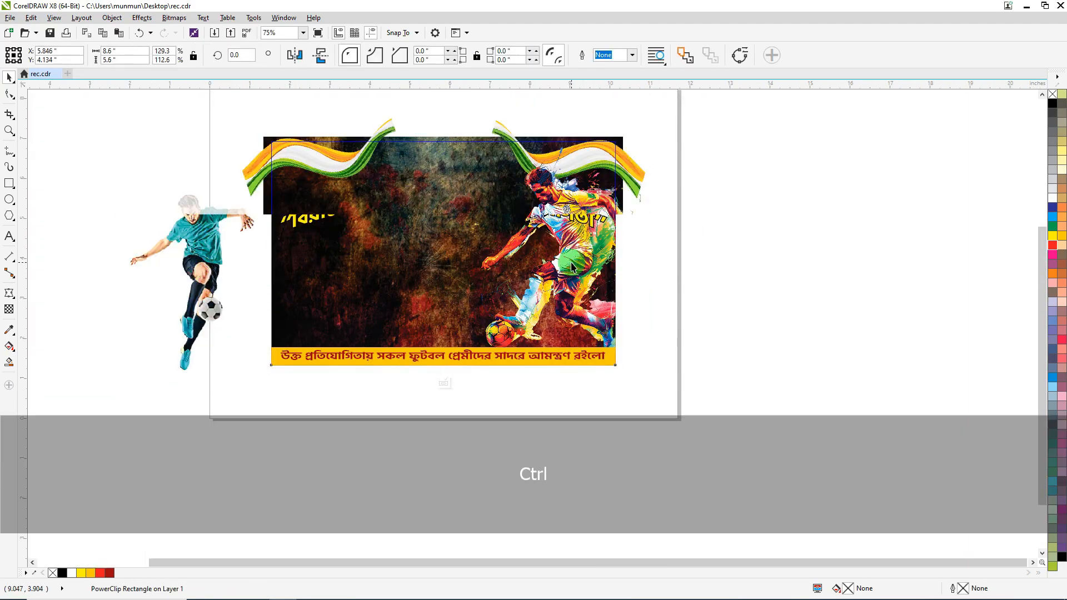
left_click_drag(460, 132, 489, 162)
left_click(726, 245, "ctrl")
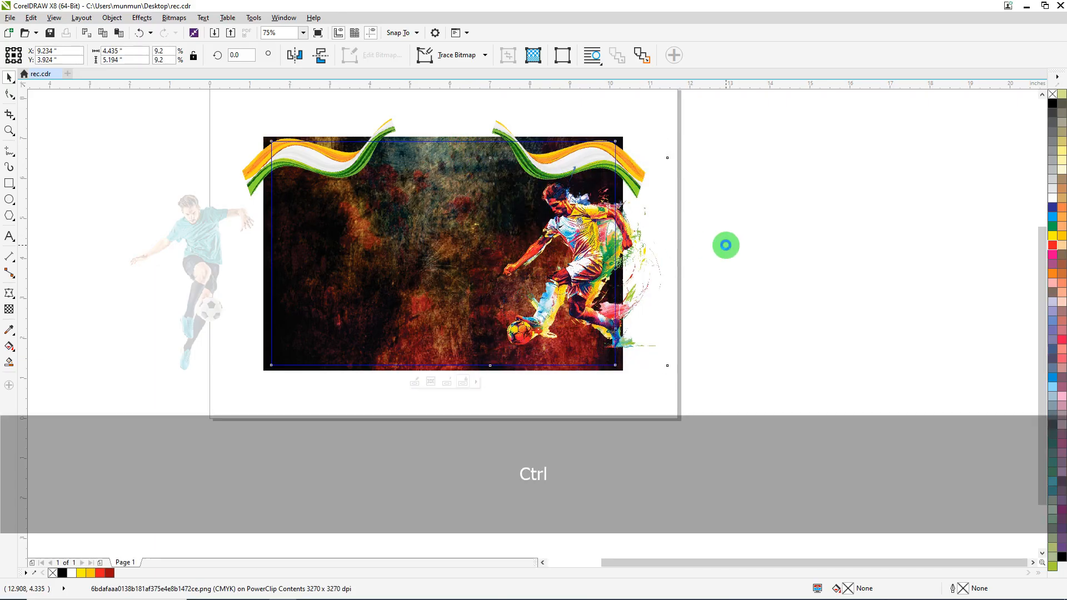
Step: Move the colourful footballer slightly up and to the right within the banner frame
left_click(580, 291, "ctrl")
left_click_drag(585, 290, 594, 274)
left_click(725, 287, "ctrl")
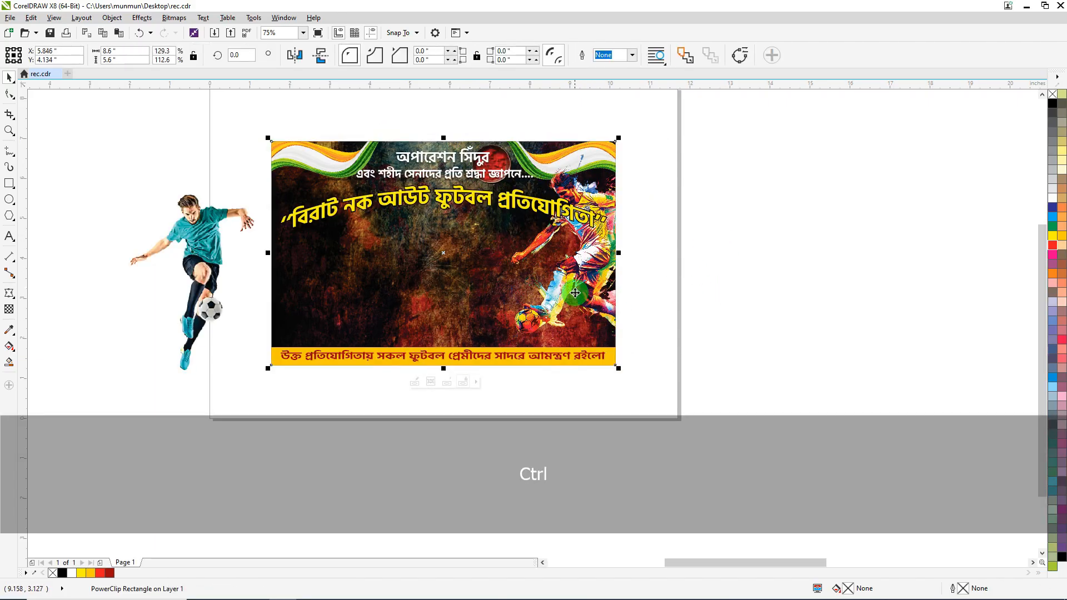
left_click(699, 276)
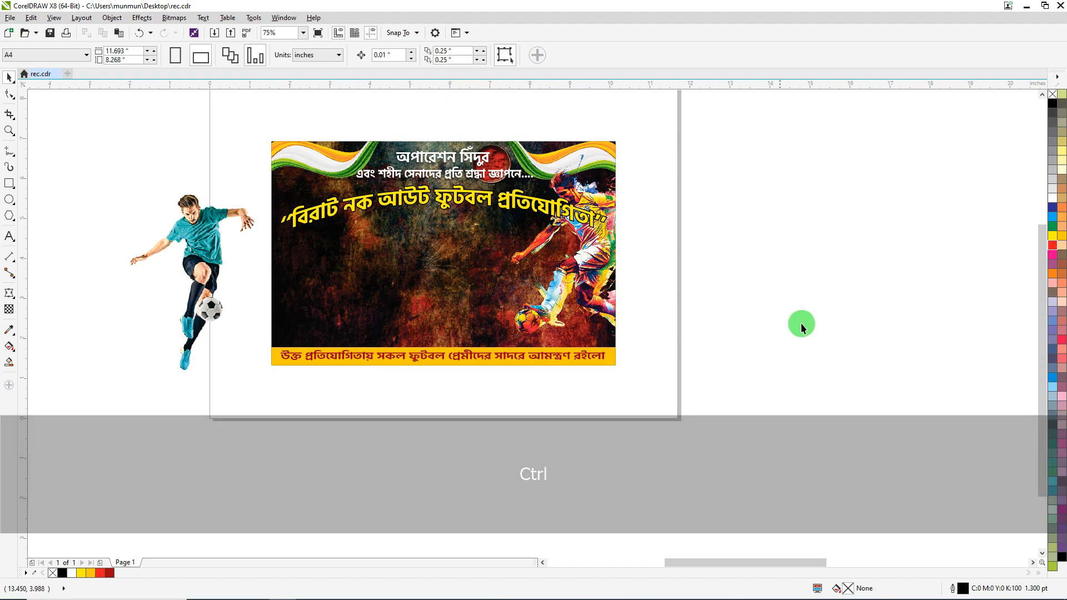
Step: Nudge the arched yellow title down slightly on the banner
left_click_drag(801, 322, 302, 189)
key("Down")
left_click(742, 247)
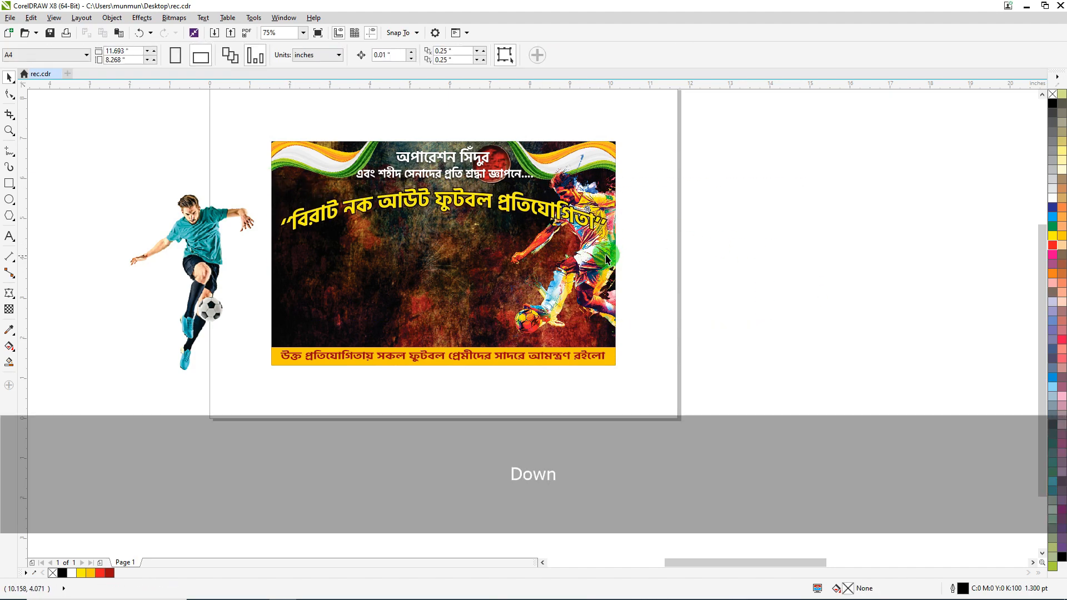
Step: Enlarge the clipped colourful footballer slightly towards the lower left so the ball sits just above the golden strip
left_click(586, 253)
left_click(586, 254, "ctrl")
left_click(568, 256)
left_click_drag(496, 356, 474, 372)
left_click(773, 262, "ctrl")
left_click(773, 262)
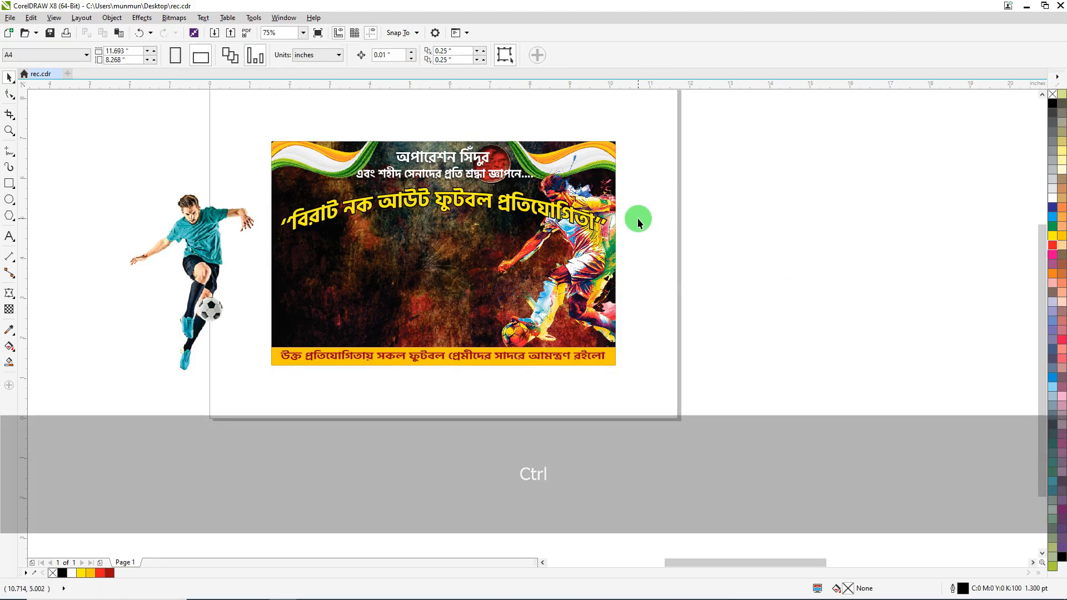
Step: PowerClip the teal-shirted footballer inside the banner frame and position it along the banner's left side
right_click(187, 244)
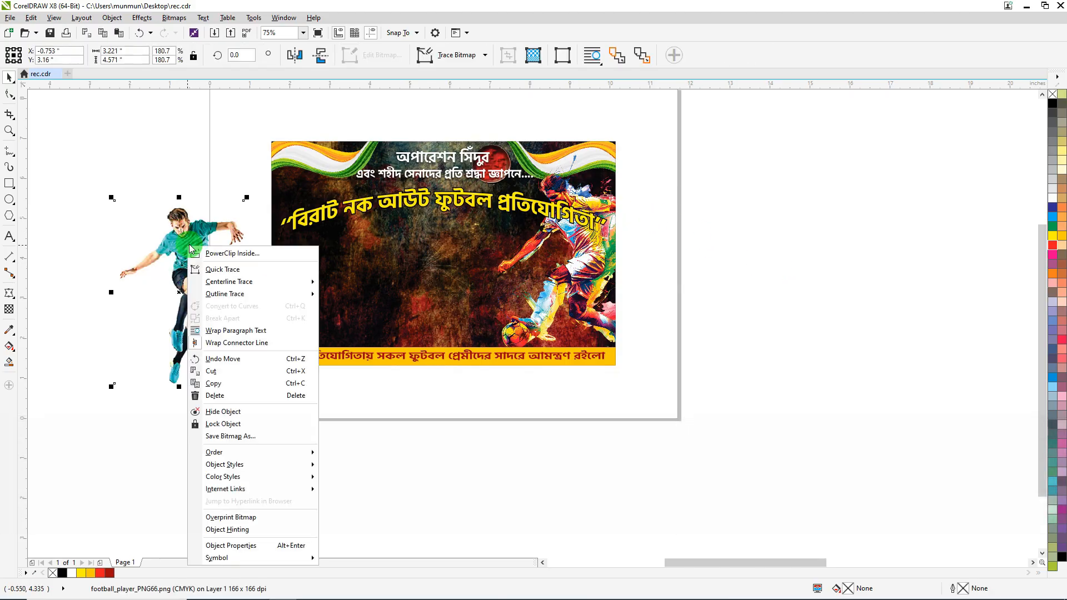
left_click(236, 252)
left_click(349, 269)
left_click(362, 272, "ctrl")
left_click_drag(446, 250, 317, 255)
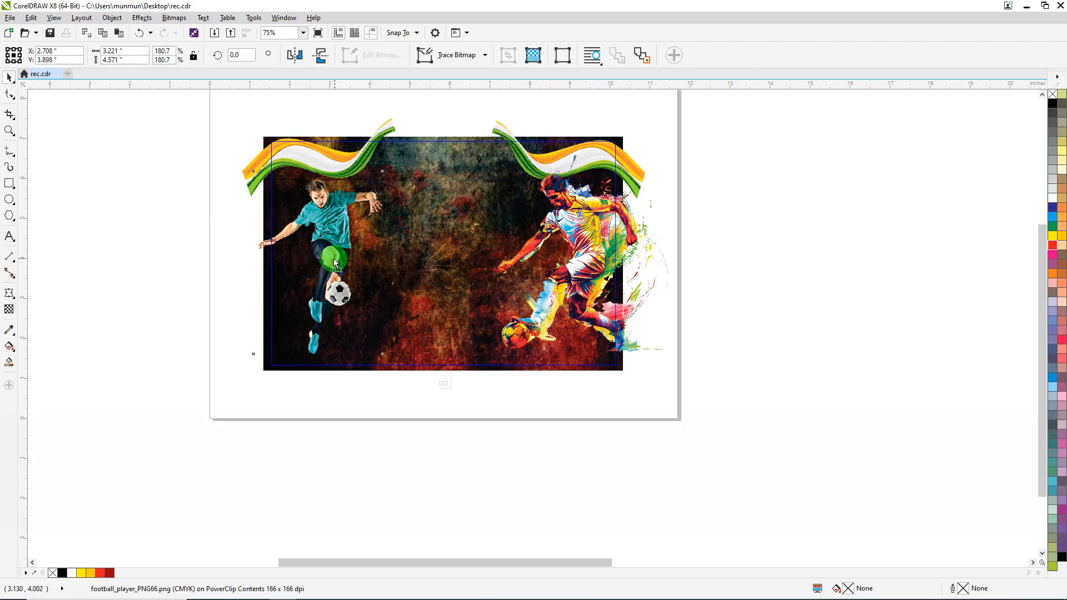
left_click(771, 231, "ctrl")
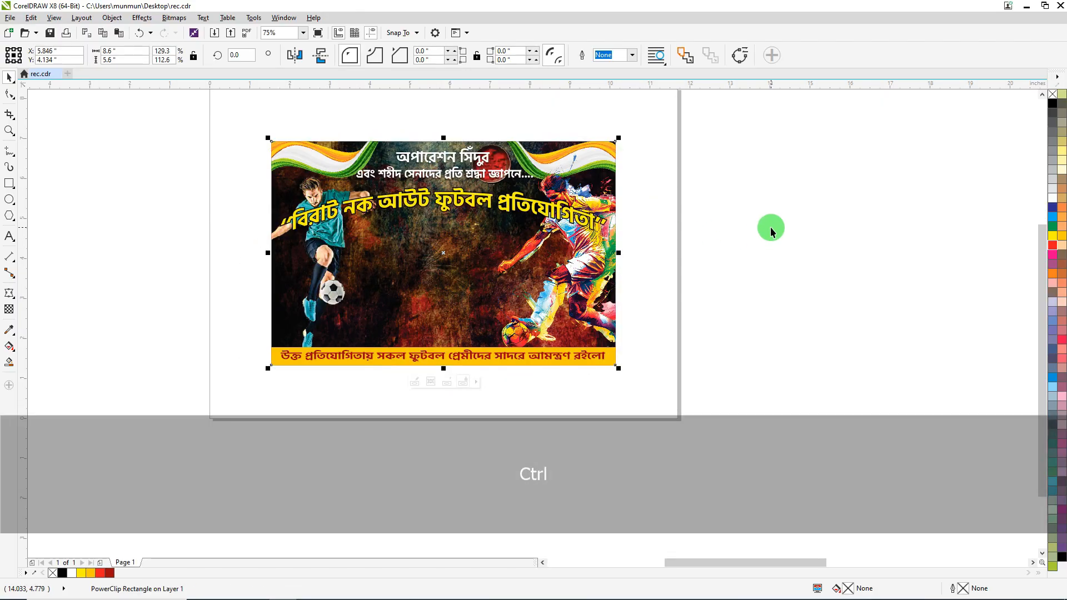
left_click(489, 172)
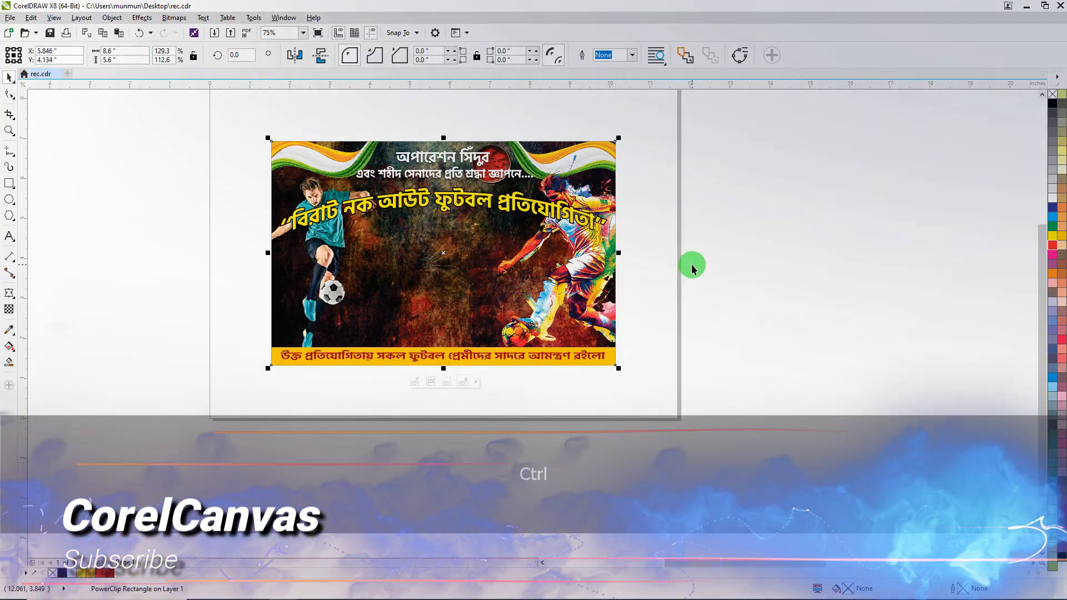
Step: Duplicate the teal-shirted footballer inside the banner frame and place the copy slightly right of and above the original
scroll(304, 216, "up", 1)
left_click(346, 249, "ctrl")
left_click_drag(345, 250, 401, 244)
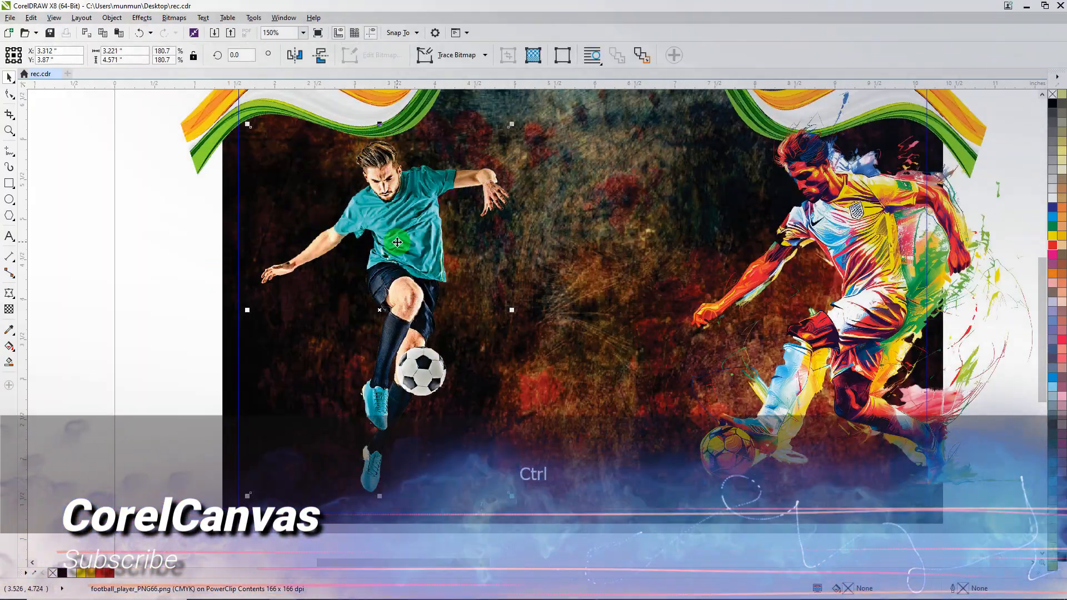
key("ctrl+z")
left_click_drag(340, 226, 368, 235)
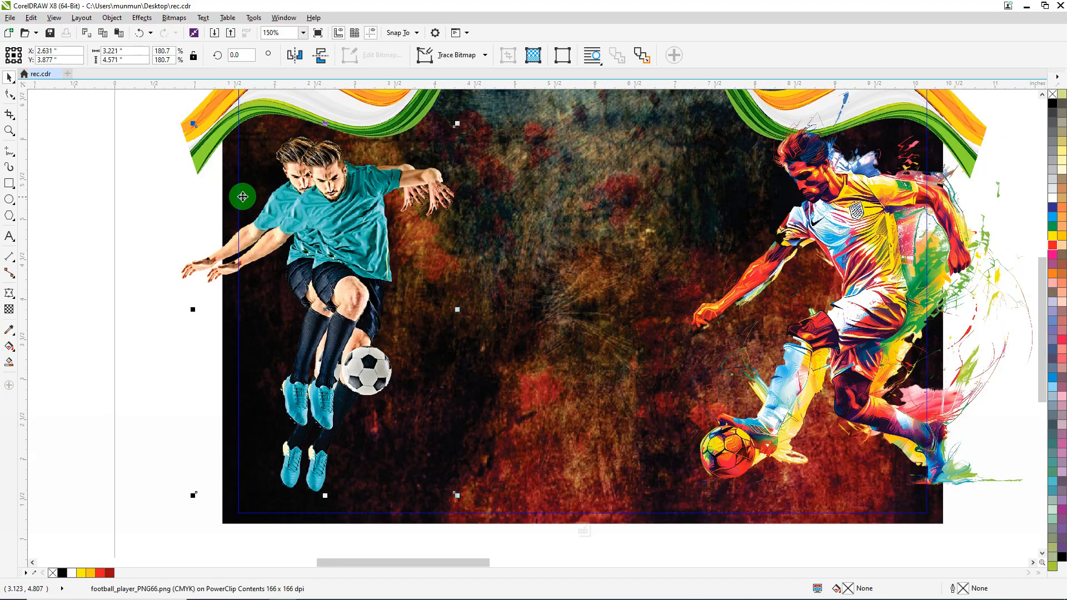
mouse_move(338, 202)
left_mouse_down()
mouse_move(350, 215)
mouse_move(333, 221)
left_mouse_up()
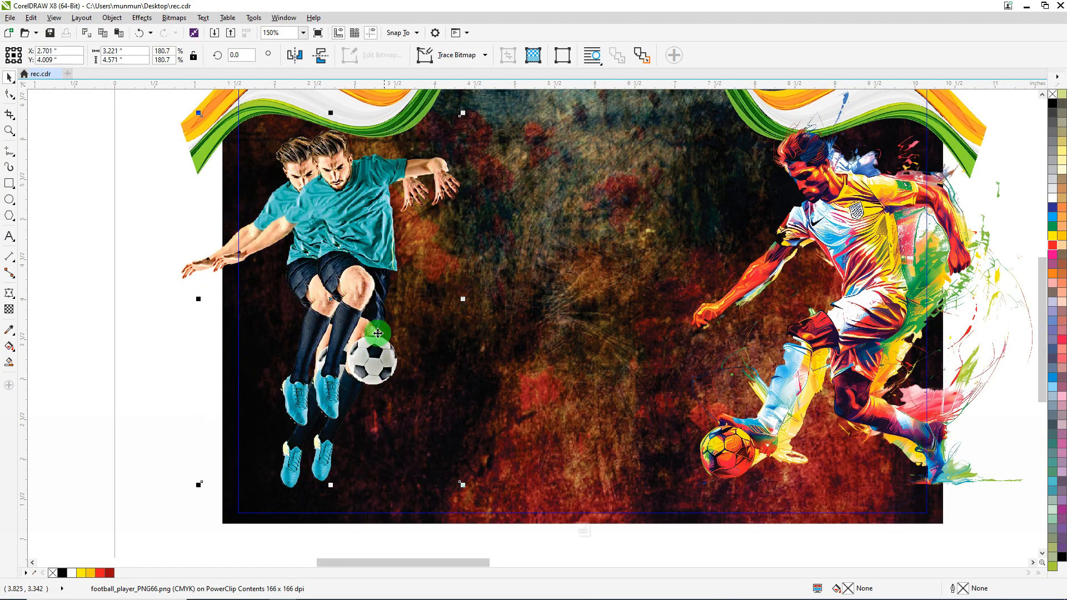
Step: Apply a uniform transparency of 74 to the rear teal-shirted footballer and finish editing the banner frame's contents
left_click(104, 229)
left_click_drag(277, 159, 262, 141)
key("ctrl+z")
left_click(294, 162, "alt")
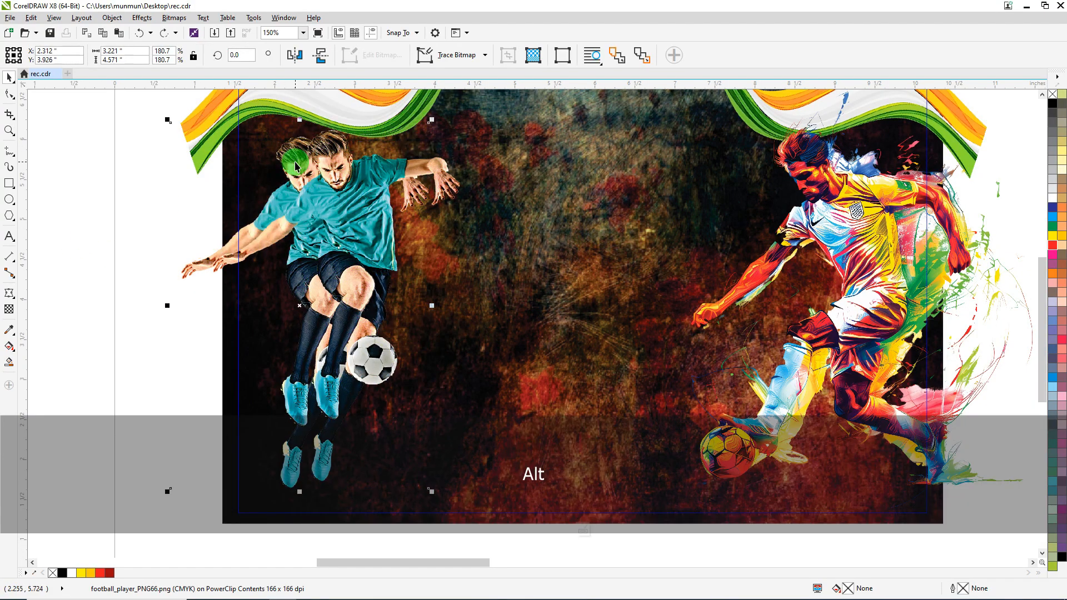
left_click(19, 319)
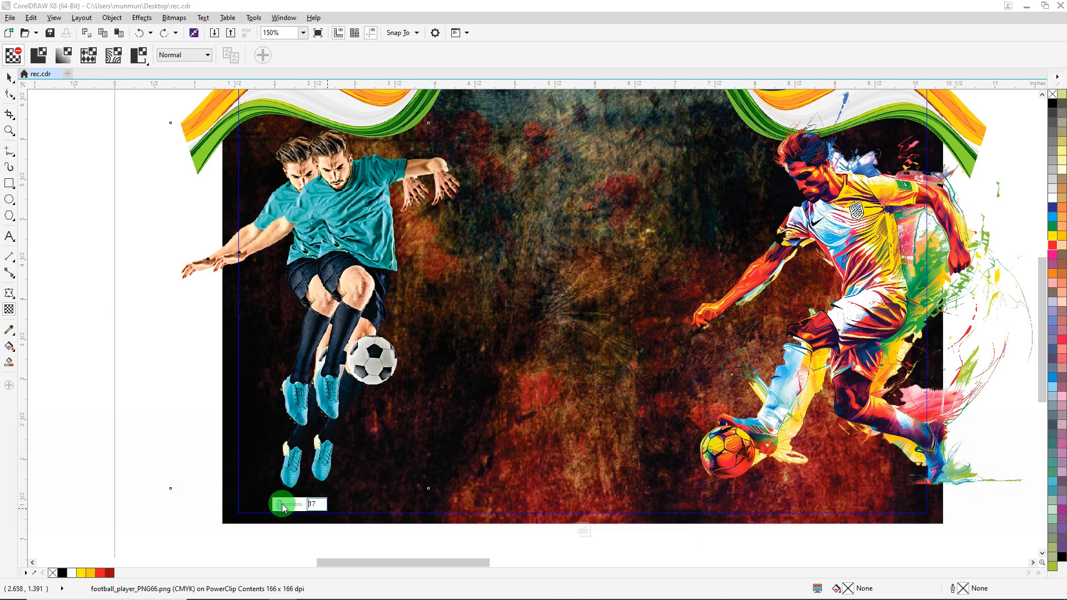
left_click_drag(297, 503, 296, 510)
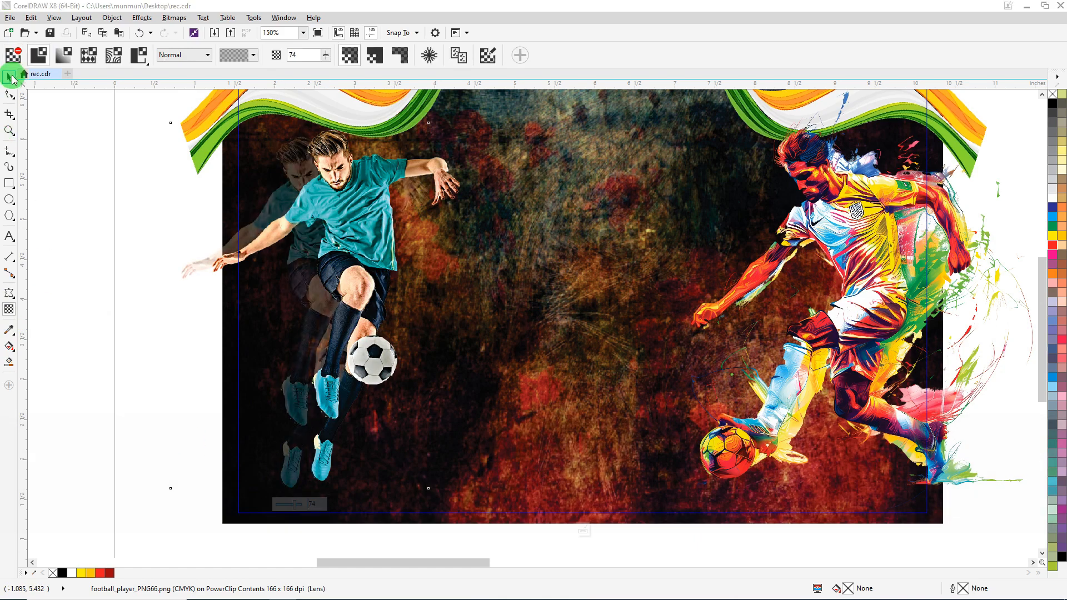
left_click(12, 76)
left_click(86, 239, "ctrl")
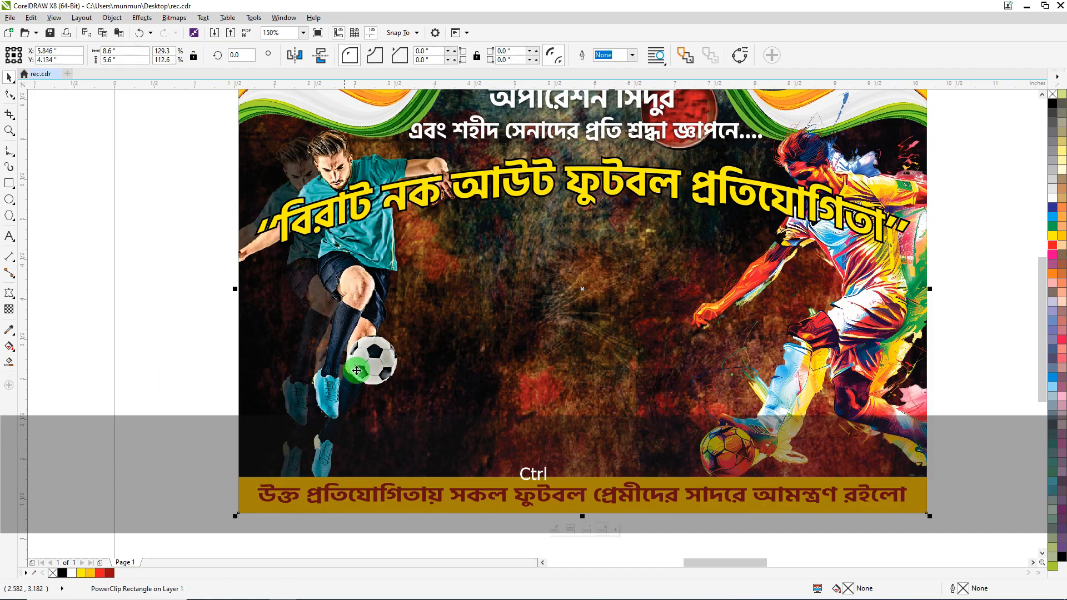
left_click(90, 328)
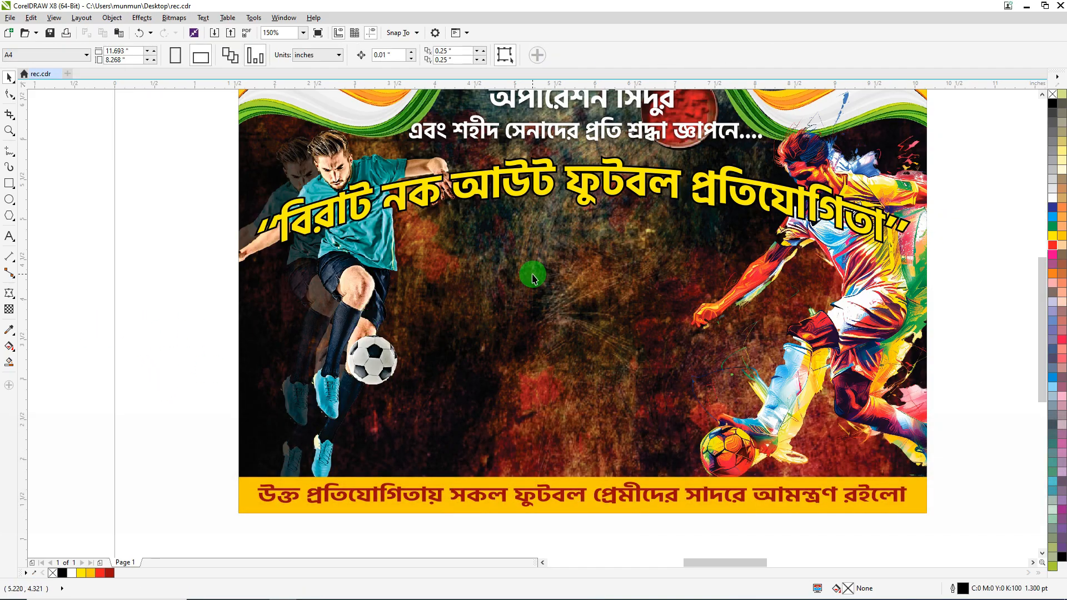
Step: Draw a rectangle about 3.083 by 0.354 inches beneath the arched title, with a red fill and no outline
scroll(532, 276, "down", 2)
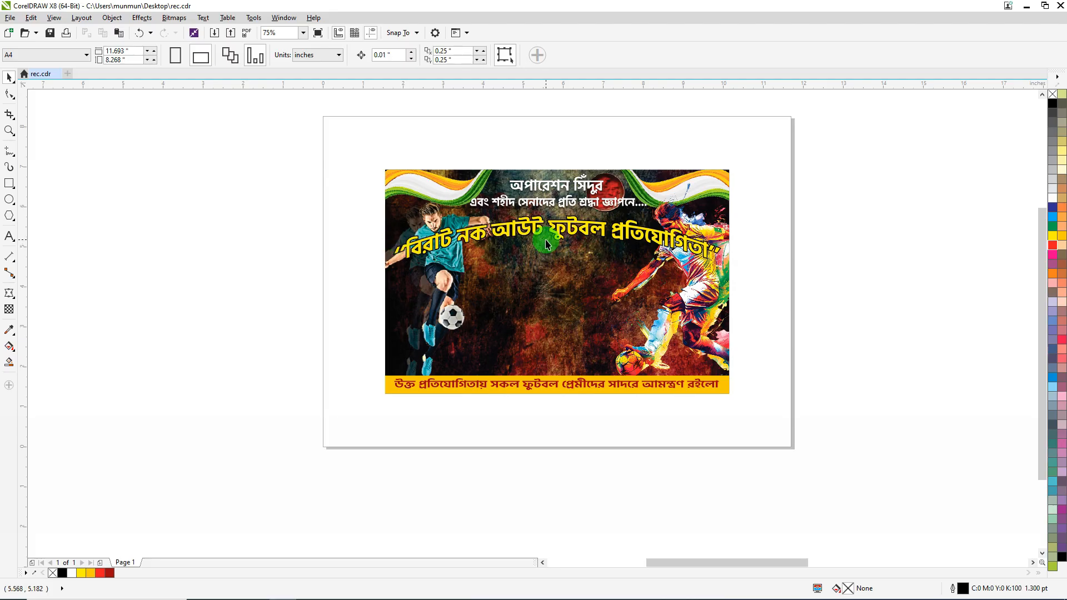
scroll(567, 232, "up", 2)
left_click(8, 183)
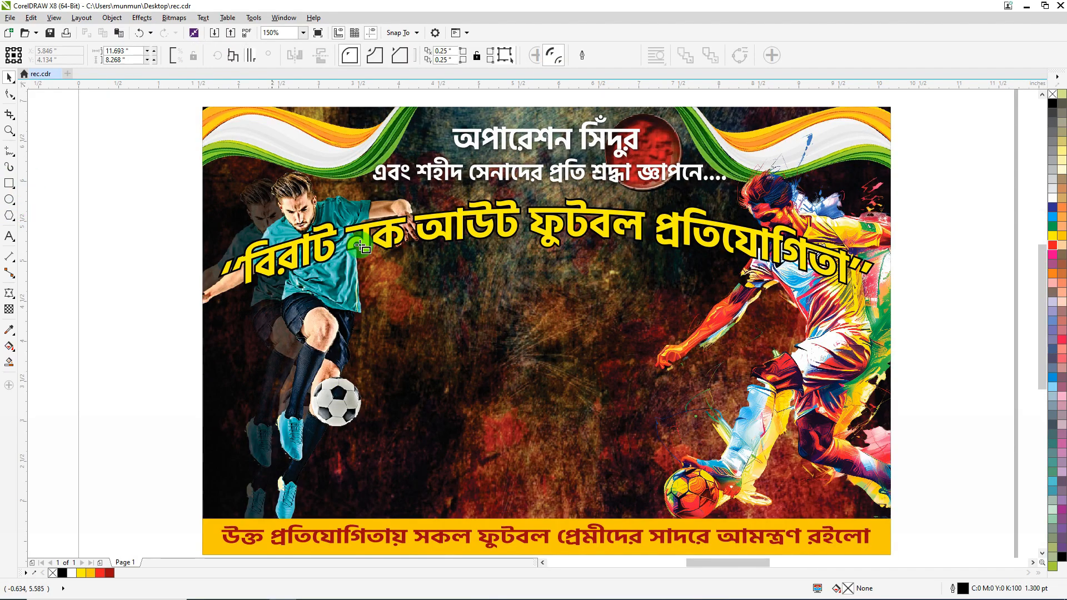
left_click_drag(665, 288, 666, 289)
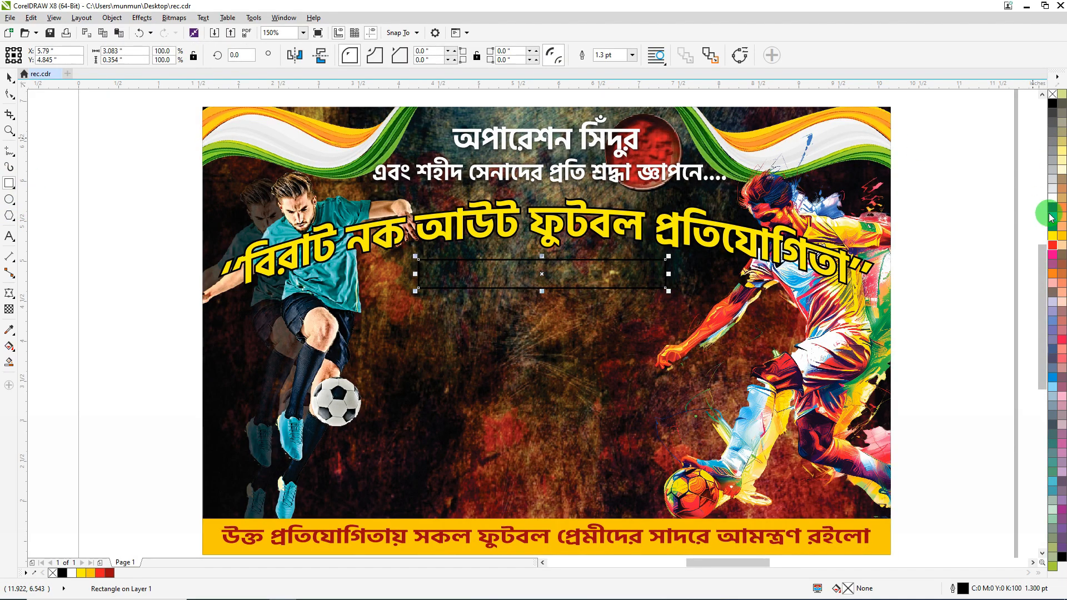
left_click(1053, 248)
right_click(1052, 94)
Step: Move the three organiser and registration text lines from beside the page onto the banner, below the red rectangle
scroll(289, 272, "down", 4)
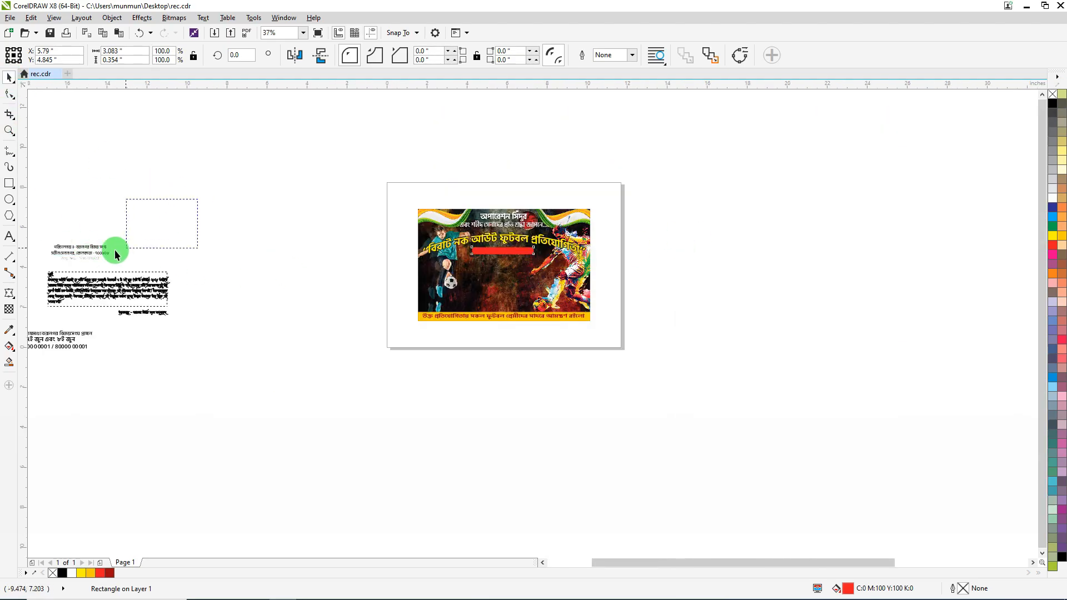
left_click_drag(74, 262, 503, 277)
scroll(512, 269, "up", 6)
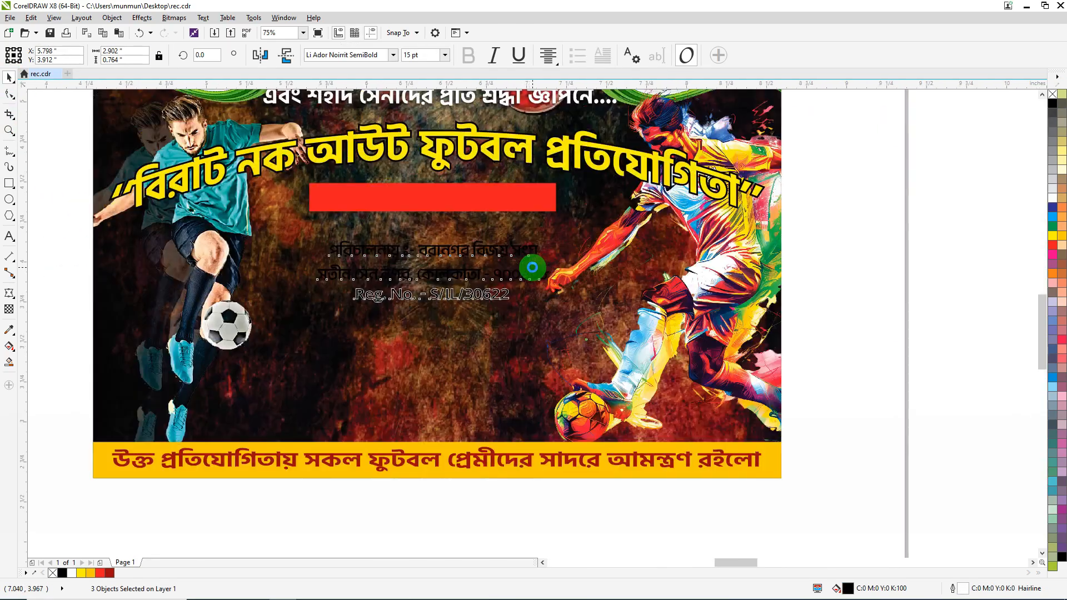
scroll(410, 274, "down", 1)
left_click(387, 301)
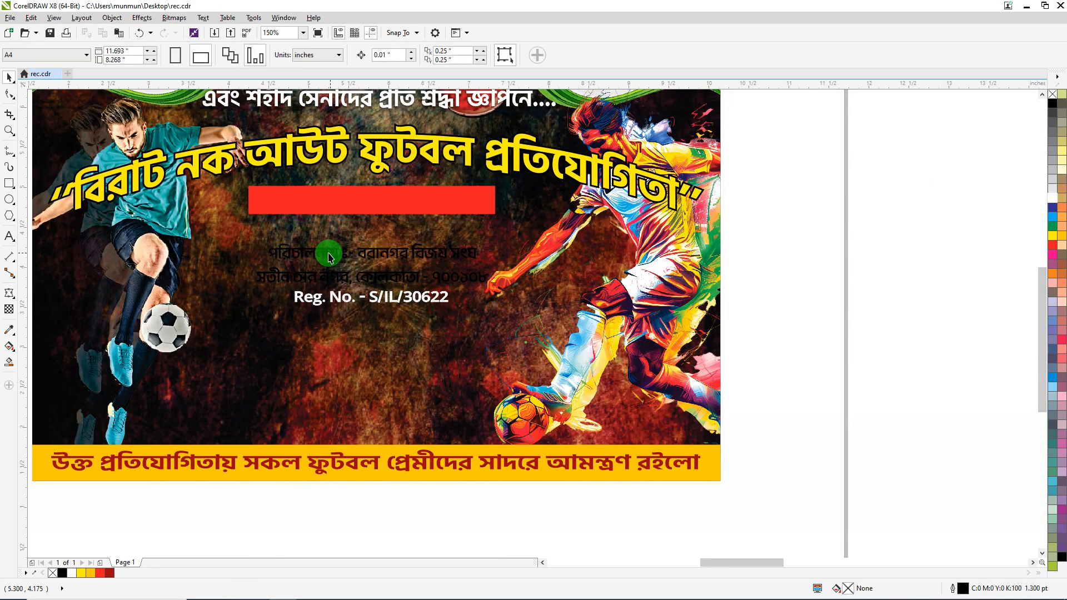
Step: Place the organiser line on the red rectangle, in front with yellow fill, and widen the rectangle to about 3.264 inches
left_click_drag(330, 257, 319, 202)
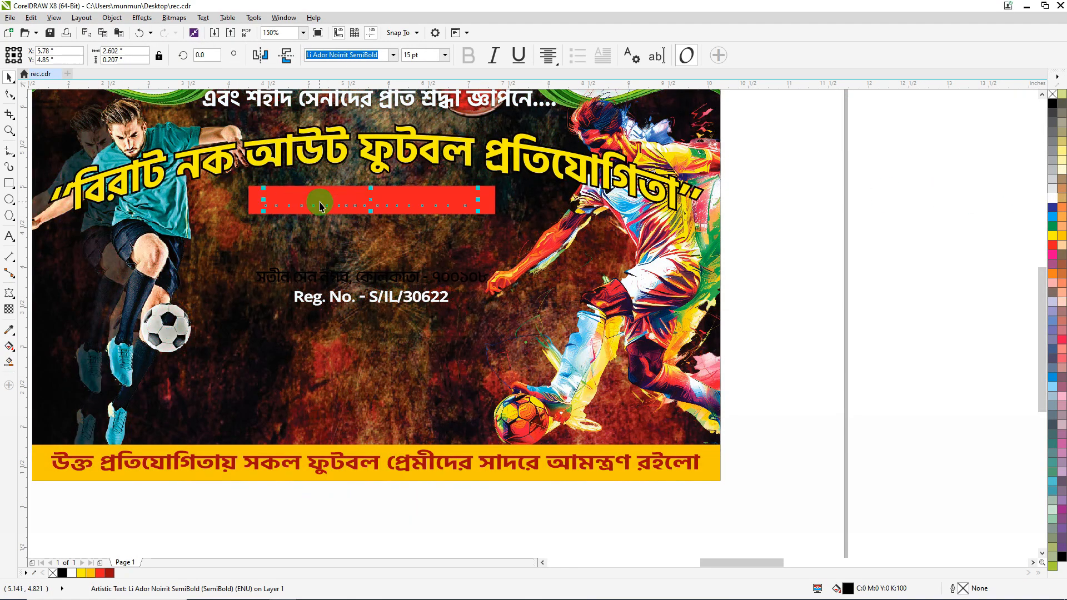
scroll(391, 204, "up", 1)
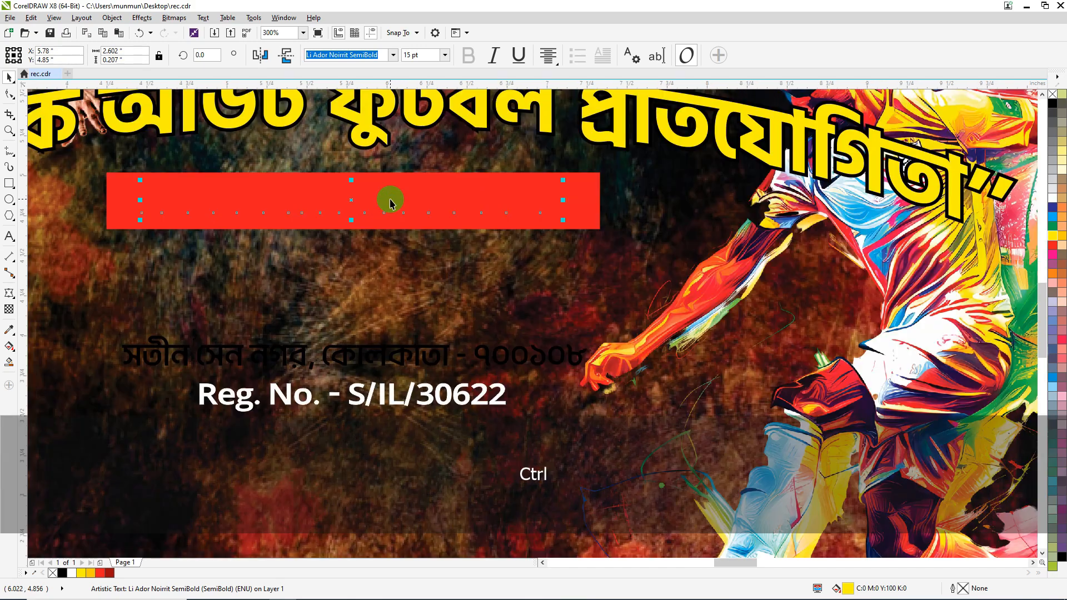
key("ctrl+Home")
left_click(598, 191)
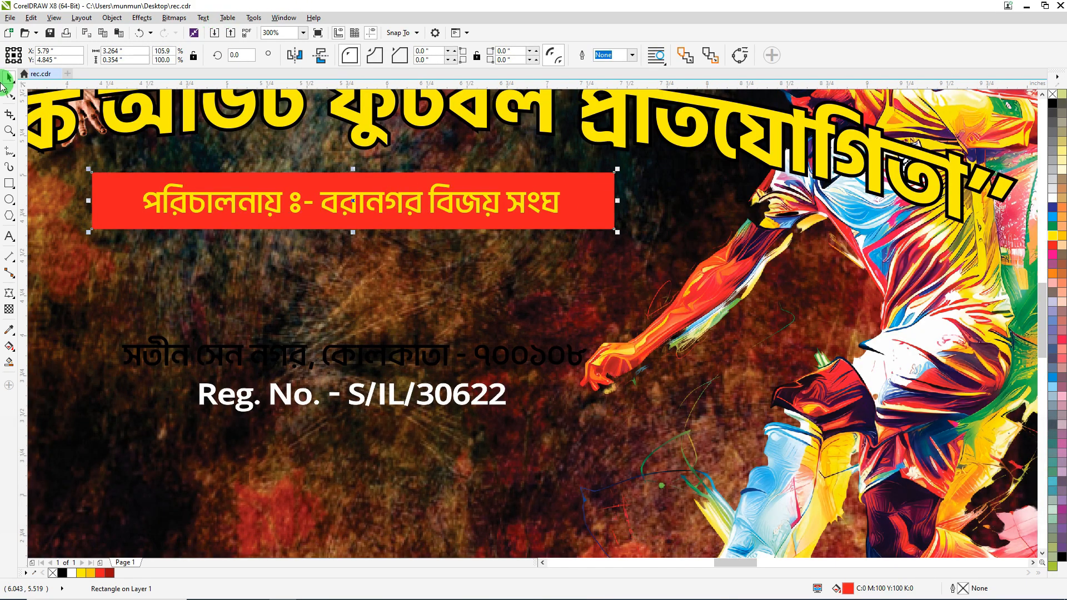
Step: Convert the red rectangle to a 100 dpi CMYK bitmap with transparent background and fade out its right end with gradient transparency
left_click(174, 17)
left_click(189, 31)
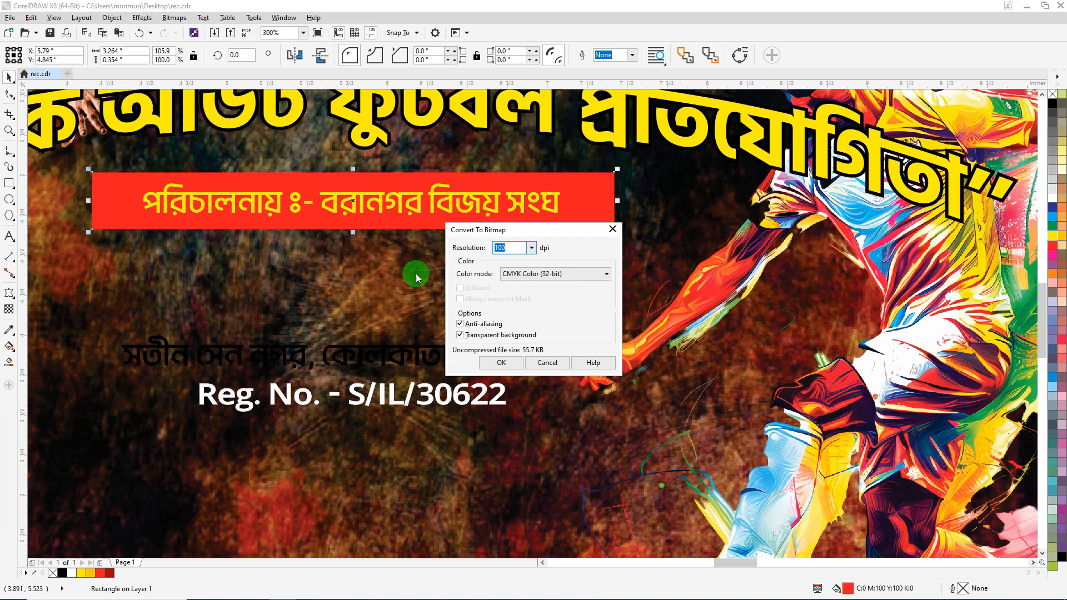
left_click(509, 366)
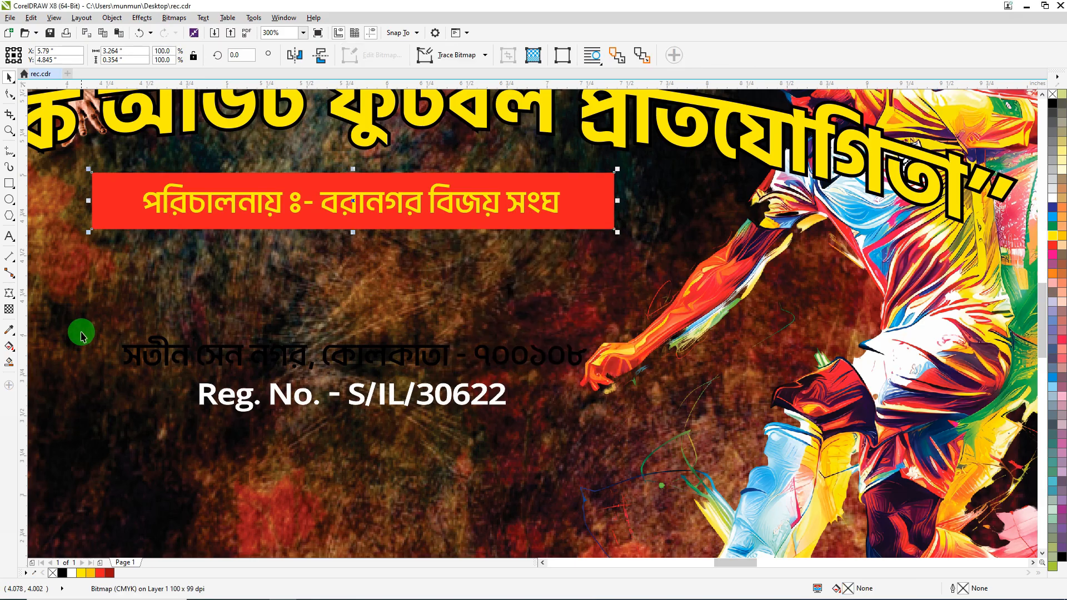
left_click(9, 310)
left_click_drag(603, 200, 602, 198)
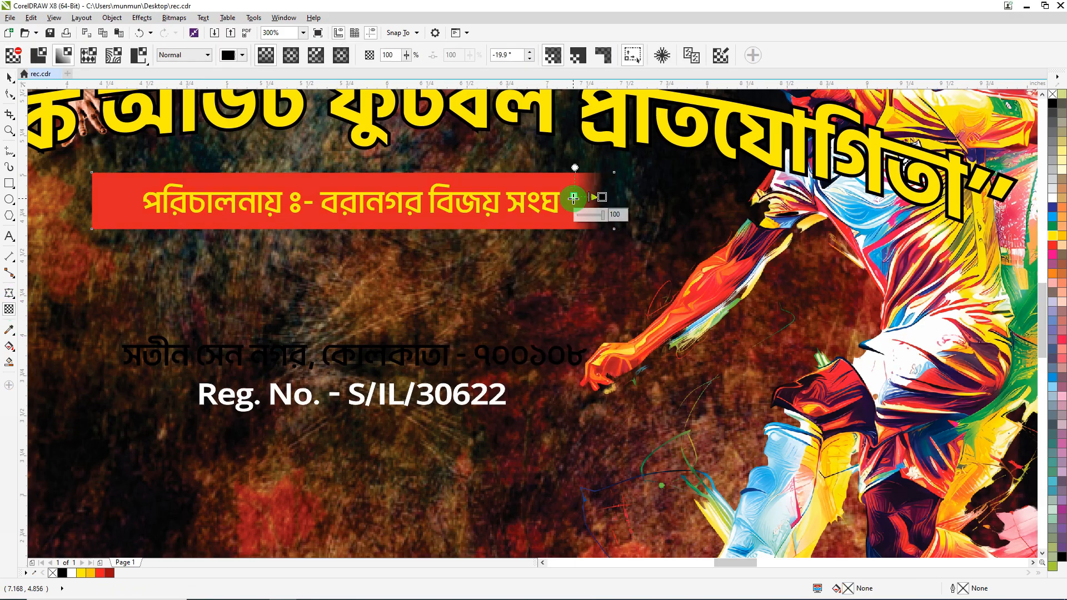
Step: Convert the faded red bar to a 100 dpi CMYK bitmap again, fade out its left end, and widen it slightly from its centre
left_click(174, 17)
left_click(189, 45)
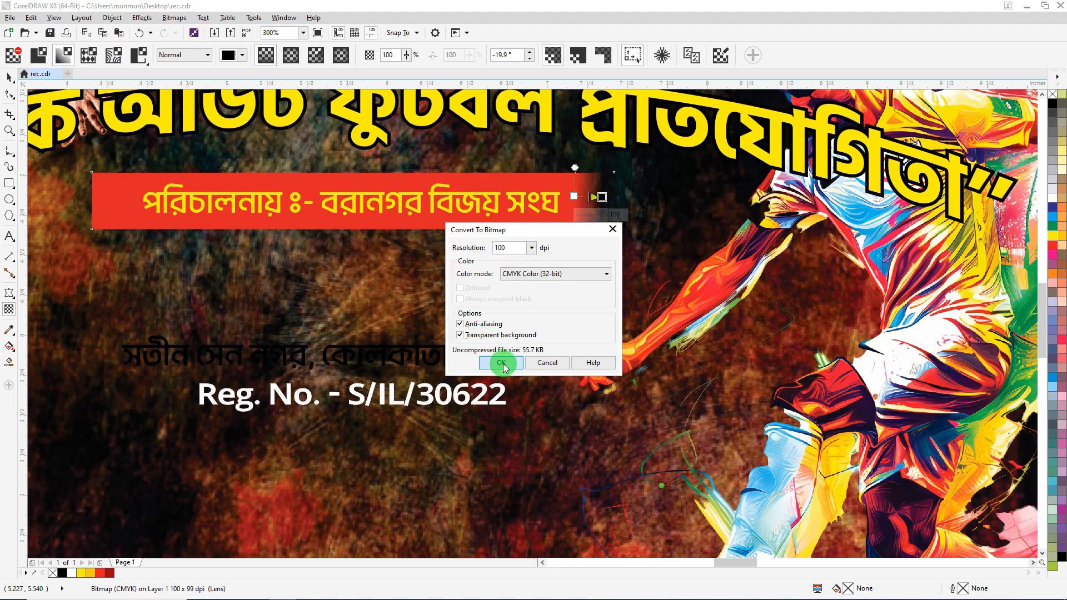
left_click(501, 363)
left_click_drag(119, 203, 93, 202)
left_click(9, 78)
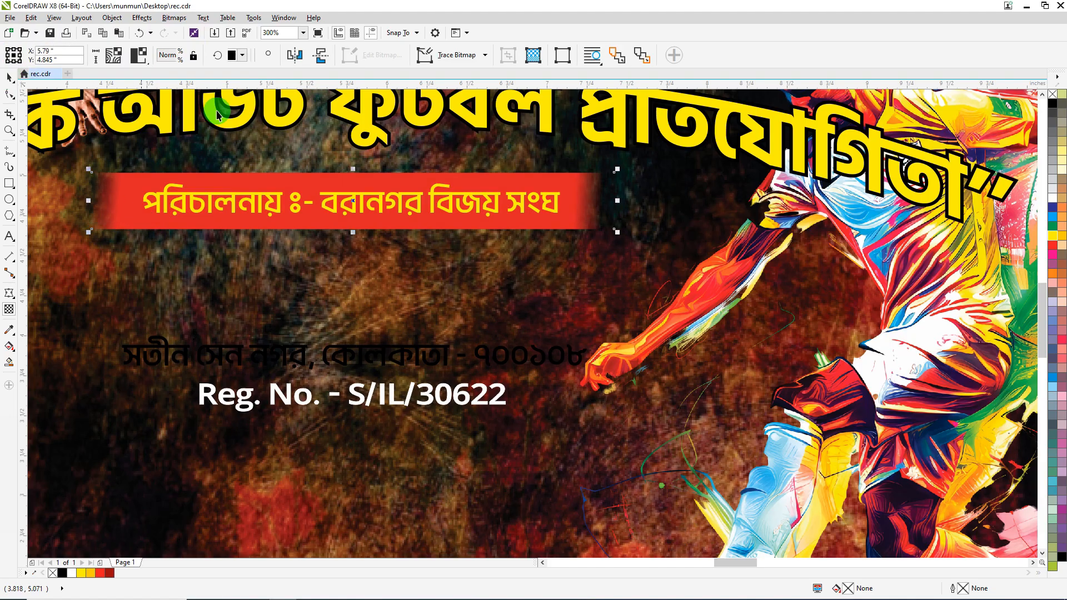
left_click_drag(617, 200, 632, 201, "shift")
Step: Shift the organiser text slightly left on the red bar and stretch it to about 2.741 inches wide
left_click(414, 199)
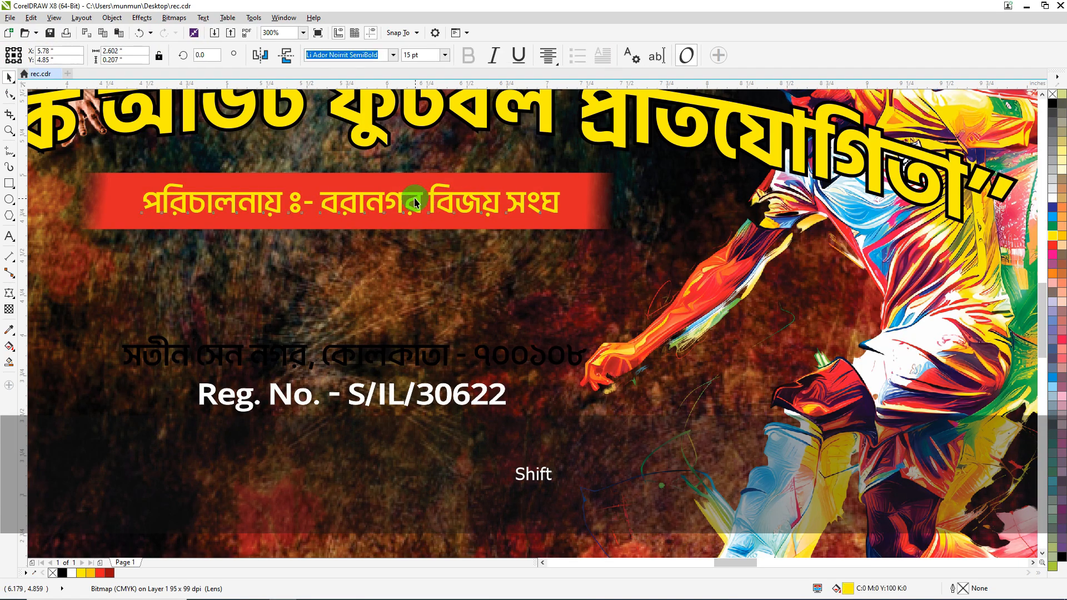
left_click_drag(415, 199, 405, 199)
left_click_drag(553, 202, 564, 203, "shift")
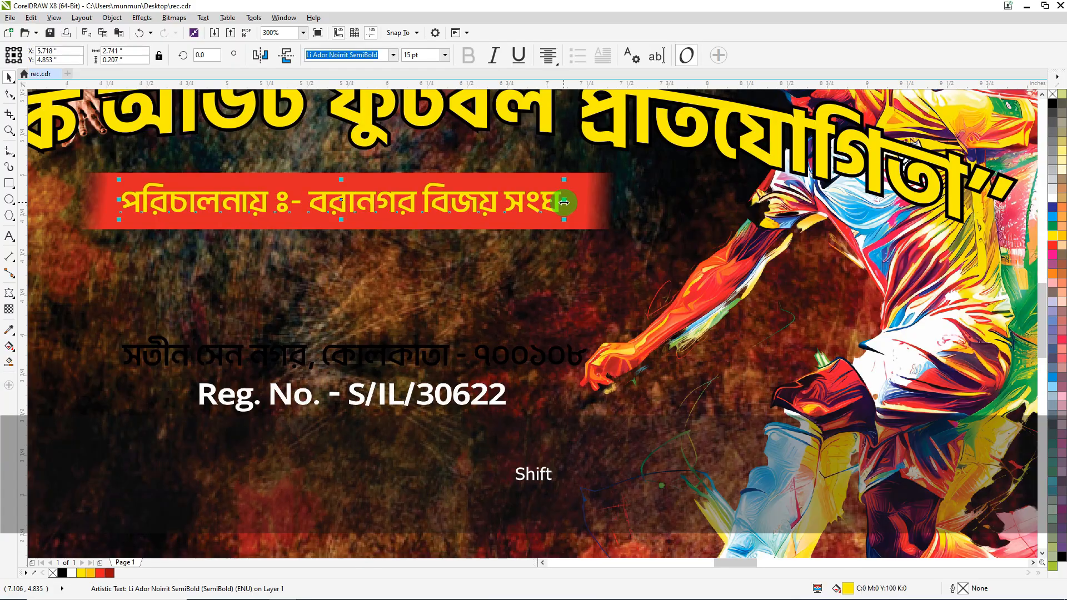
Step: Set the club name in the organiser line to 18 pt, narrow the line to about 2.9 inches and nudge it down
left_click(9, 236)
left_click_drag(310, 200, 560, 202)
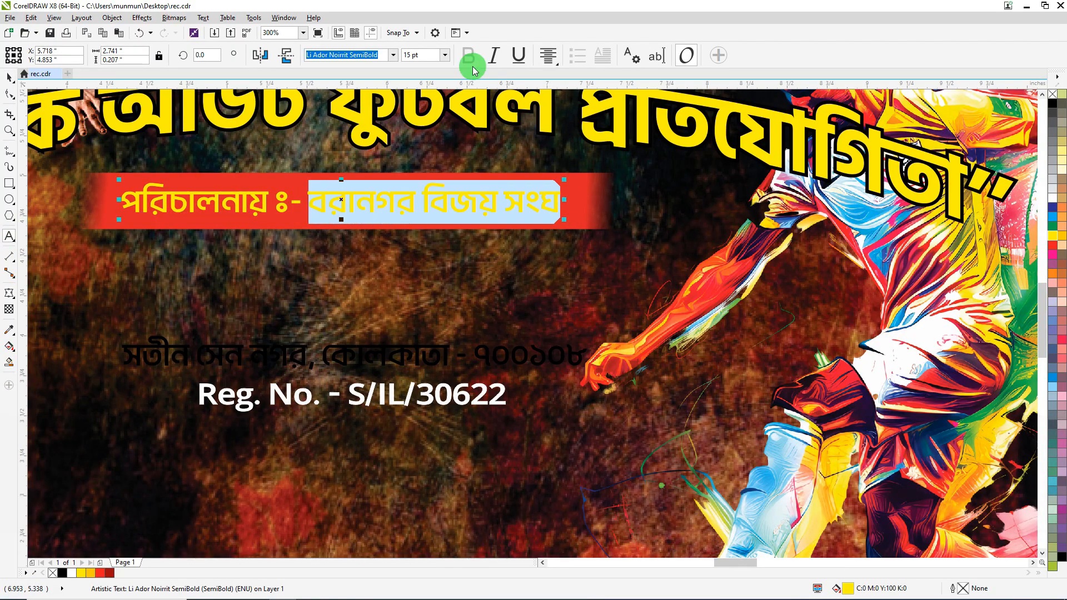
type("18")
key("Return")
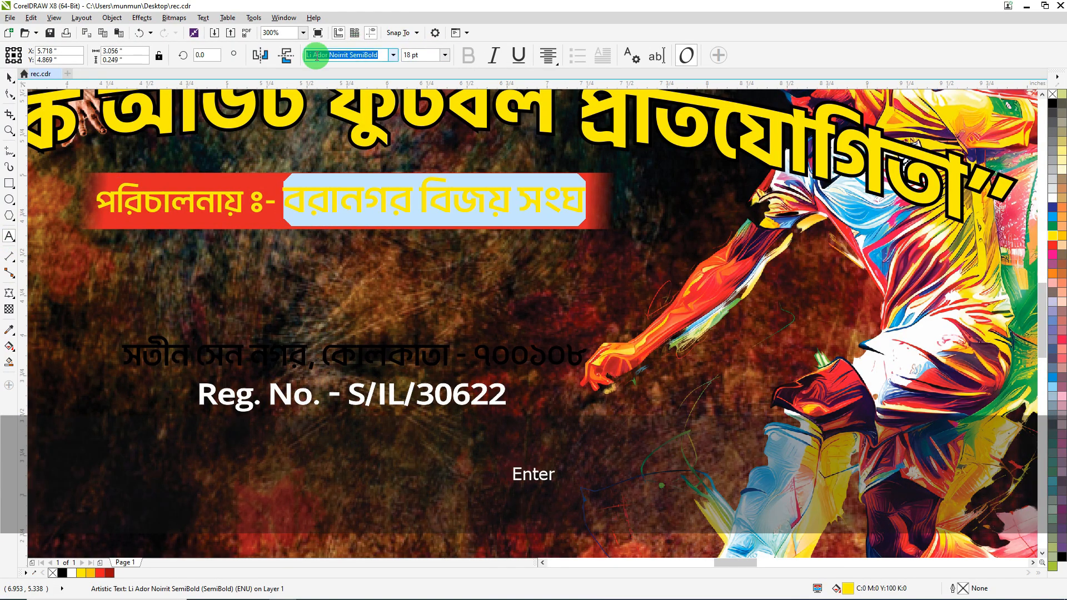
left_click(9, 76)
left_click_drag(590, 198, 577, 197, "shift")
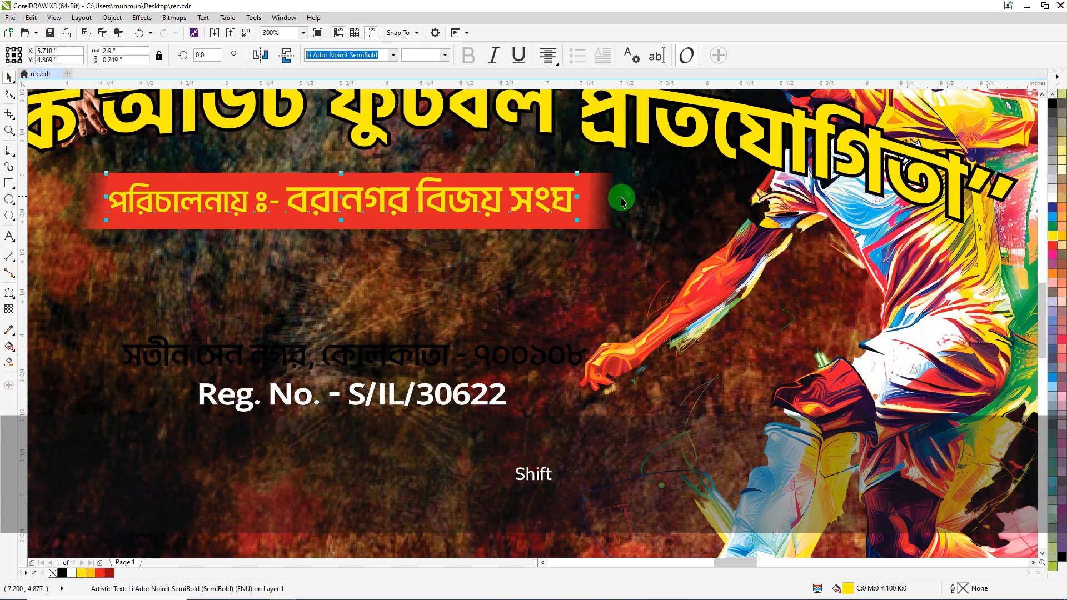
key("Down")
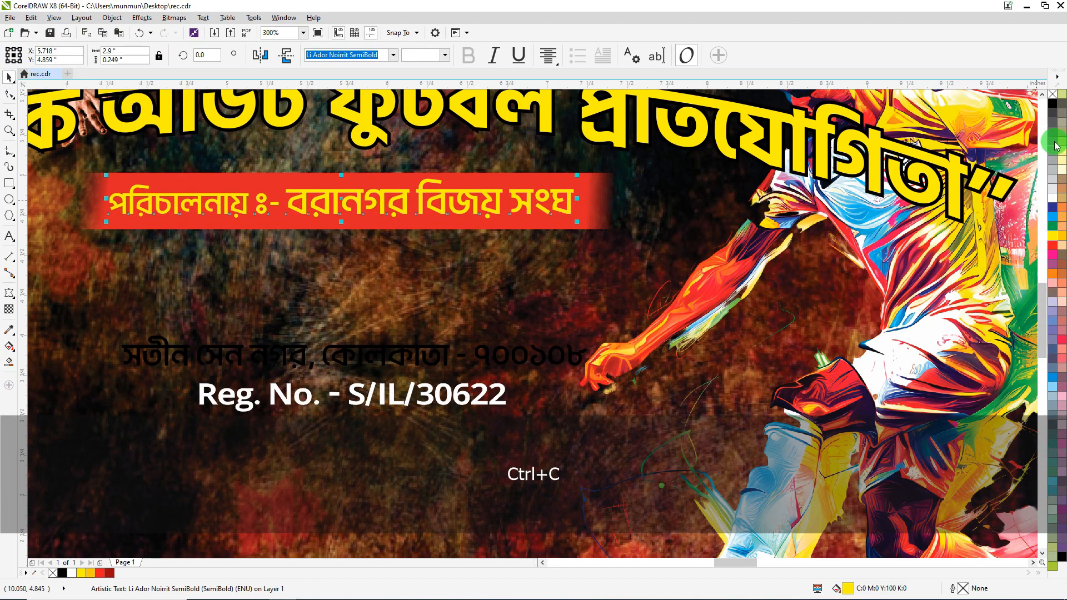
Step: Back the yellow organiser text with a black-filled, black-outlined copy and nudge the red bar with its text slightly up
left_click(1053, 104)
right_click(1052, 104)
key("F12")
key("Tab")
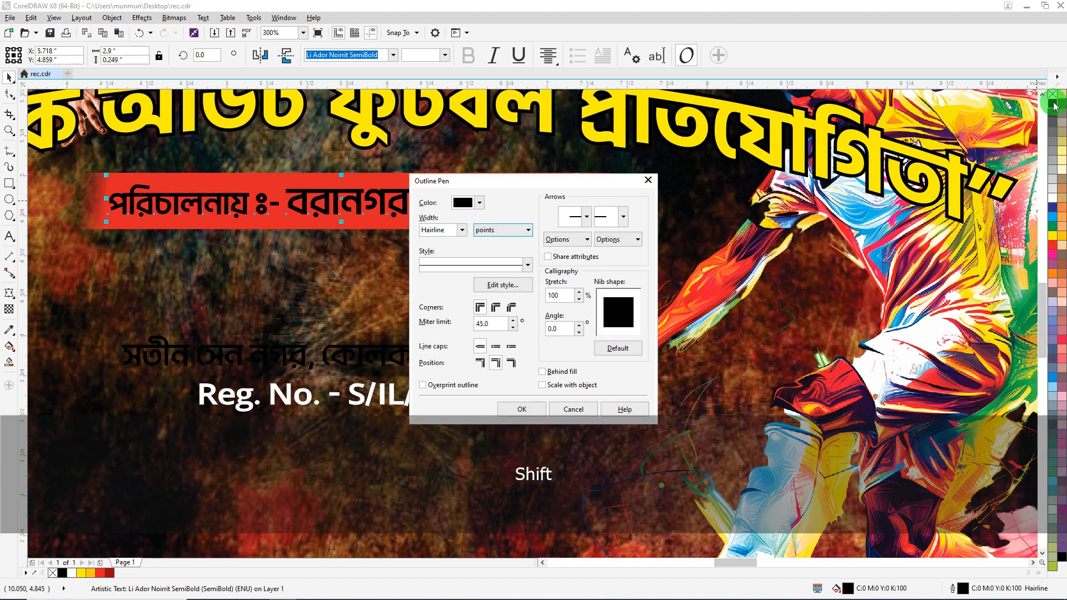
key("Return")
key("ctrl+v")
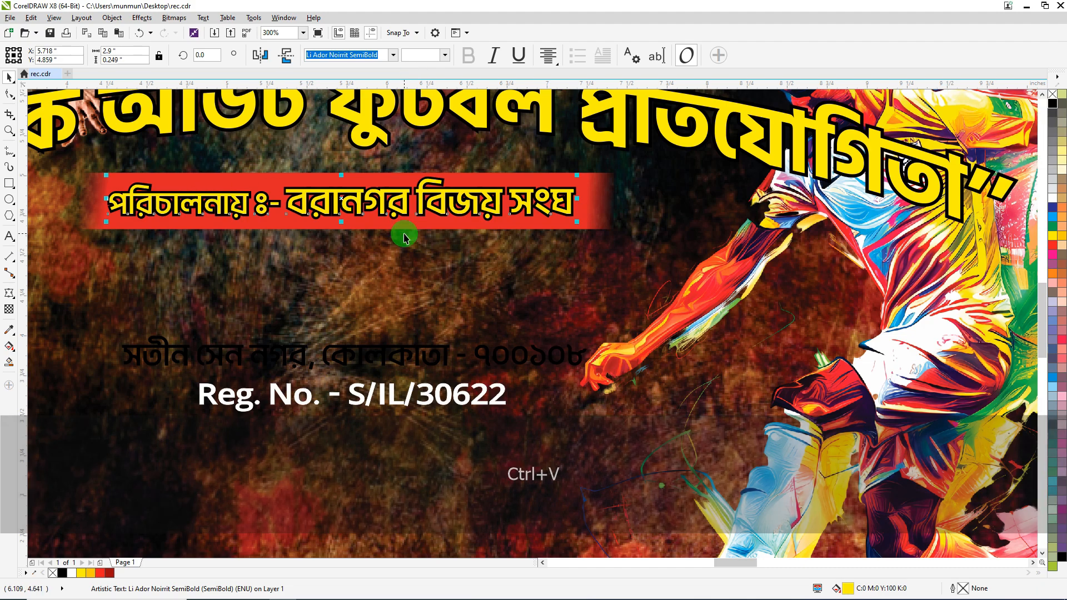
scroll(404, 238, "down", 1)
left_click(827, 199)
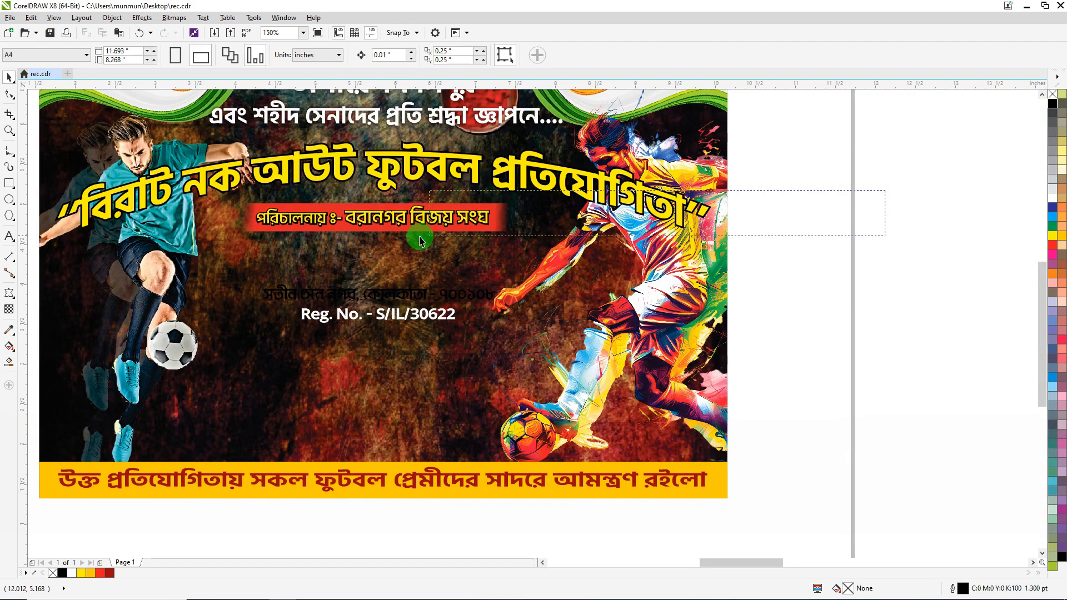
left_click_drag(419, 240, 189, 253)
Step: Fill the address line white and move it and the registration line up directly beneath the red organiser bar
left_click_drag(389, 293, 388, 243)
left_click(1051, 200)
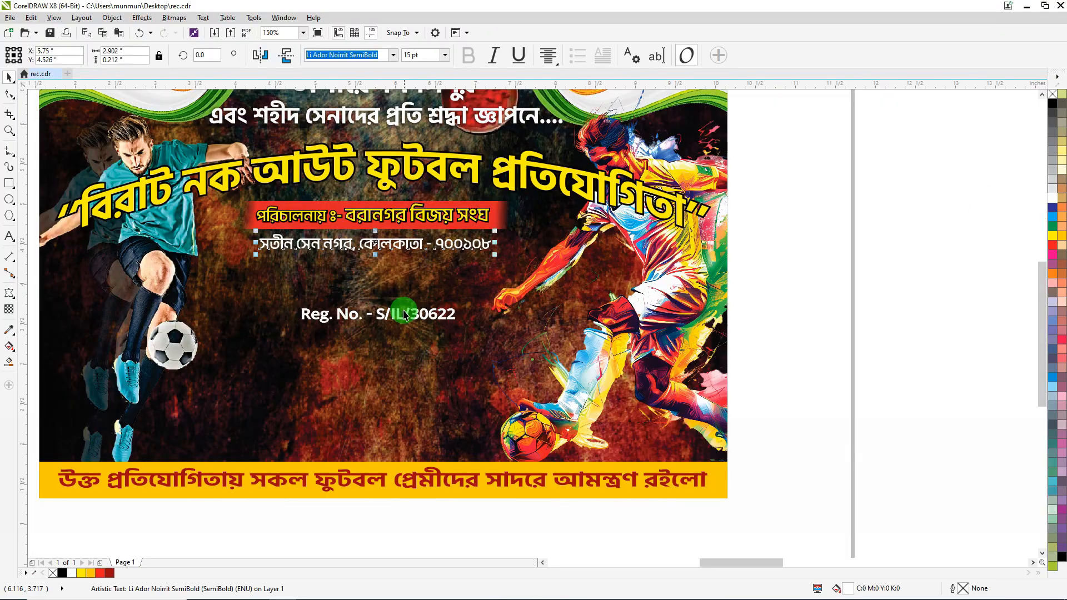
left_click_drag(392, 310, 388, 259)
Step: Enlarge the address line from its centre to about 17.933 pt, fill it yellow and nudge it up slightly
left_click(352, 245)
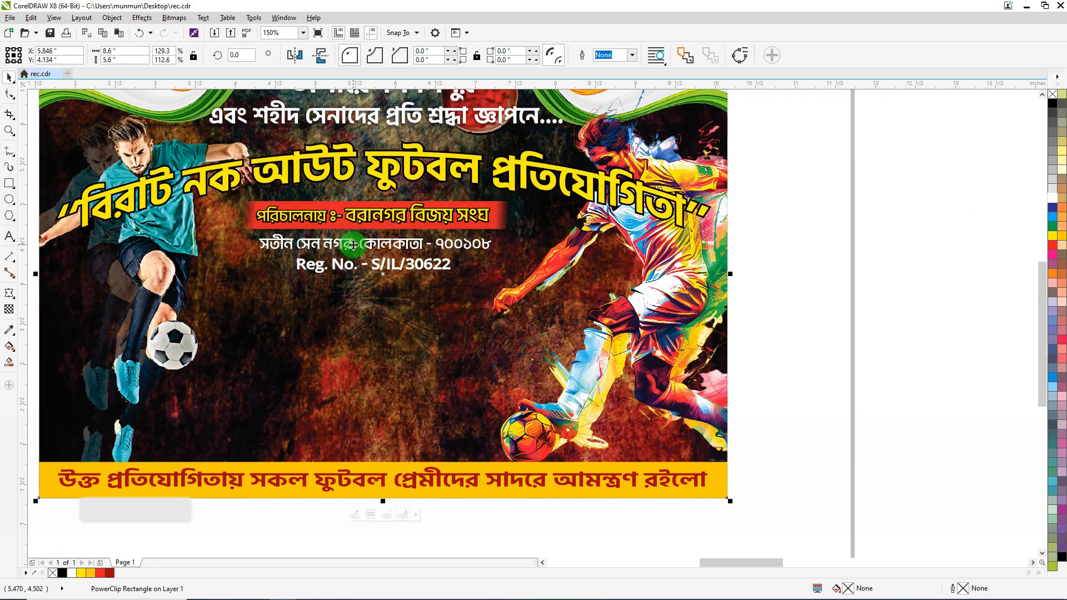
left_click(345, 245)
left_click(418, 244)
scroll(424, 244, "up", 1)
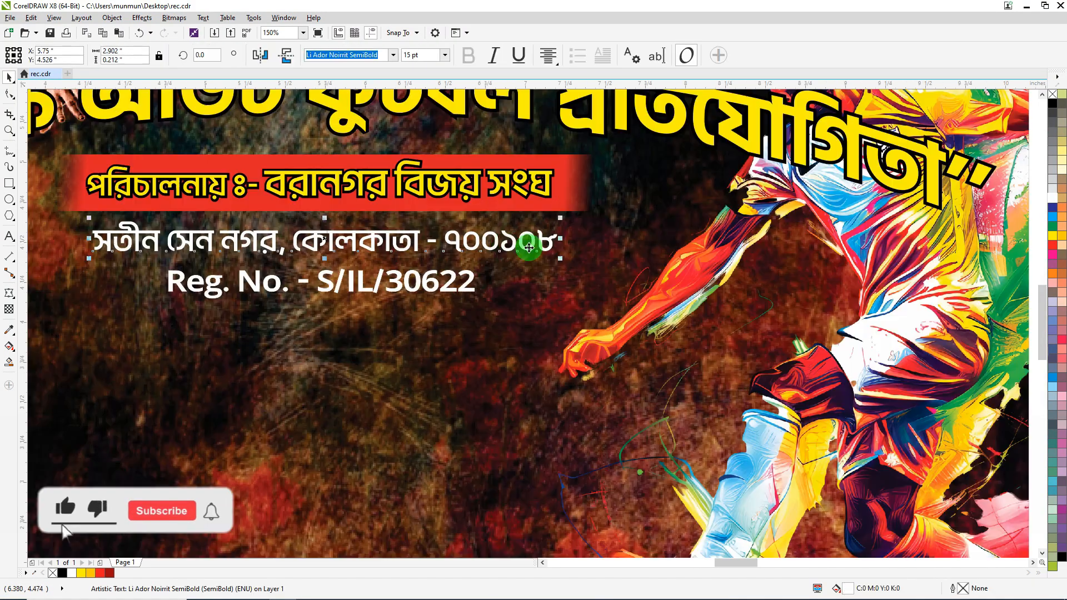
left_click_drag(562, 261, 608, 275)
left_click(1052, 236)
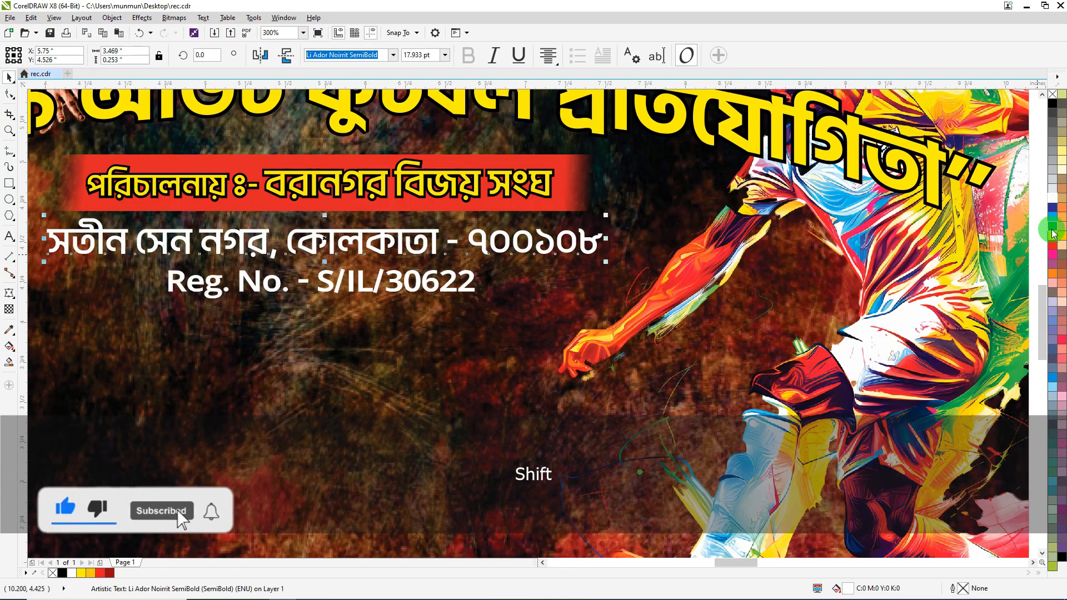
key("Up")
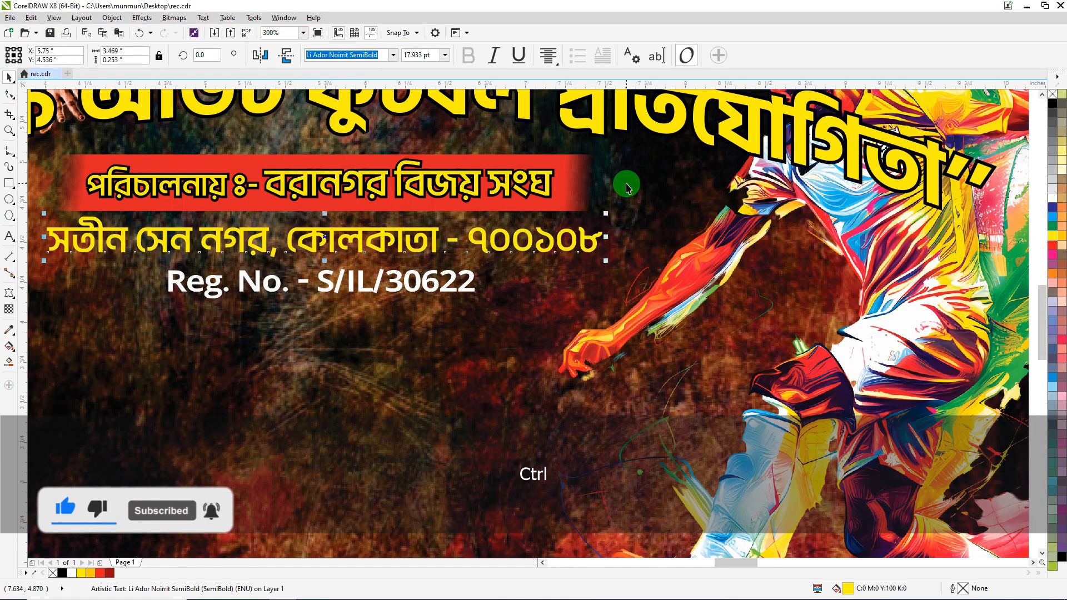
Step: Back the yellow address line with a copy in black fill and a 2-point black outline
key("ctrl+c")
left_click(1051, 104)
right_click(1053, 106)
key("F12")
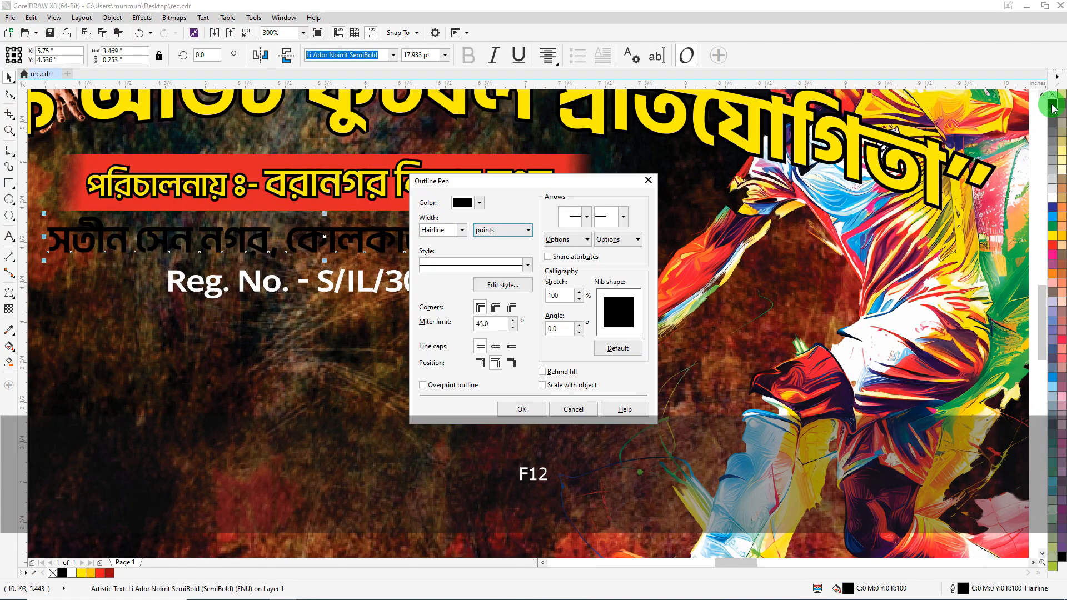
type("2")
key("Return")
key("ctrl+v")
Step: Enlarge the red organiser bar together with its text and centre it horizontally with the address and registration lines
scroll(522, 332, "down", 2)
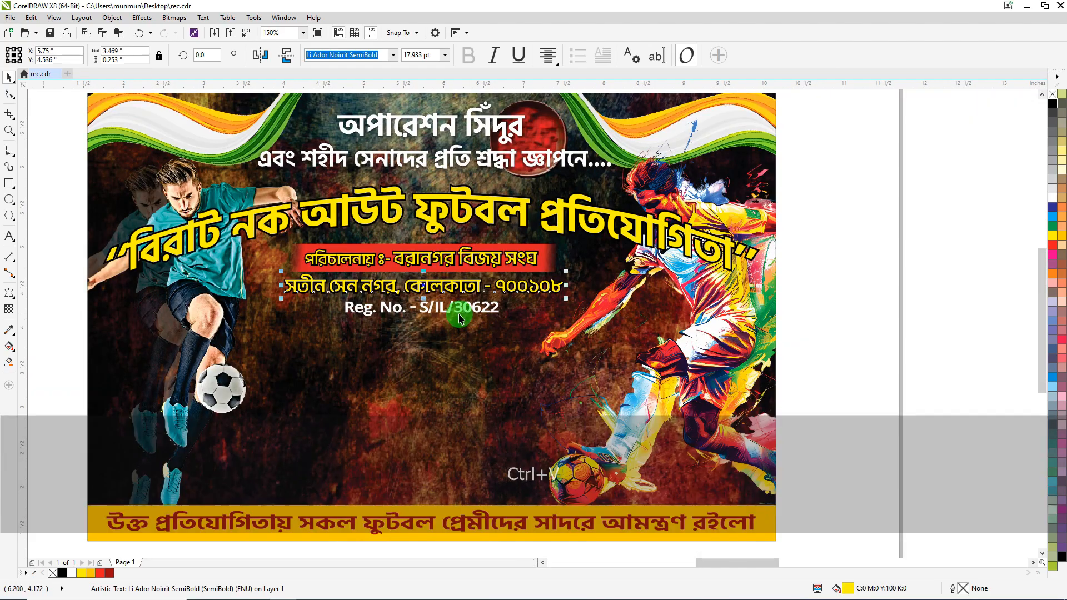
left_click(432, 309)
left_click_drag(915, 200, 392, 280)
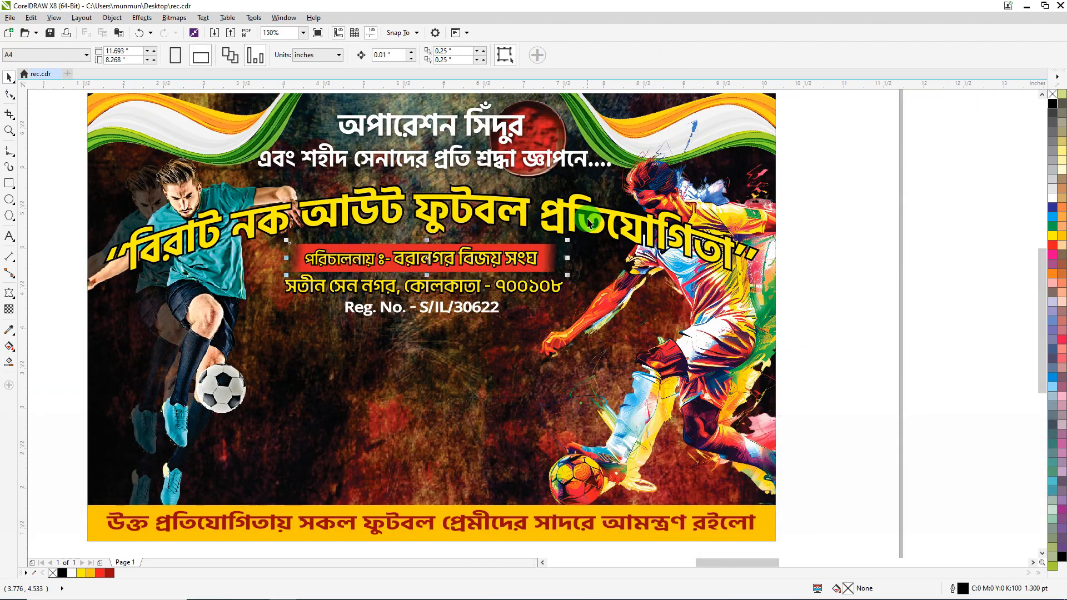
left_click(589, 239, "shift")
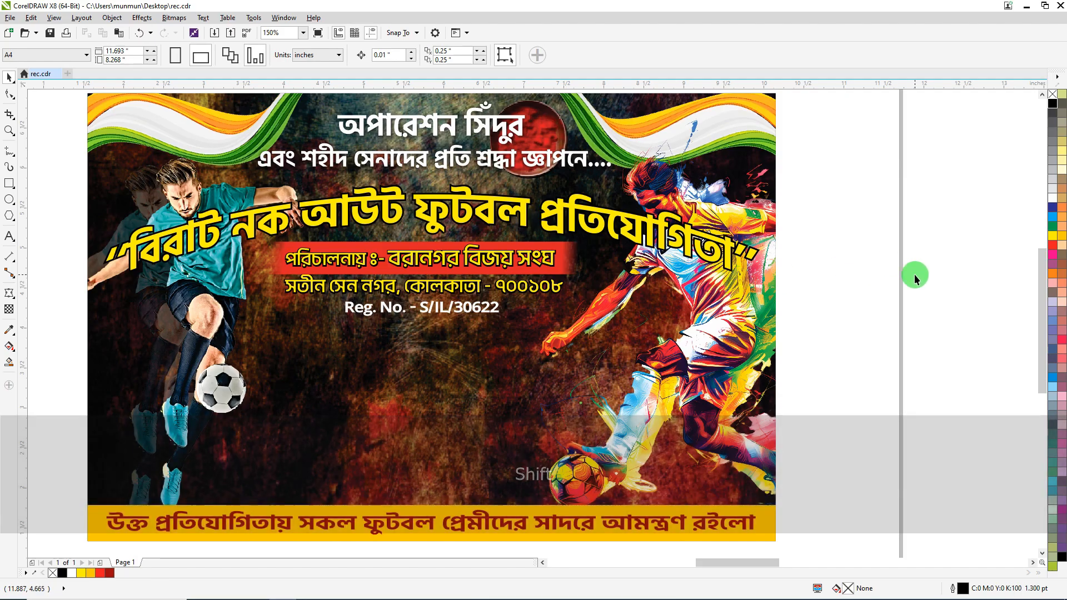
left_click_drag(915, 274, 281, 349)
left_click(886, 212)
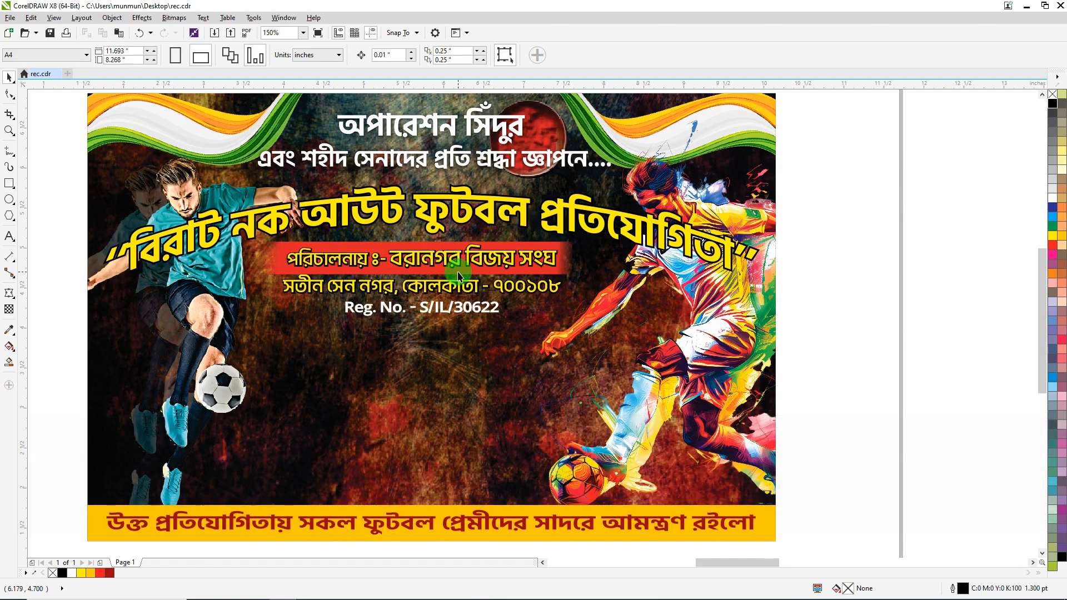
Step: Move the red brush-stroke shape from beside the page to just below the banner
scroll(458, 275, "down", 2)
scroll(733, 250, "down", 4)
scroll(503, 287, "up", 2)
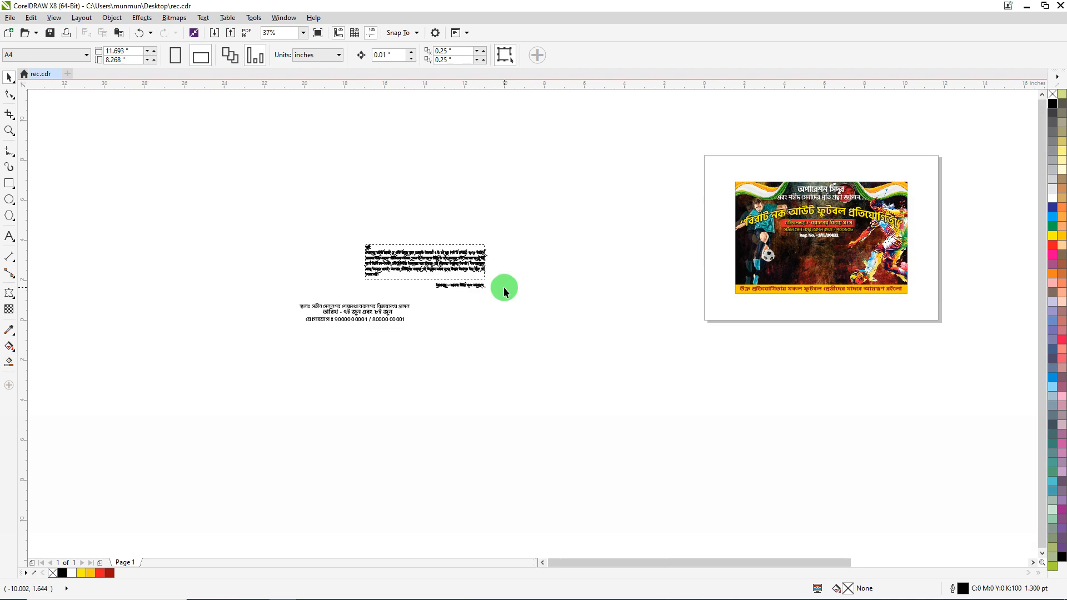
scroll(386, 280, "down", 2)
left_click_drag(1019, 341, 614, 316)
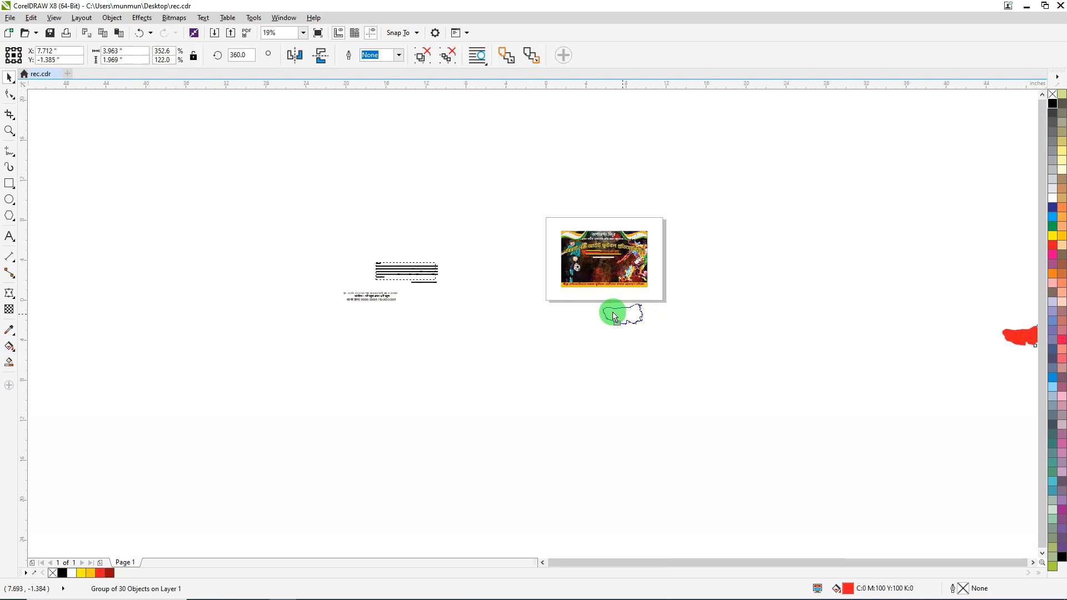
scroll(633, 280, "up", 2)
scroll(631, 281, "up", 4)
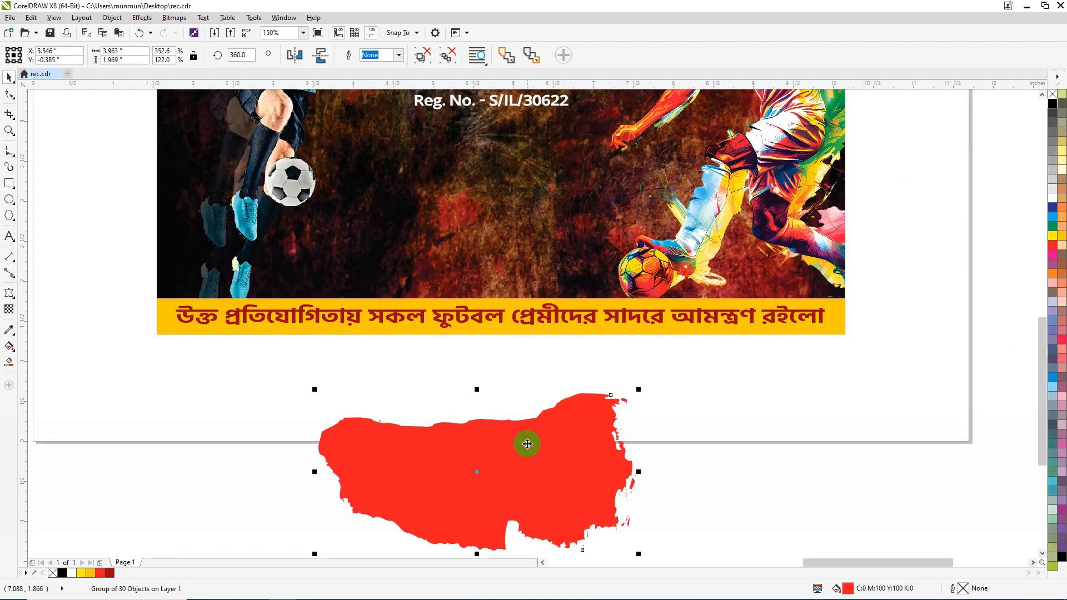
Step: PowerClip the red brush-stroke shape inside the banner frame and position it at the lower middle while editing the frame's contents
right_click(586, 323)
left_click(569, 116)
left_click(429, 181)
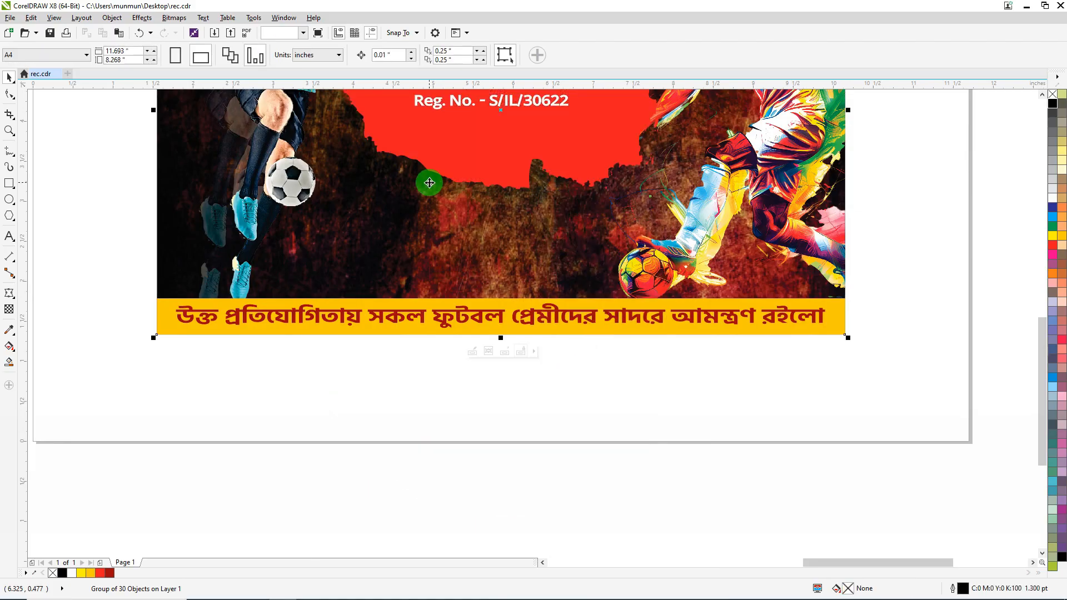
left_click(503, 156, "ctrl")
left_click_drag(505, 157, 486, 310)
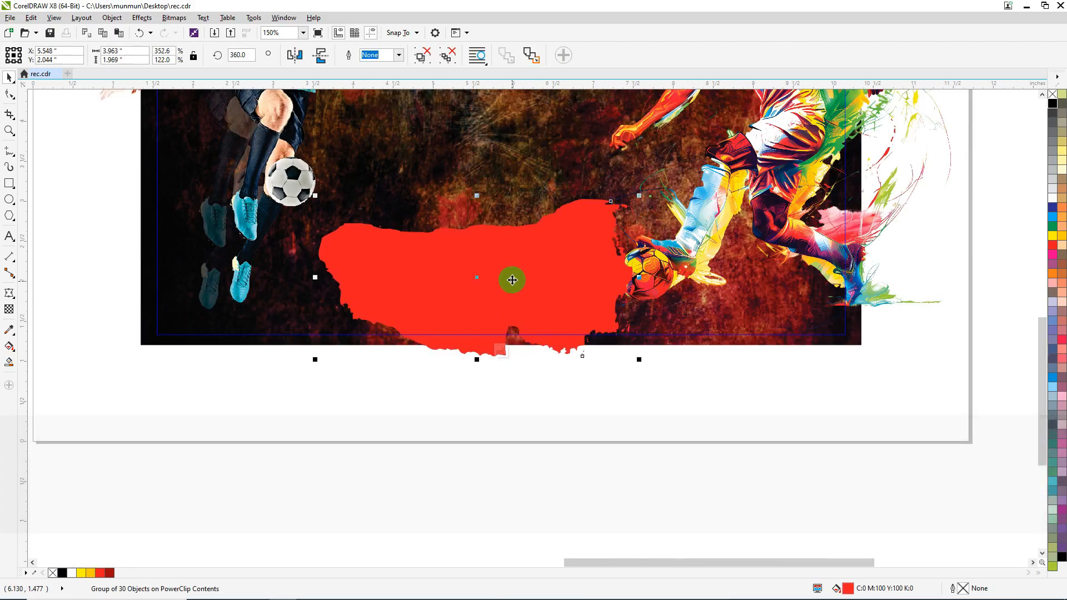
Step: Send the red shape to the back of the layer, send the textured background behind it, and finish editing the frame
right_click(511, 278)
mouse_move(550, 478)
left_click(678, 512)
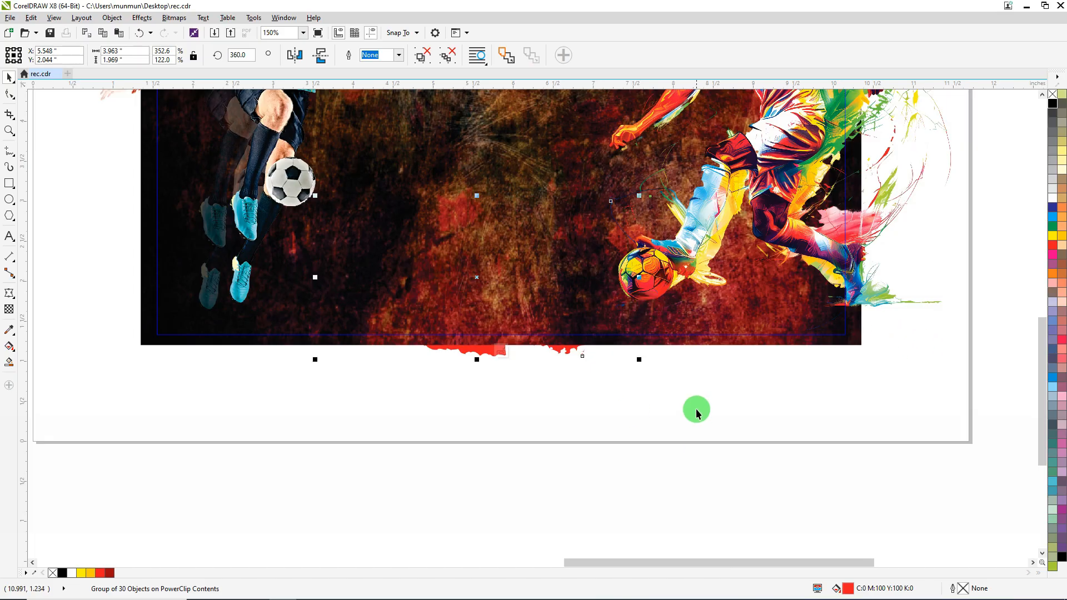
left_click(427, 258)
right_click(427, 259)
mouse_move(457, 481)
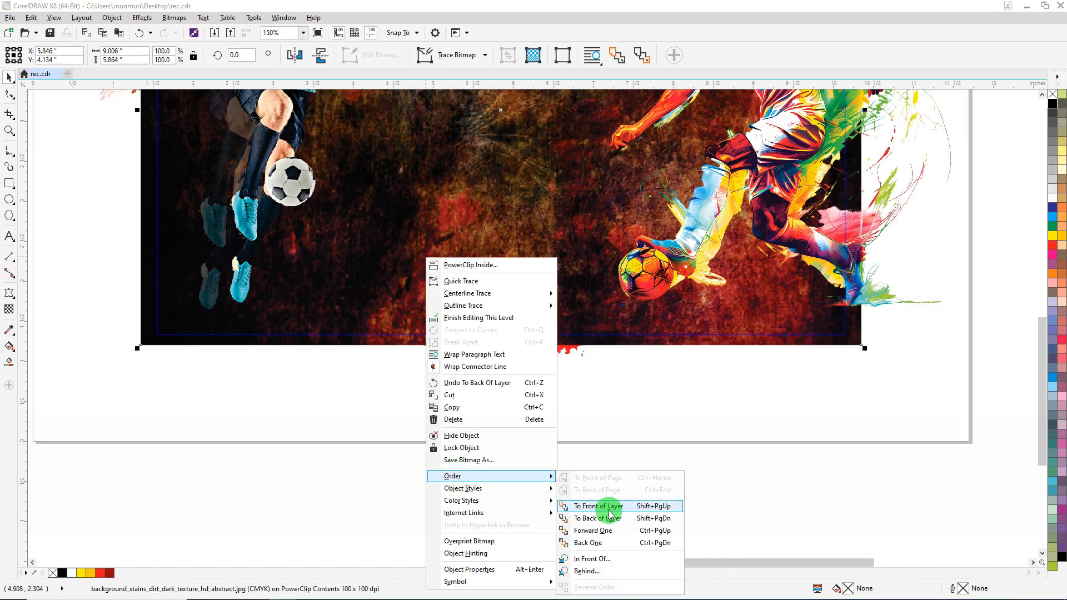
left_click(604, 518)
left_click(683, 423, "ctrl")
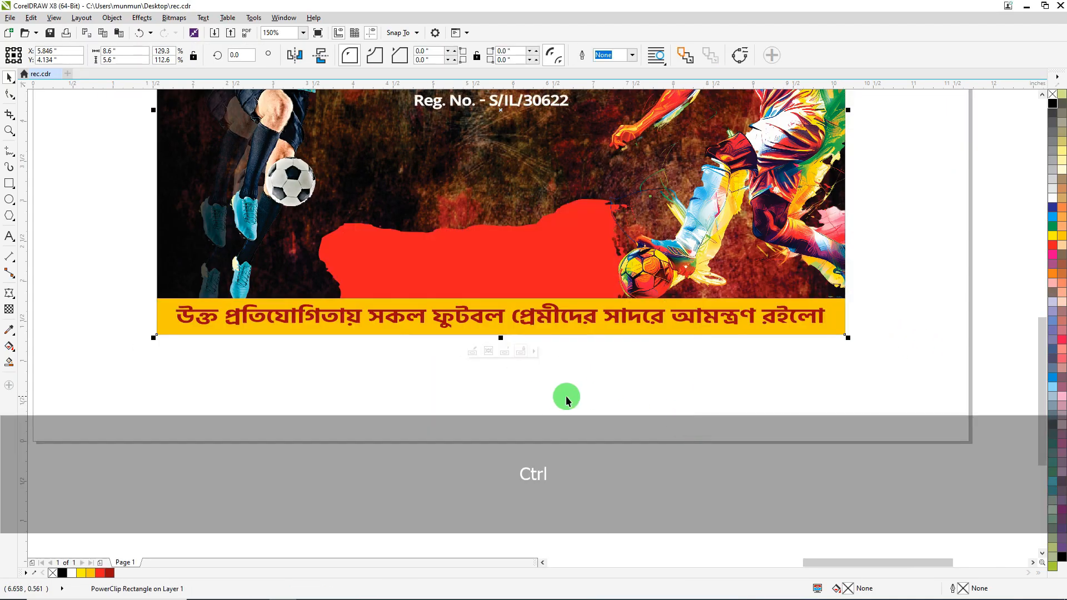
Step: Move the venue, date and contact lines from beside the page onto the red brush shape and centre them horizontally on the banner
scroll(566, 395, "down", 2)
scroll(566, 392, "down", 4)
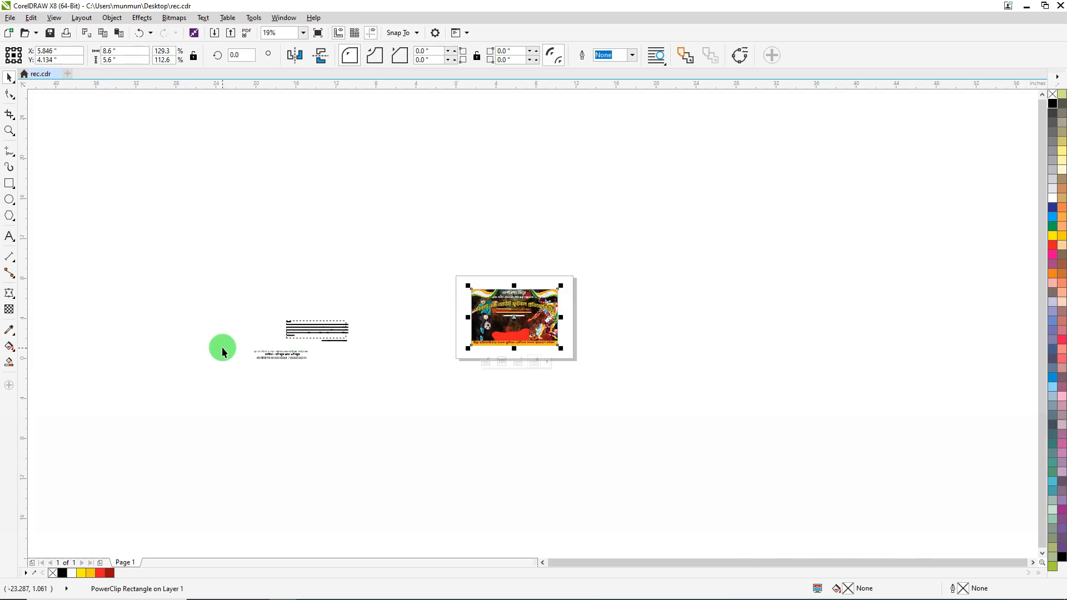
left_click_drag(300, 365, 484, 358)
scroll(524, 348, "up", 2)
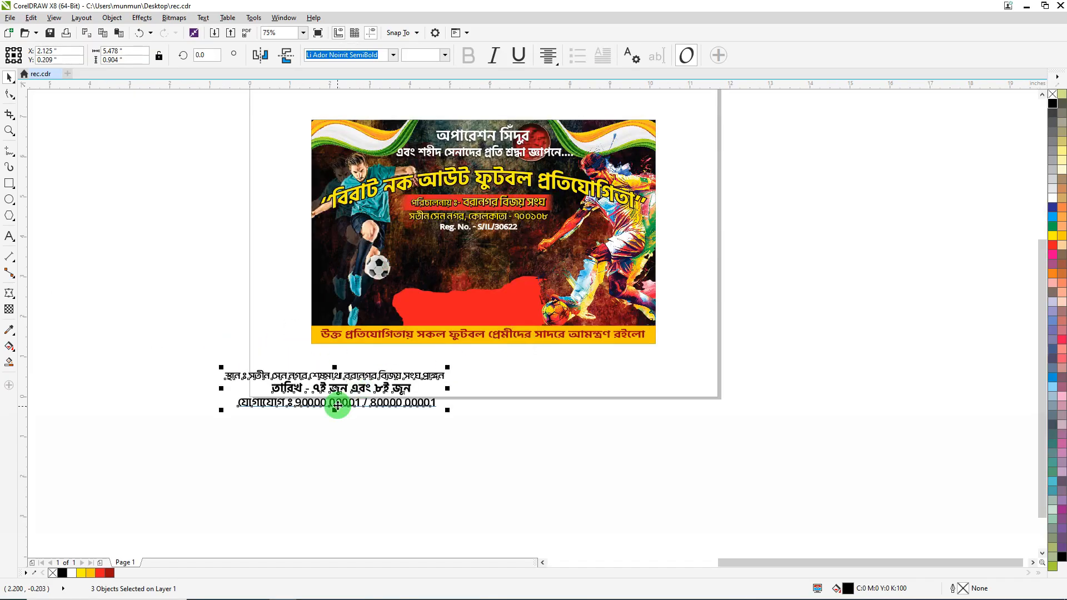
left_click_drag(337, 406, 481, 309)
scroll(482, 309, "up", 4)
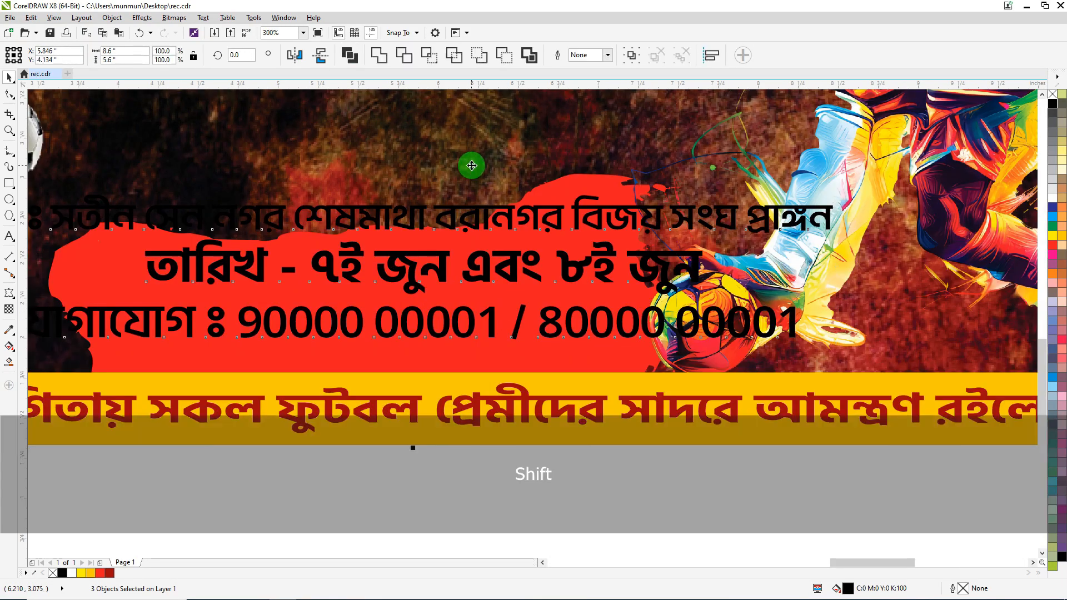
scroll(415, 382, "down", 2)
left_click(545, 464)
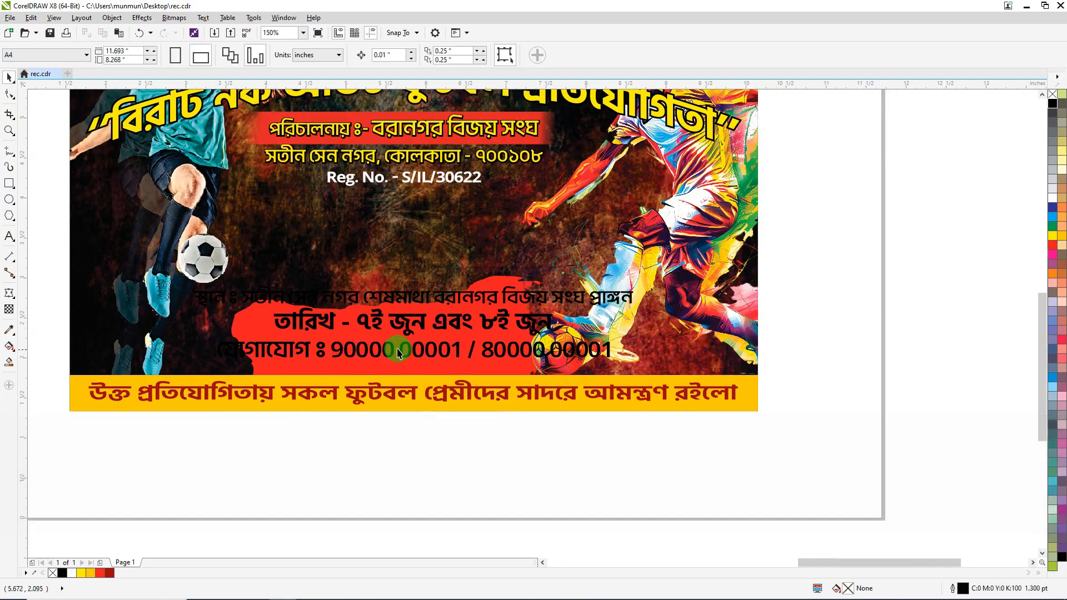
Step: Colour the venue and contact lines yellow and the date line between them white
left_click(398, 353)
left_click(367, 299, "shift")
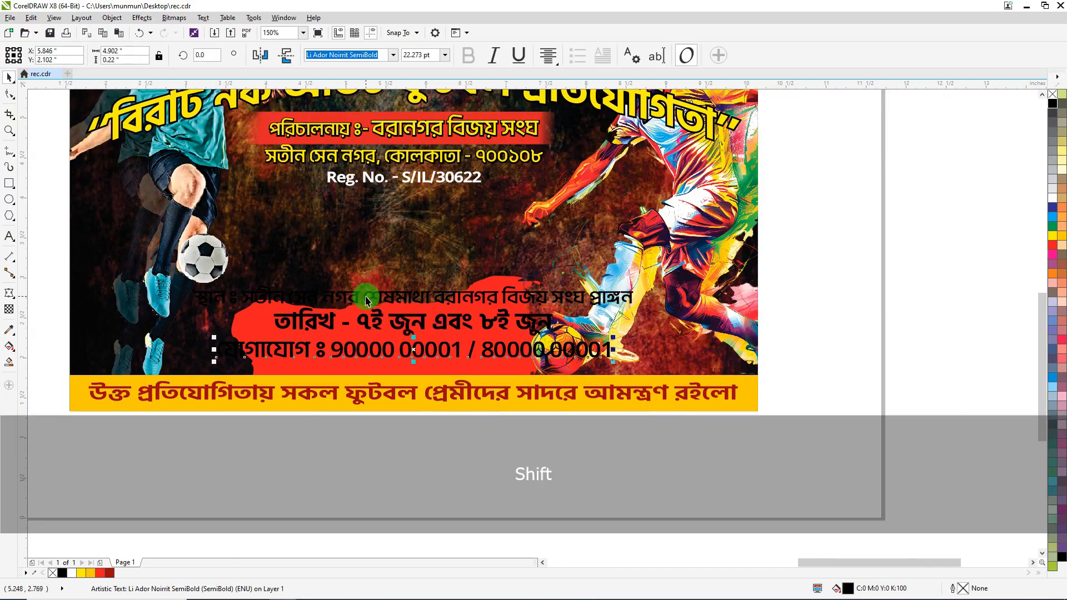
left_click(1052, 233)
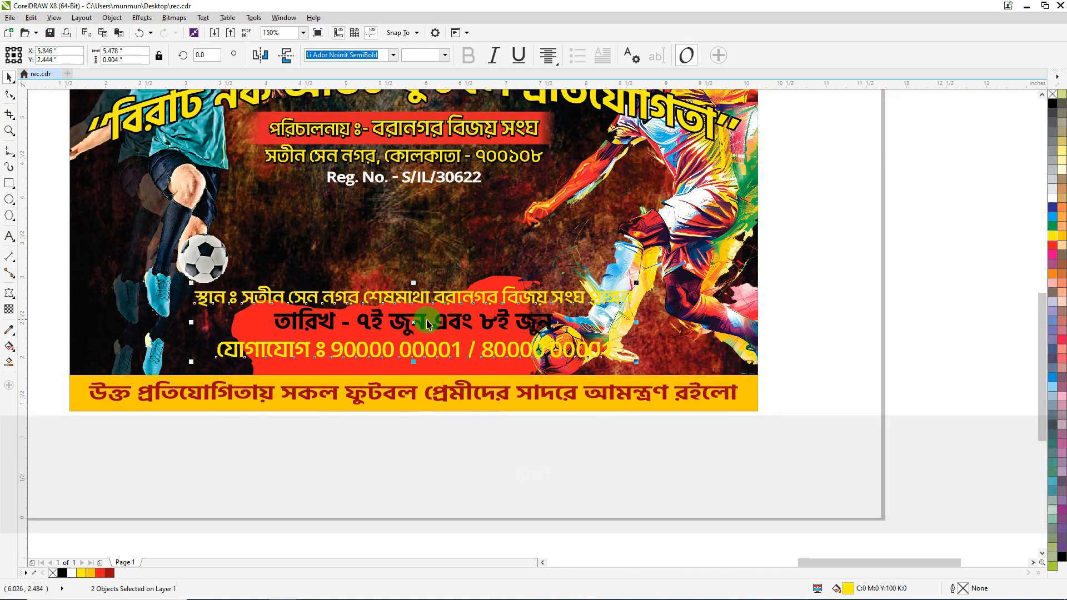
left_click(423, 320)
left_click(1049, 207)
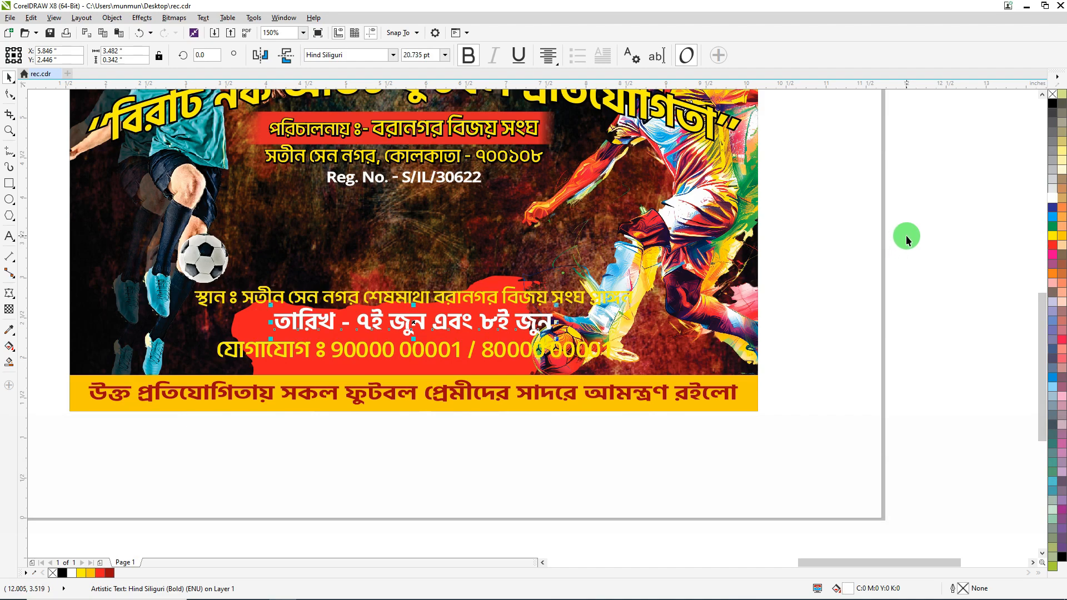
Step: Nudge the venue, date and contact lines slightly down, closer to the yellow invitation strip
left_click_drag(906, 235, 191, 361)
key("Down")
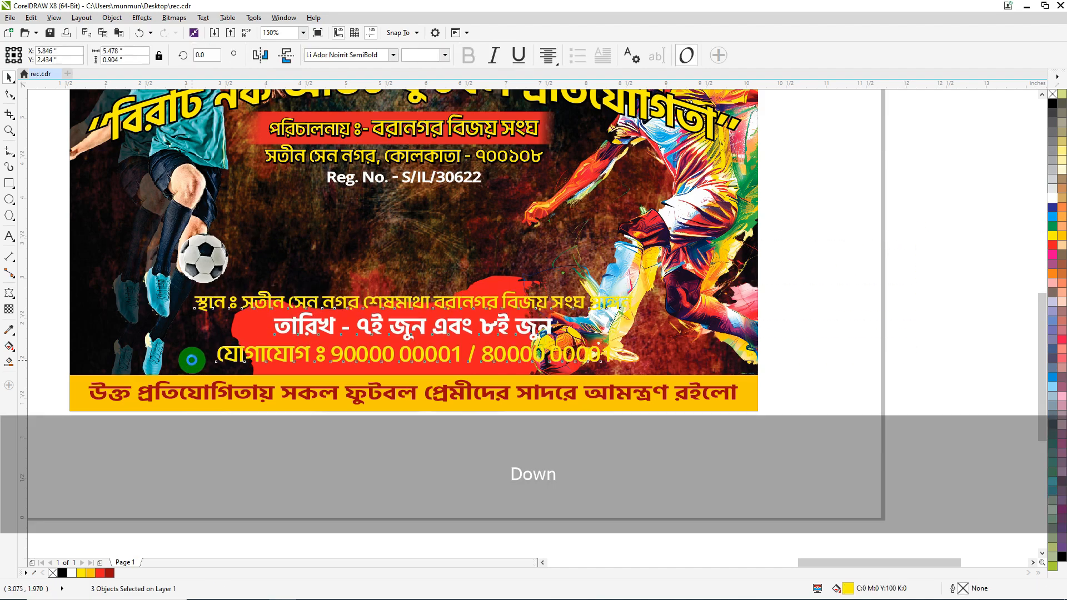
key("Down")
Step: Back the venue, date and contact lines with a black-filled, black-outlined copy beneath the coloured text
left_click(1053, 105)
right_click(1053, 105)
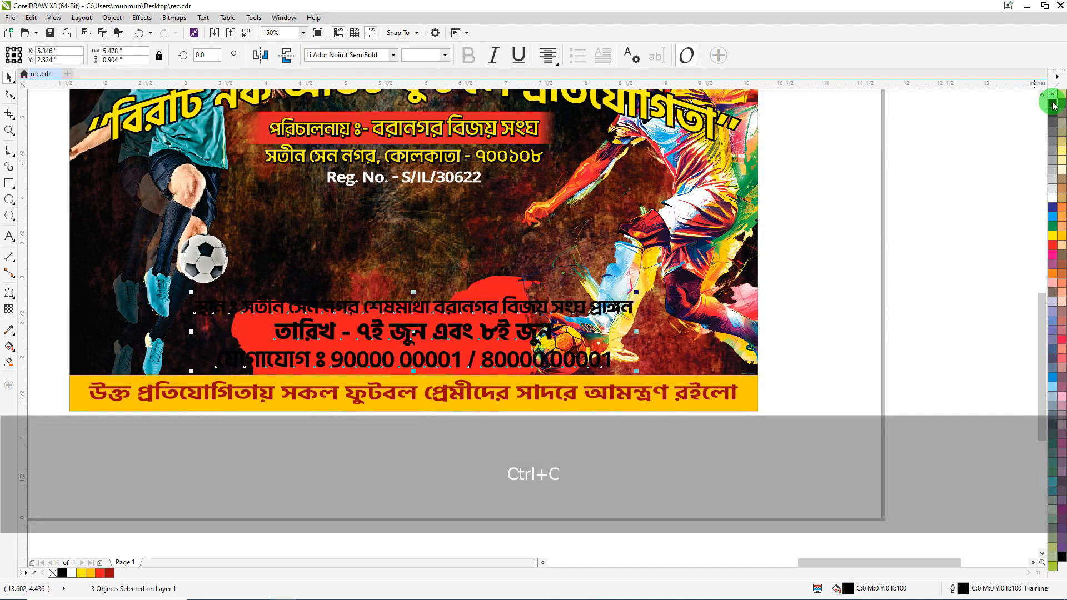
key("F12")
key("Return")
key("ctrl+v")
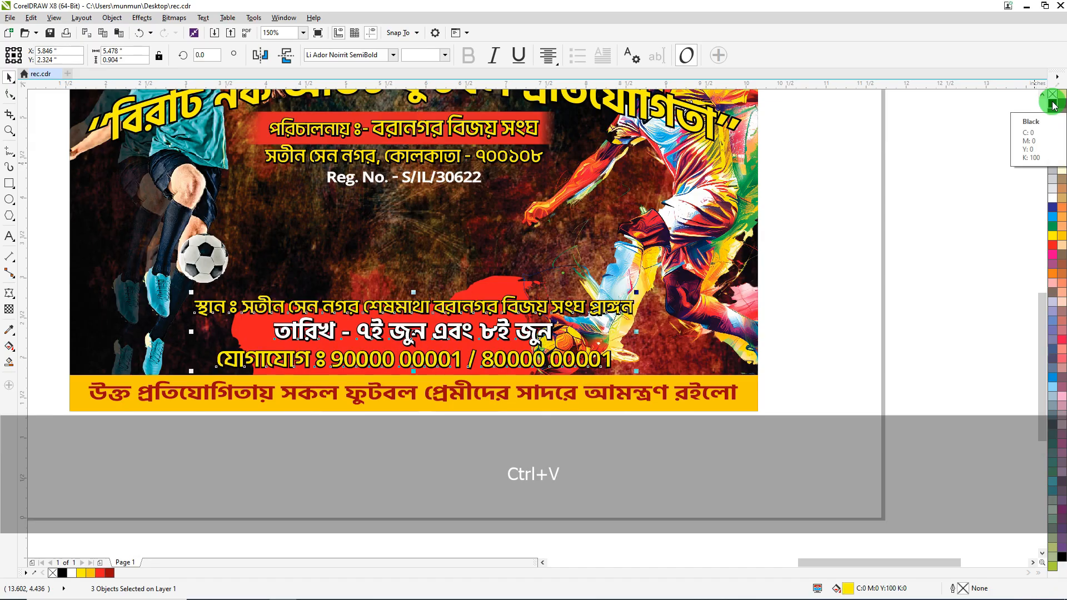
left_click(944, 267)
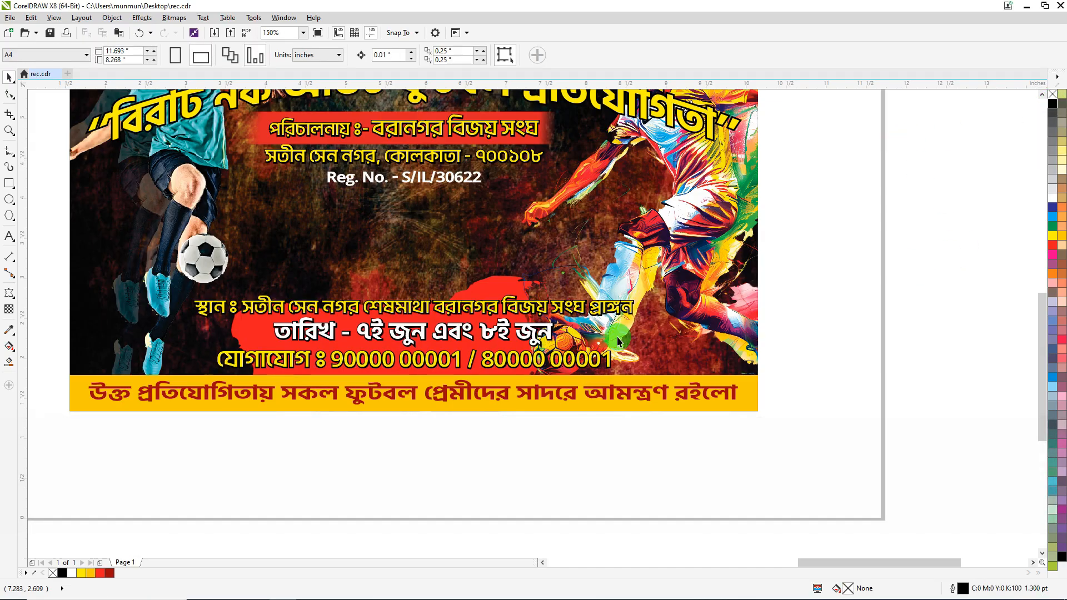
Step: Darken the red brush shape inside the banner frame by setting its fill's K value to 20, and finish editing the frame
left_click(504, 289, "ctrl")
left_click(340, 316)
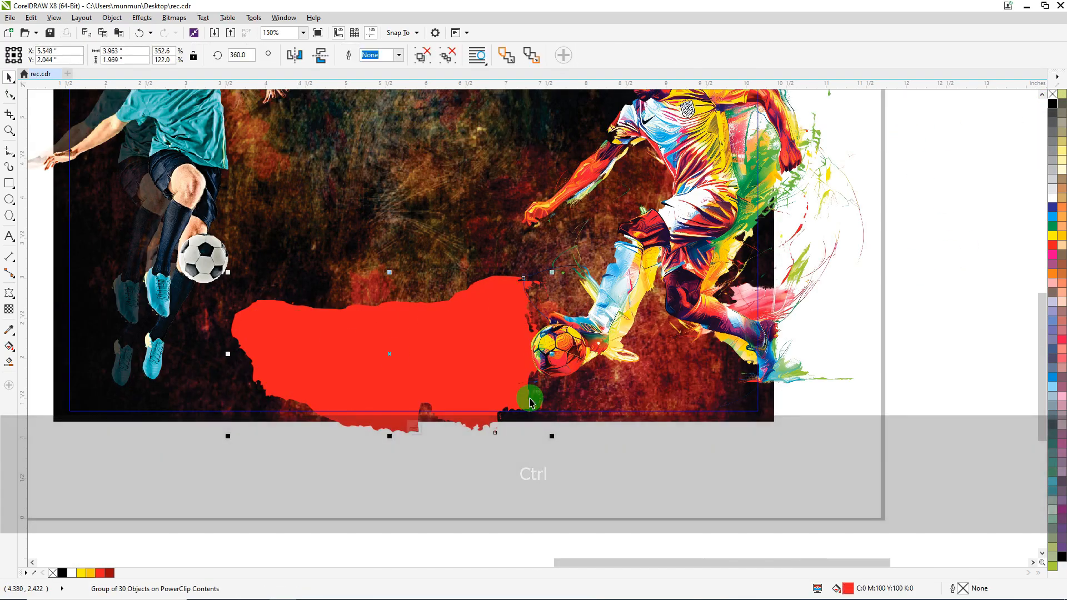
double_click(850, 589)
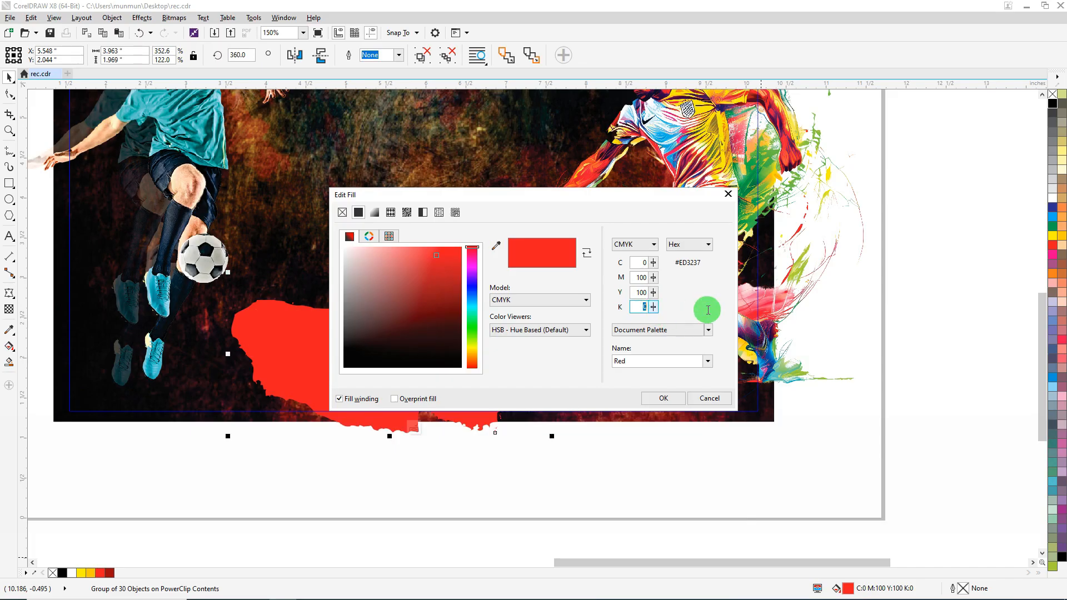
type("20")
key("Return")
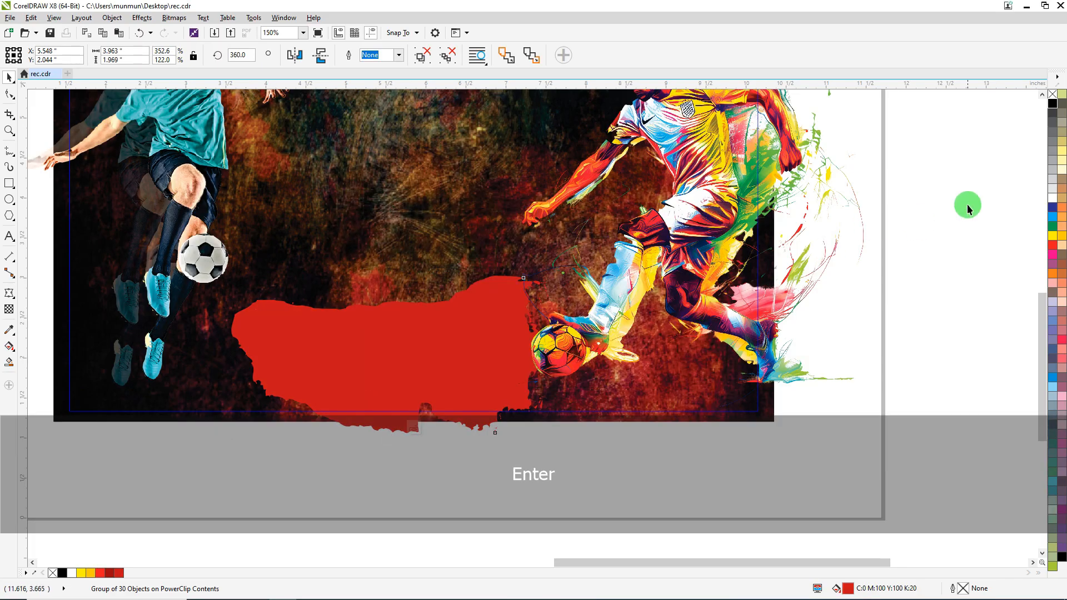
left_click(967, 208, "ctrl")
scroll(604, 342, "down", 2)
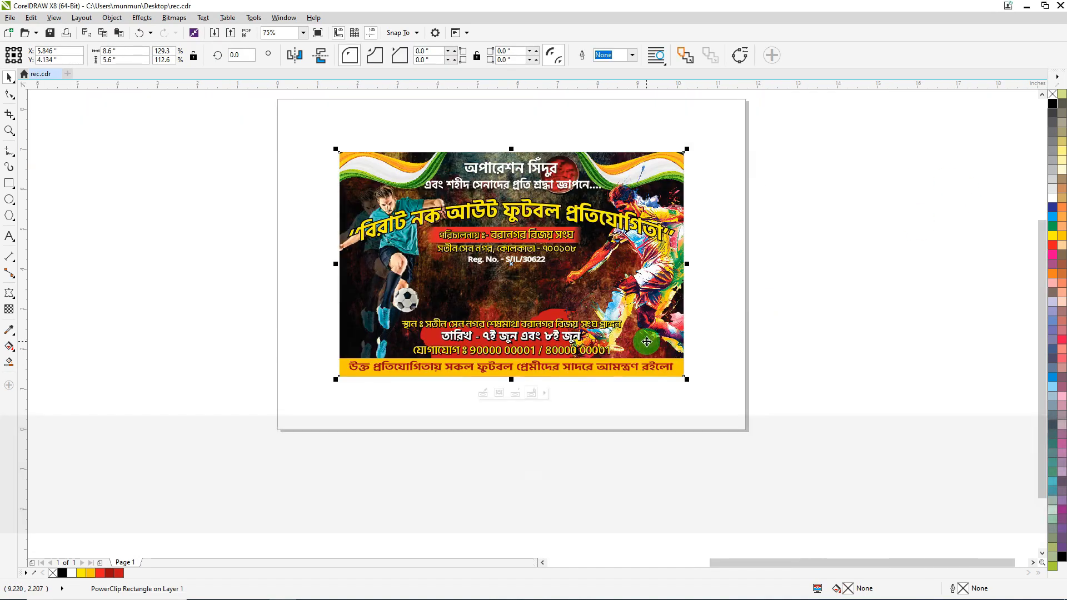
Step: Move the black invitation paragraph and its signature line from one side of the page to the other, beyond the banner's painted footballer
scroll(619, 329, "down", 2)
left_click_drag(305, 274, 447, 348)
left_click_drag(392, 319, 546, 331)
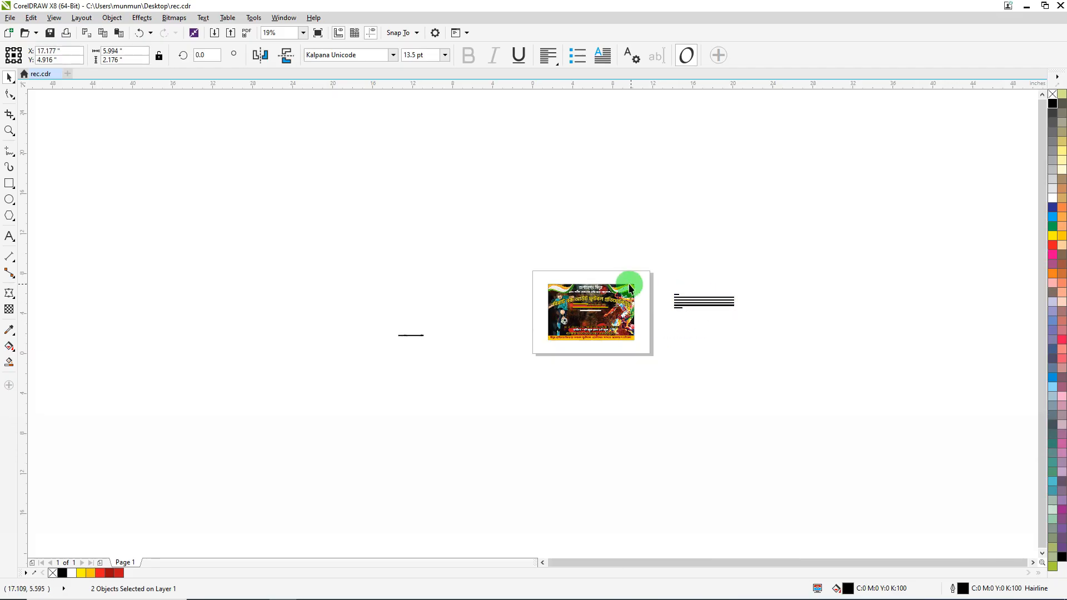
scroll(630, 288, "up", 2)
left_click(644, 254)
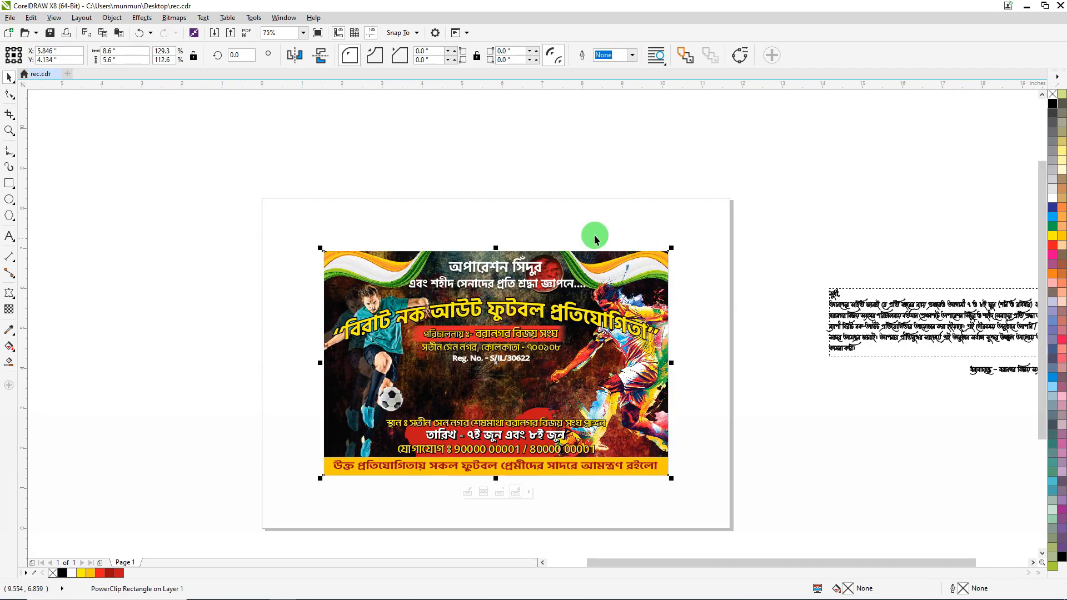
left_click(555, 232)
Step: Nudge the arched title together with the organiser bar, address and registration lines slightly up to free space below them
scroll(557, 294, "up", 1)
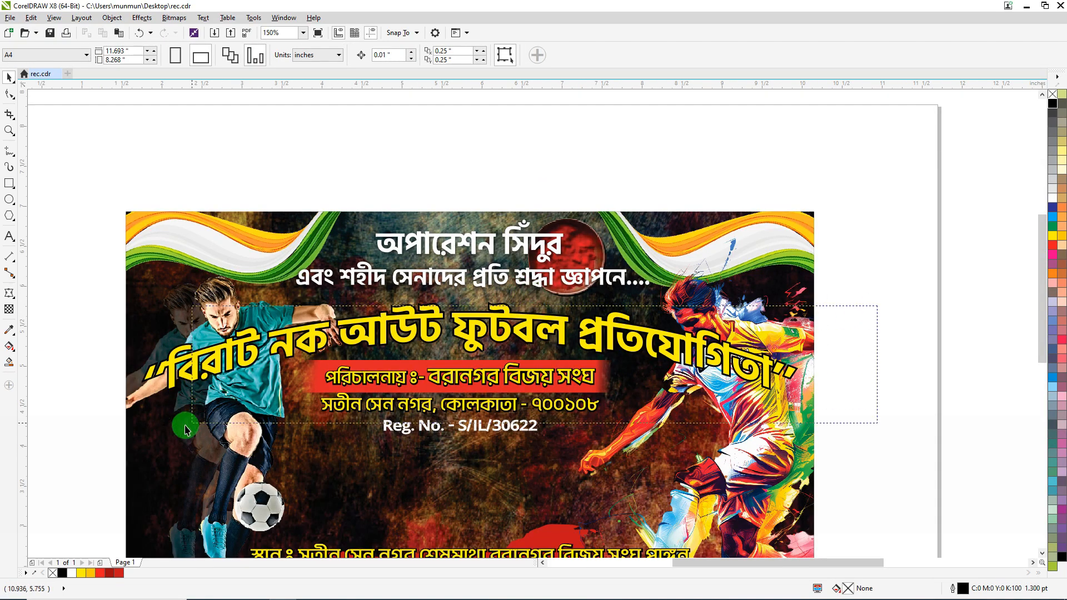
left_click_drag(185, 426, 126, 447)
key("Up")
key("Up")
key("Up")
left_click_drag(561, 321, 572, 310)
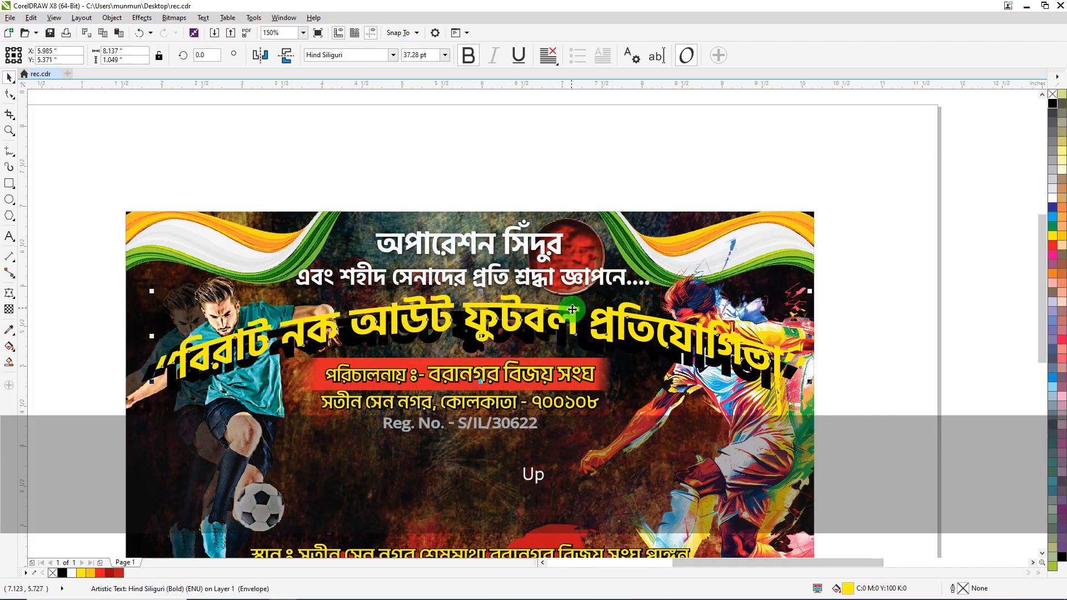
key("ctrl+z")
scroll(788, 303, "down", 1)
left_click_drag(794, 299, 331, 405)
scroll(605, 324, "up", 1)
key("Up")
key("Up")
key("Up")
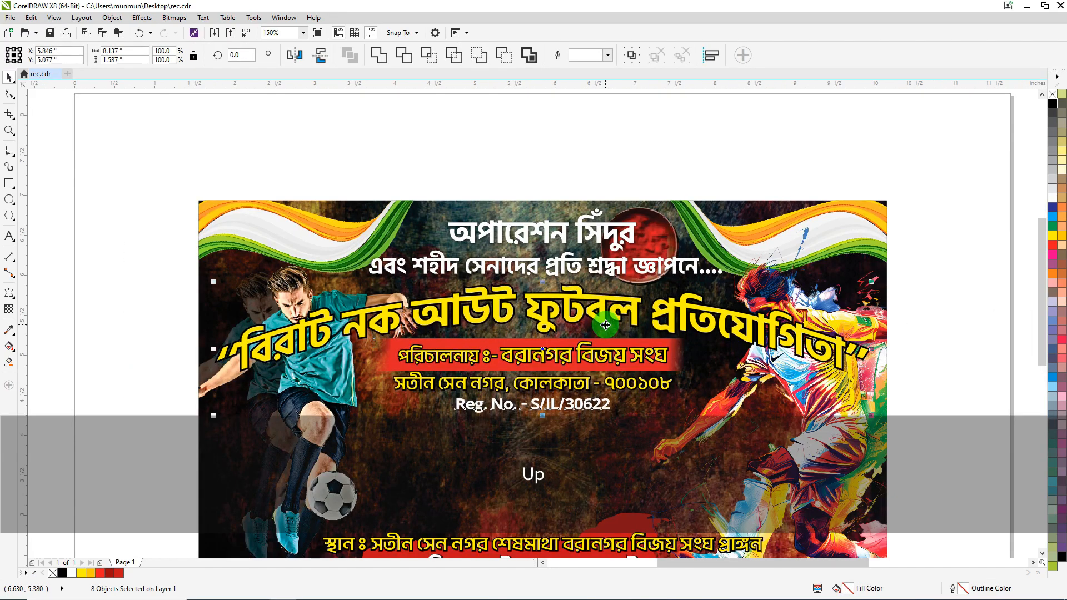
key("Up")
key("Up")
key("Up")
Step: Place the invitation paragraph on the banner between the registration line and the venue line
scroll(473, 278, "down", 1)
left_click_drag(778, 383, 392, 283)
scroll(426, 287, "up", 1)
scroll(425, 287, "down", 1)
left_click_drag(848, 304, 418, 341)
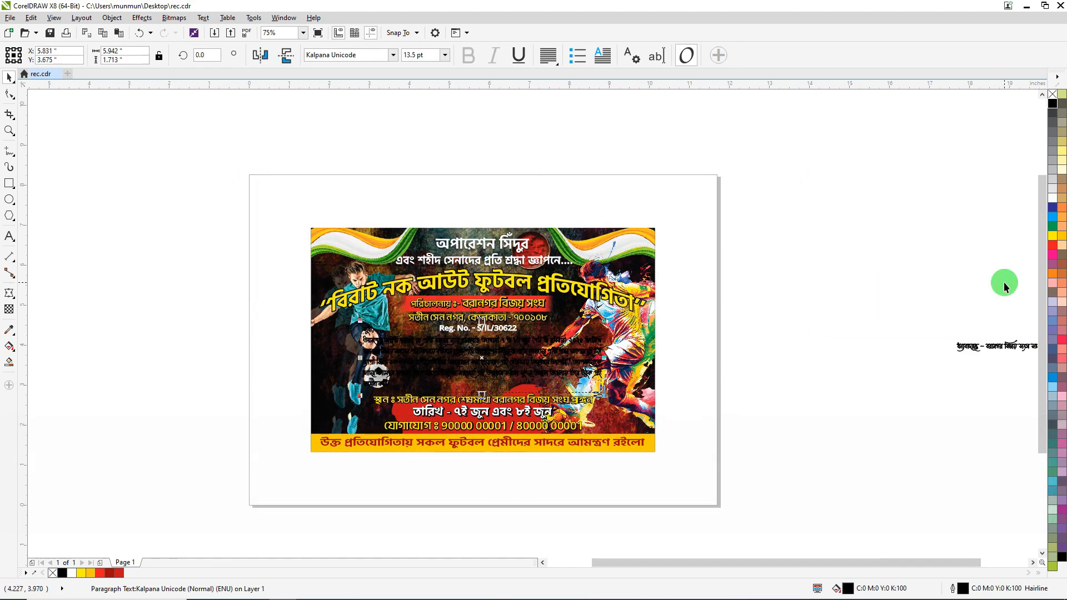
Step: Give the invitation paragraph a yellow fill and a yellow outline
left_click(1055, 240)
left_click(451, 366)
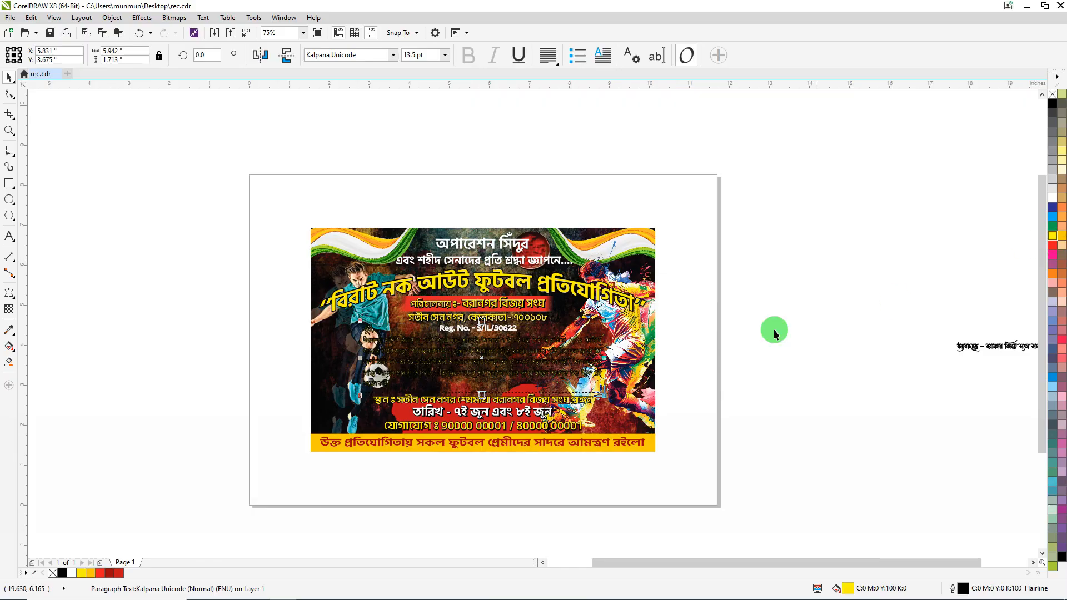
right_click(1053, 236)
Step: Lower the invitation paragraph slightly beneath the registration line and centre it horizontally on the banner
scroll(463, 373, "up", 1)
left_click_drag(480, 365, 501, 368)
key("Up")
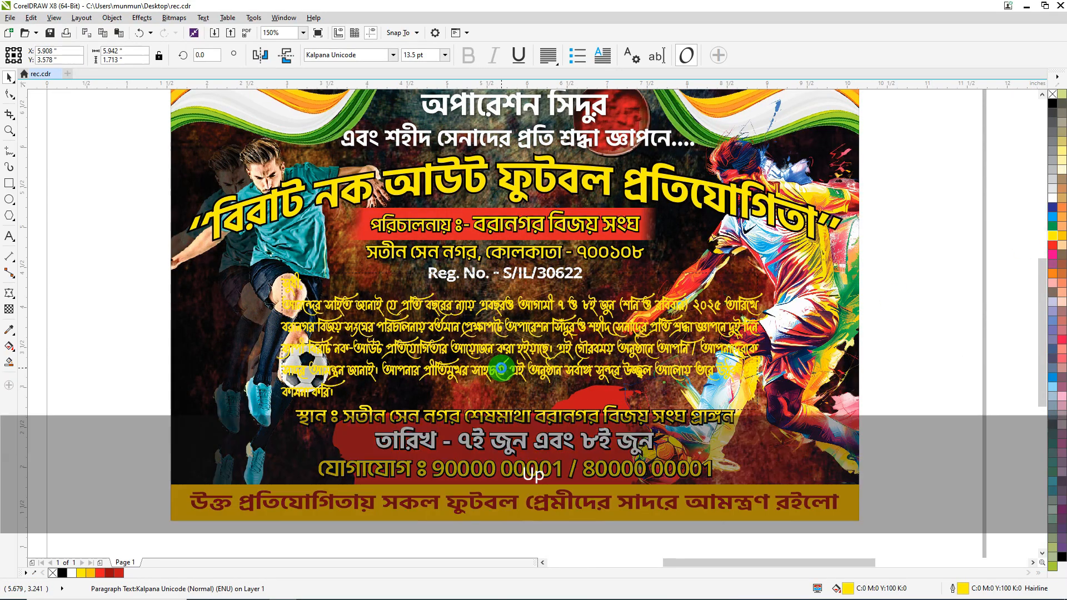
left_click(849, 259, "shift")
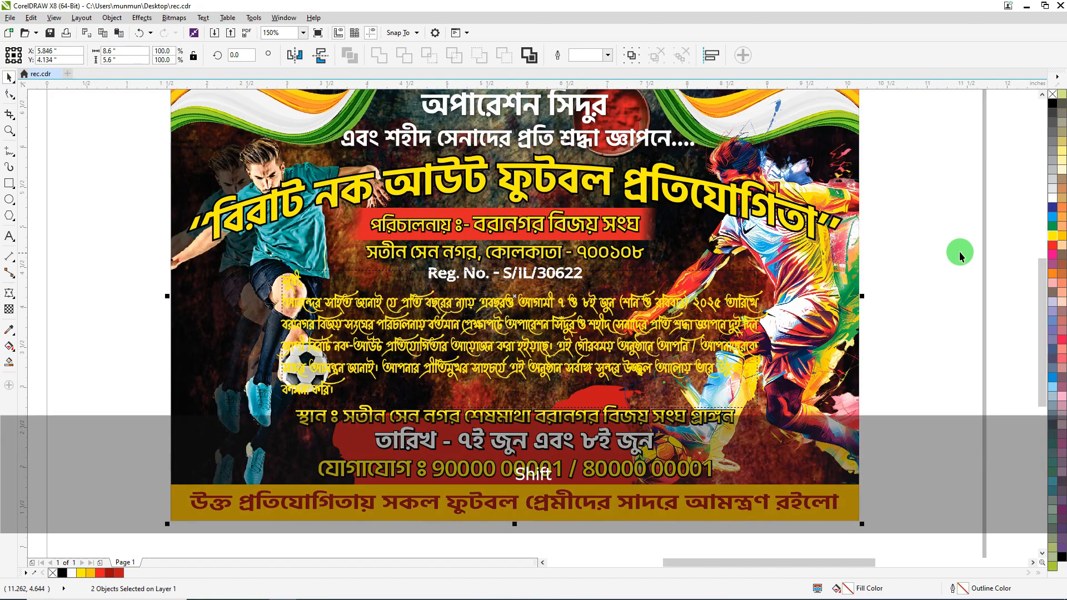
key("c")
left_click(955, 248)
Step: Inside the banner frame, shrink the painted footballer to about 3.8 by 4.5 inches and shift him toward the outer edge
left_click(822, 311, "ctrl")
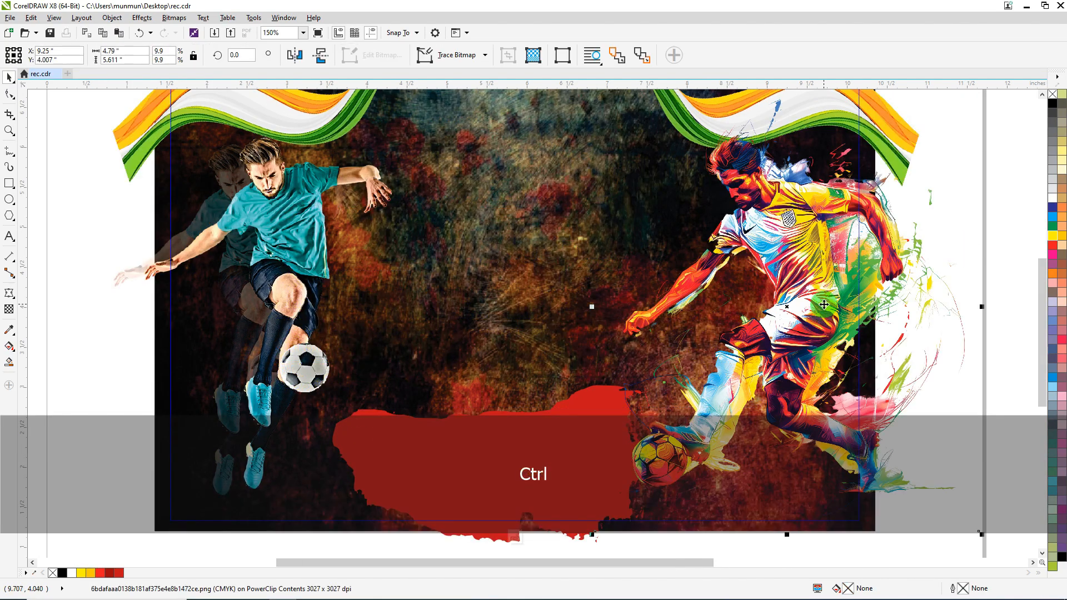
left_click_drag(765, 161, 824, 243)
key("ctrl+z")
scroll(709, 244, "down", 1)
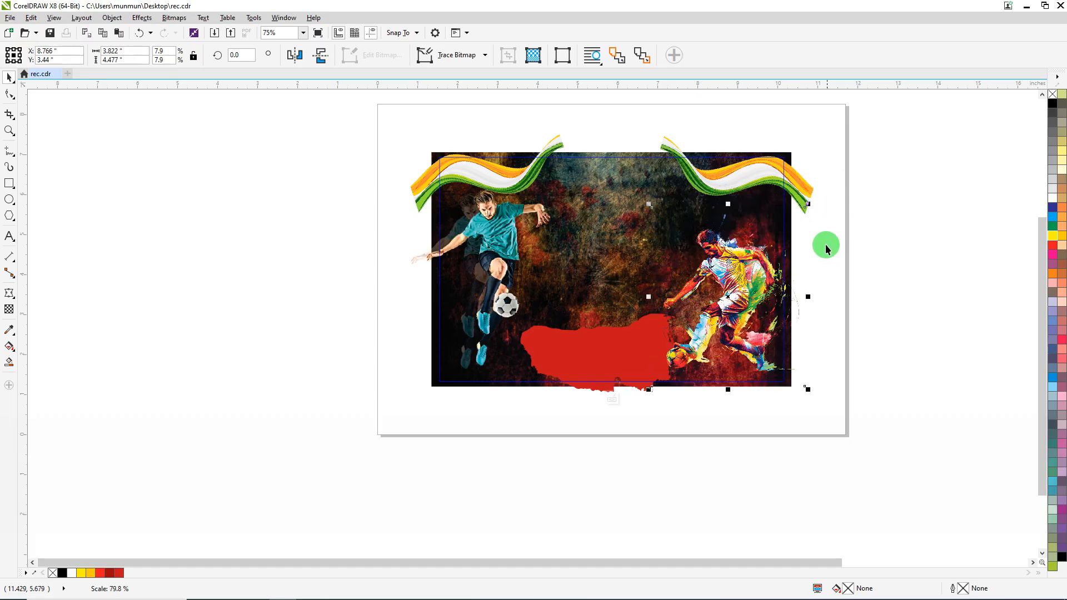
left_click_drag(770, 279, 779, 281)
left_click(901, 235, "ctrl")
left_click(887, 235)
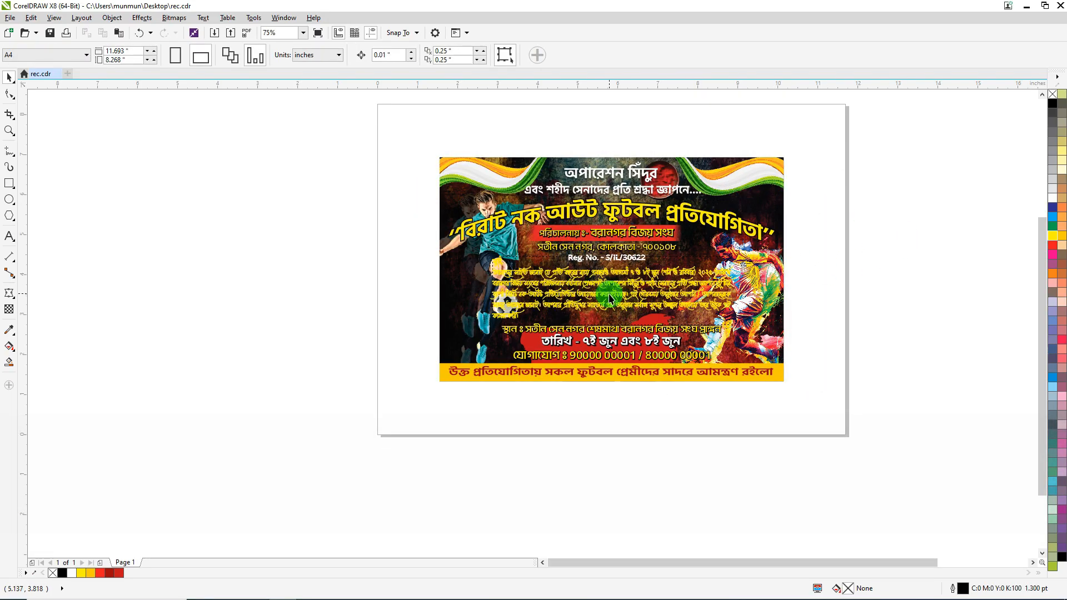
Step: Reopen the frame's contents, raise the painted footballer slightly and move him further outward, and finish editing
left_click(757, 343, "ctrl")
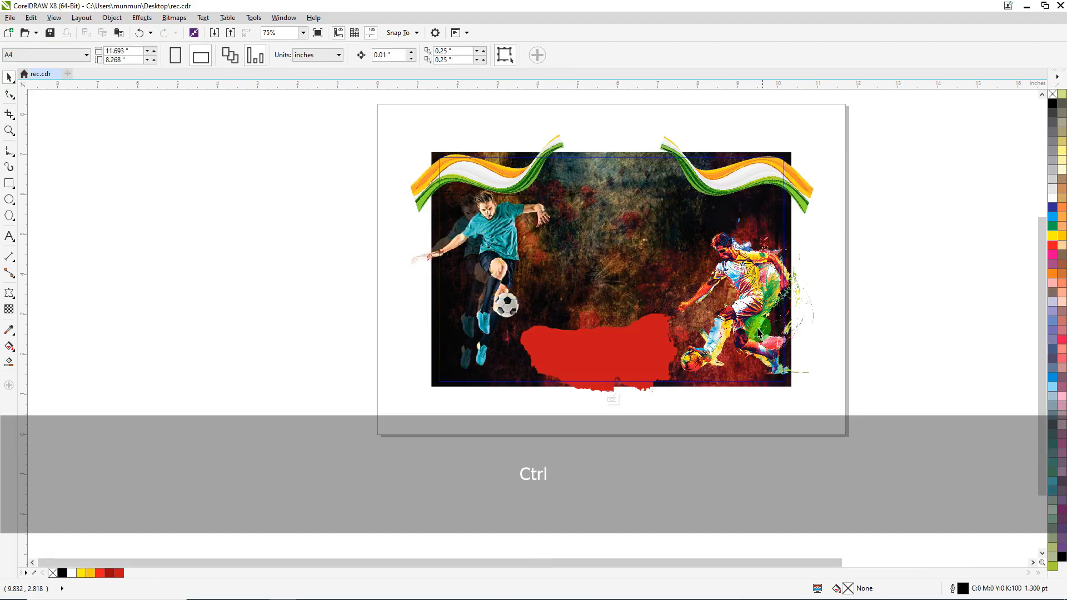
left_click_drag(749, 327, 757, 315)
left_click(909, 305, "ctrl")
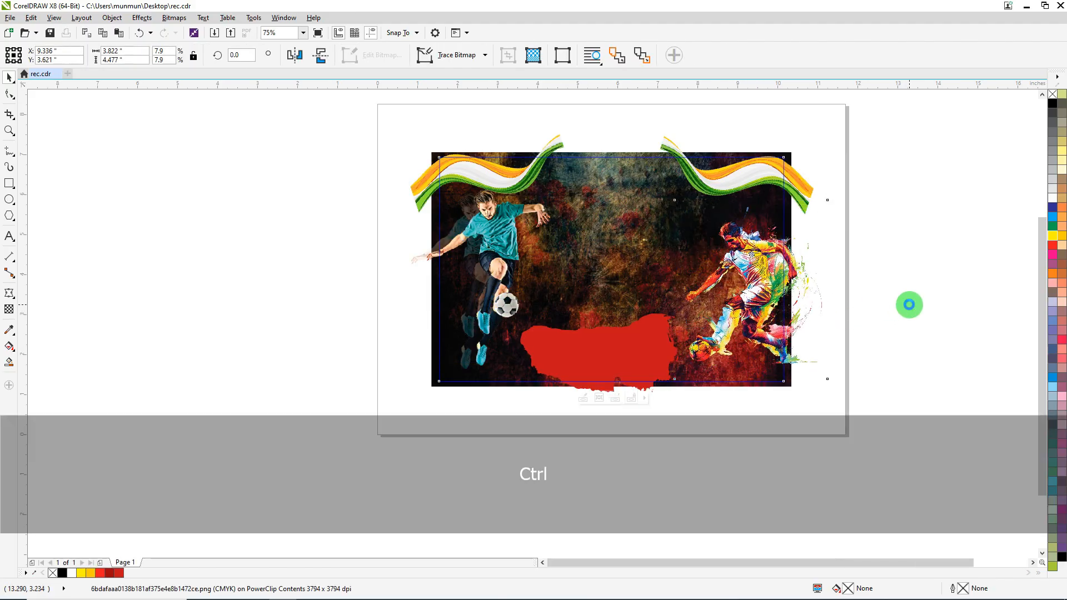
left_click(858, 296)
Step: Realign the invitation paragraph so it is centred horizontally with the banner frame
scroll(607, 289, "up", 1)
left_click_drag(616, 328, 616, 329)
left_click(319, 261, "shift")
key("c")
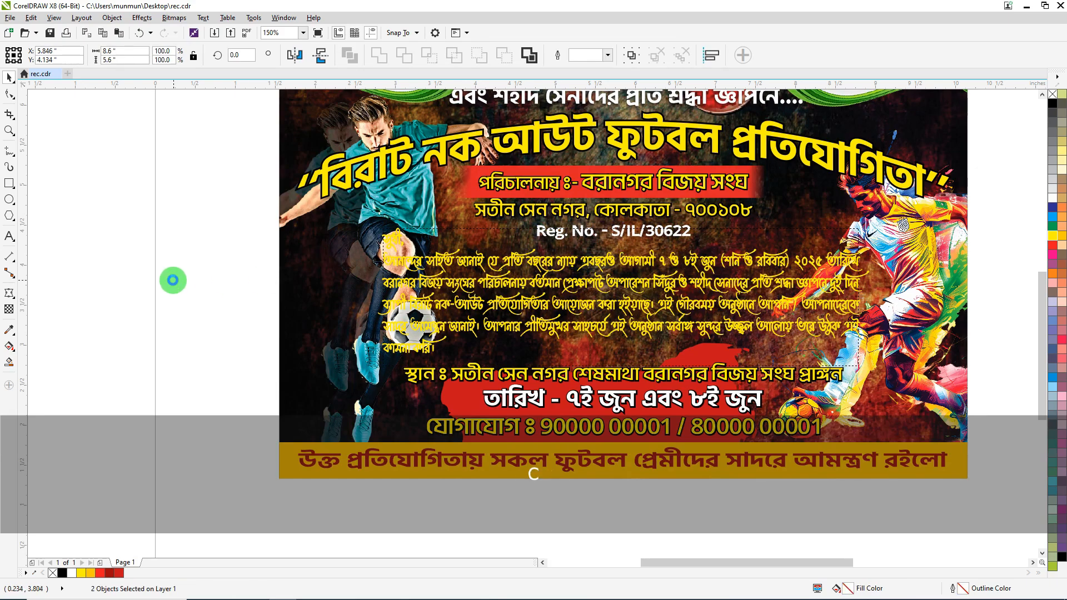
left_click(171, 282)
Step: Inside the banner frame, move the teal-shirted footballer slightly outward and down, away from the paragraph, and finish editing
left_click(384, 213, "ctrl")
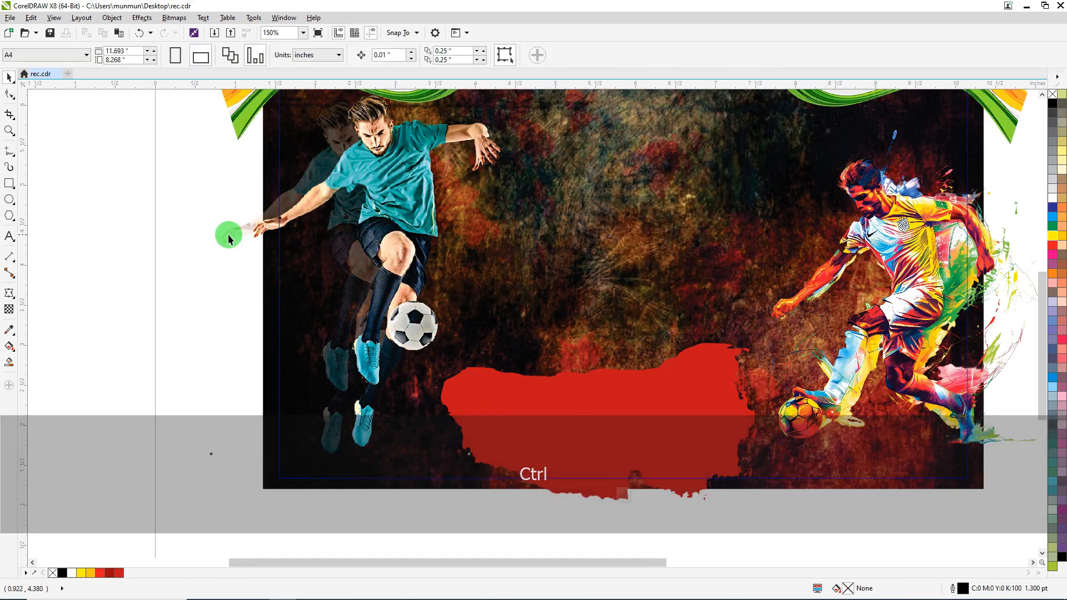
left_click(230, 234)
left_click_drag(396, 208, 386, 217)
left_click(104, 267, "ctrl")
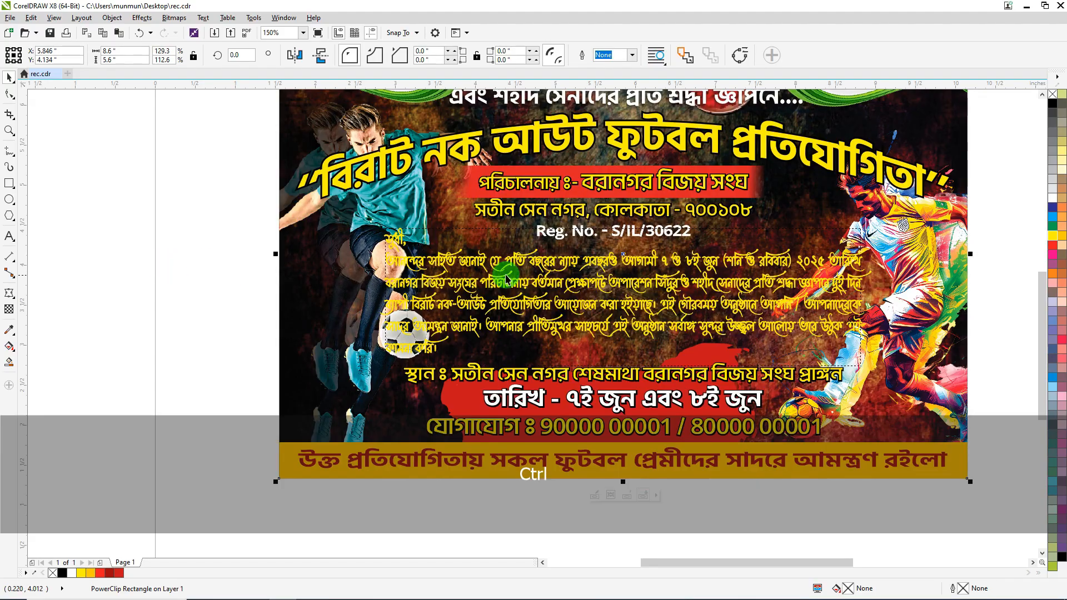
Step: Back the yellow invitation paragraph with a black copy that has a 3-point black outline
left_click(505, 260, "ctrl")
key("ctrl+c")
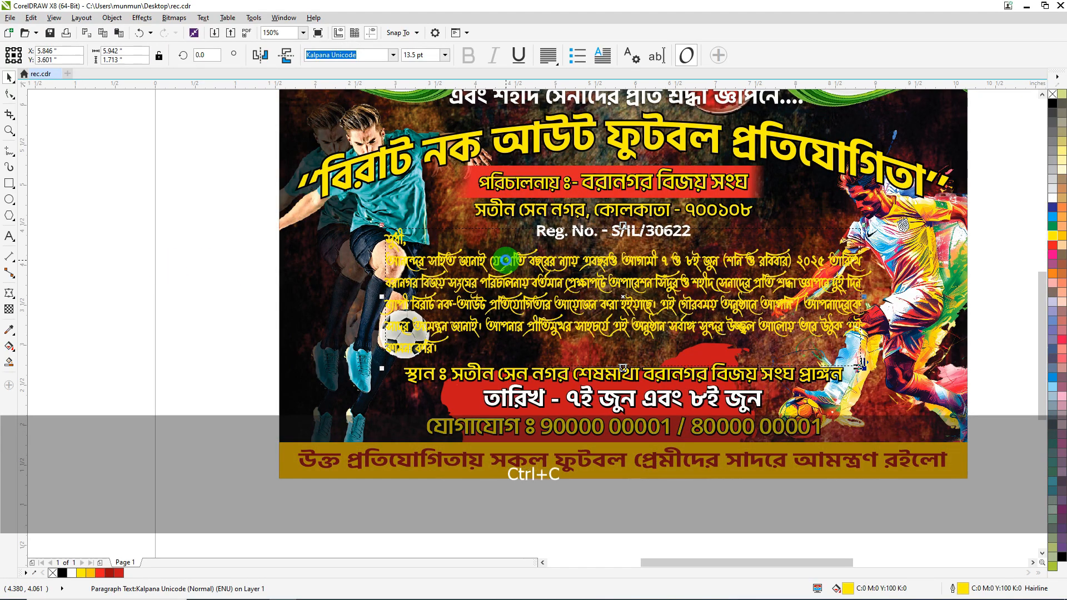
left_click(1051, 104)
right_click(1051, 105)
key("F12")
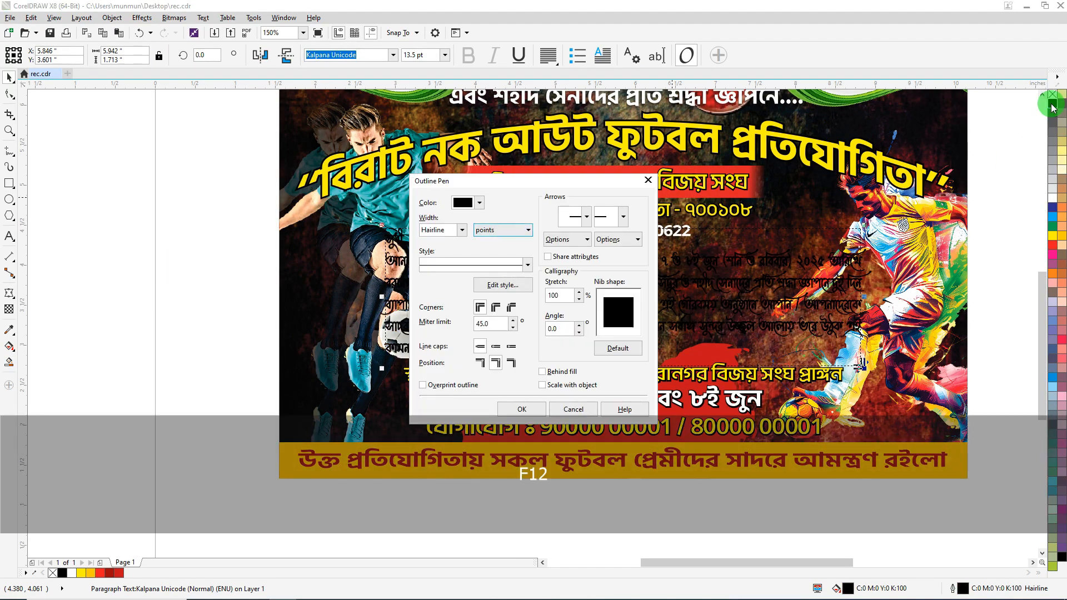
type("3")
key("Return")
key("ctrl+v")
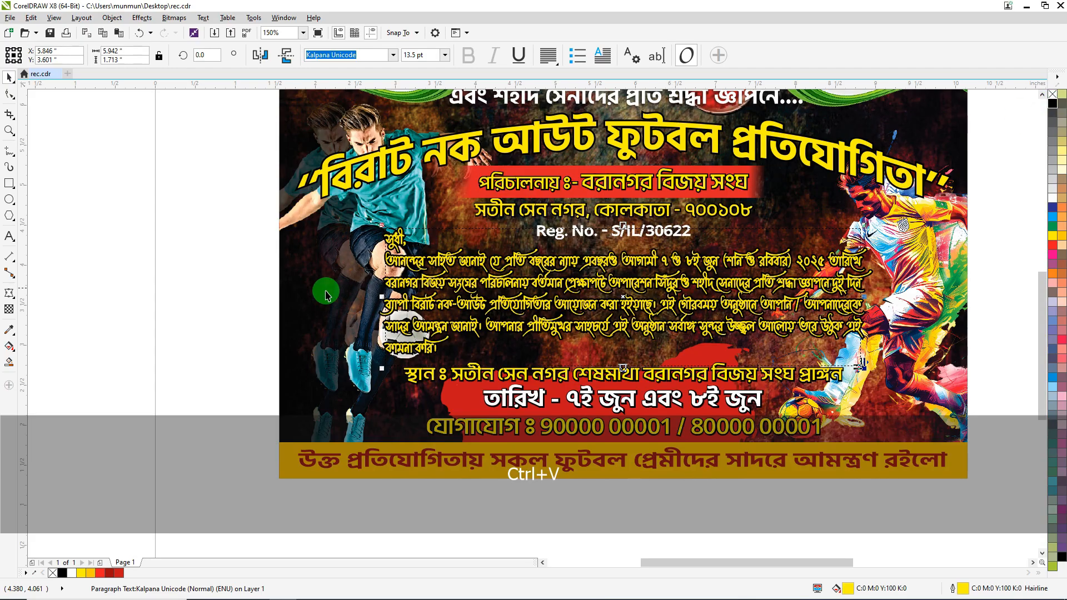
Step: Move the closing thank-you line from outside the page into the banner, at the outer end of the paragraph's last line
left_click(218, 269)
scroll(219, 268, "down", 1)
left_click_drag(909, 276, 672, 320)
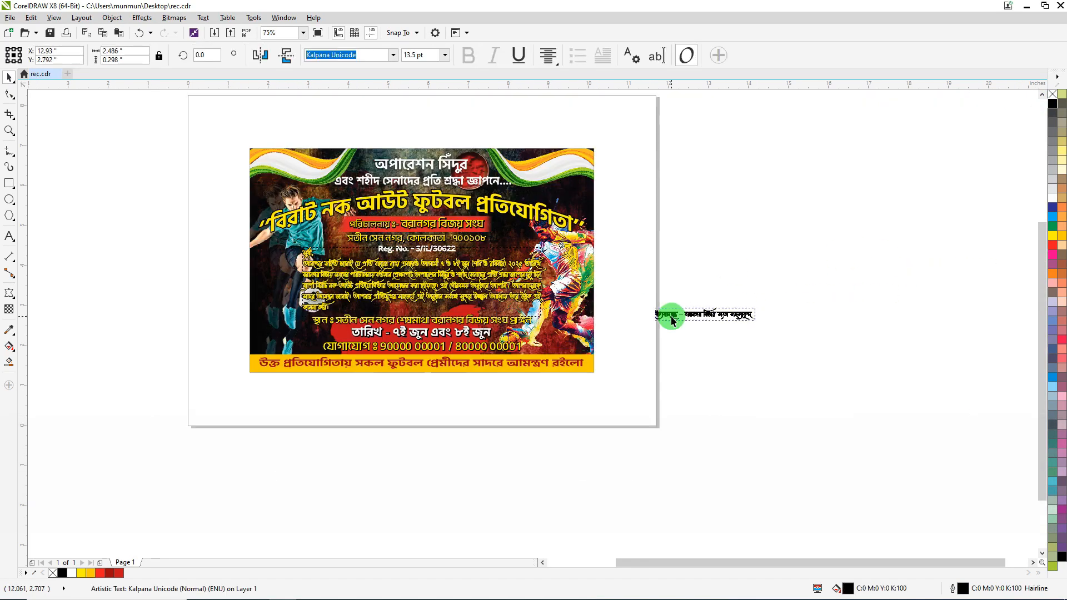
scroll(487, 315, "up", 1)
left_click_drag(840, 311, 418, 303)
scroll(422, 299, "up", 1)
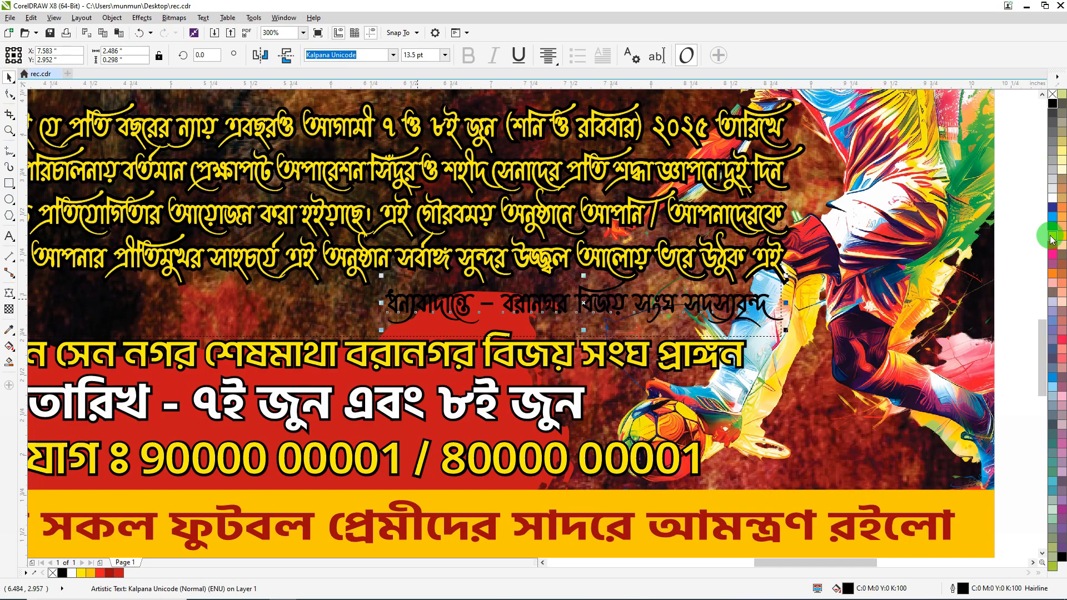
Step: Colour the closing thank-you line yellow and back it with a black copy that has a thick black outline
left_click(1052, 239)
right_click(1050, 238)
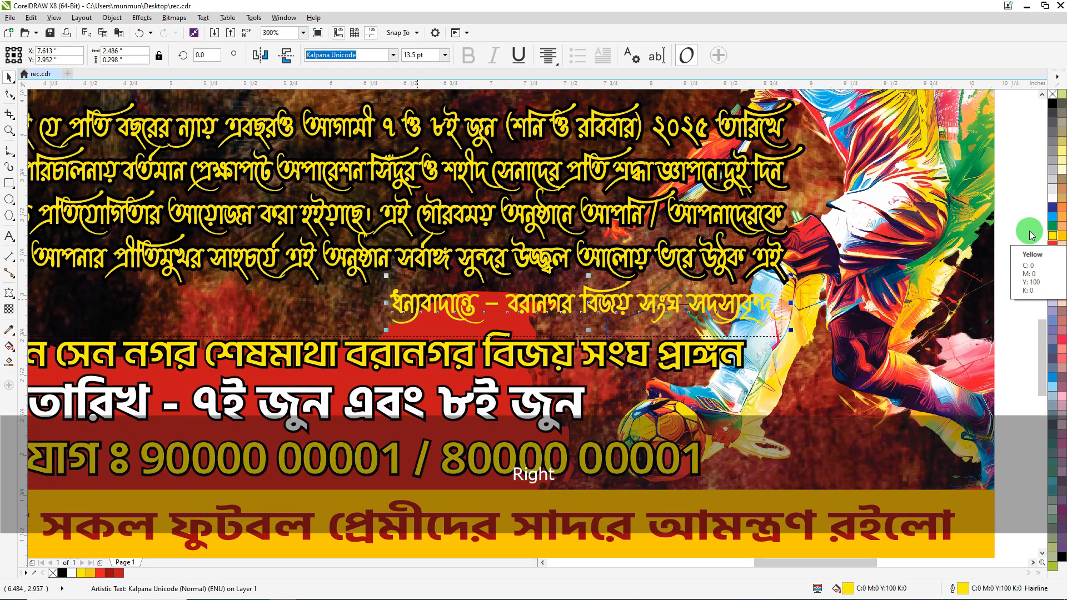
left_click(1050, 102)
right_click(1050, 102)
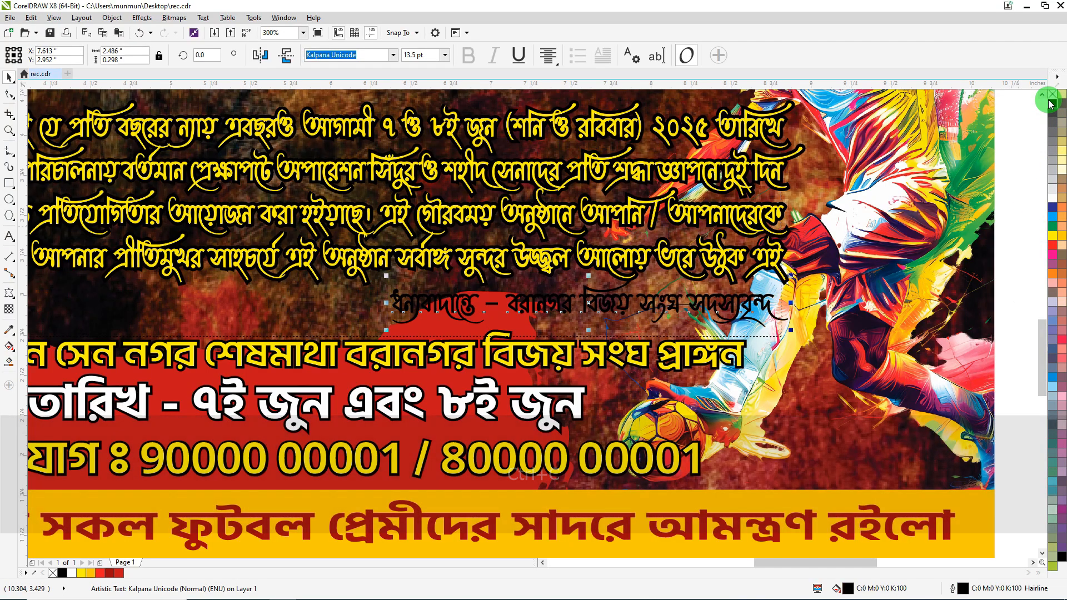
key("F12")
key("Return")
key("ctrl+v")
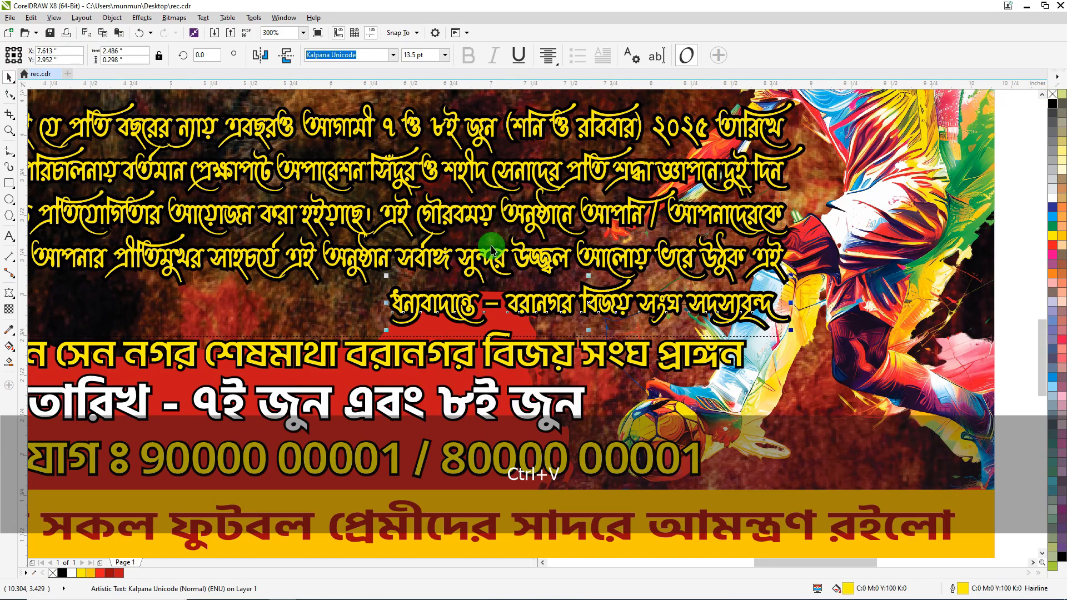
scroll(491, 256, "down", 2)
left_click(750, 258)
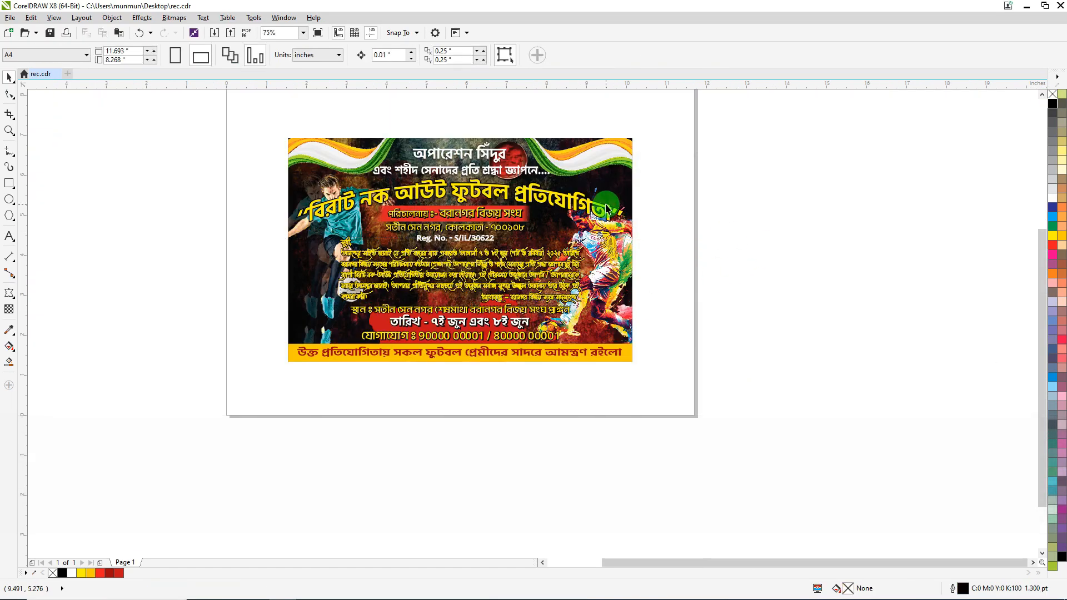
Step: Inside the banner frame, enlarge the painted footballer to about 4.48 by 5.24 inches, move him slightly inward and up, and finish editing
left_click(605, 233, "ctrl")
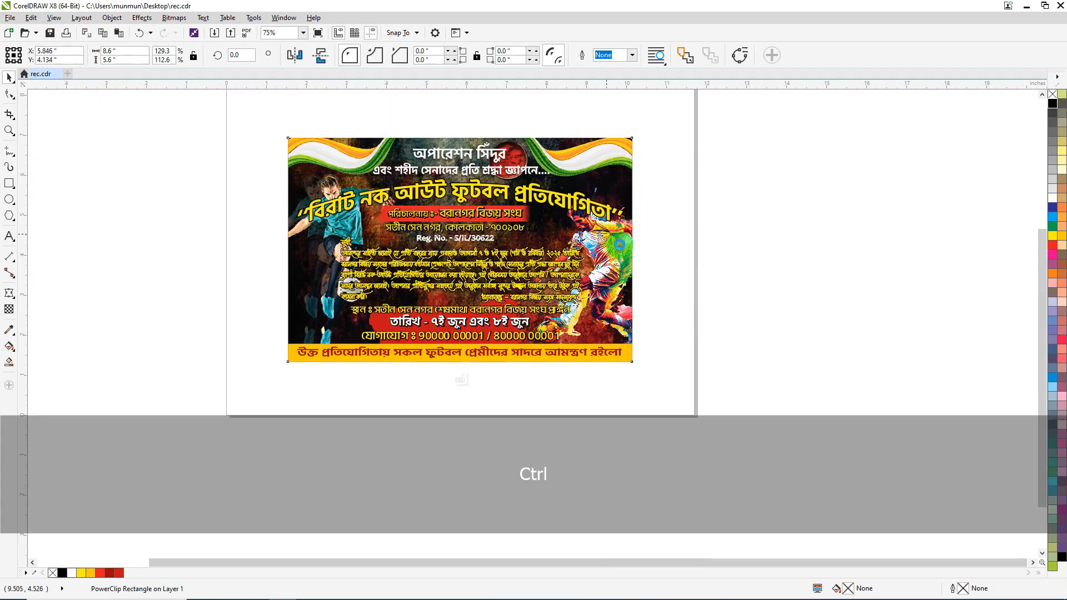
left_click_drag(676, 179, 757, 145)
left_click(844, 265, "ctrl")
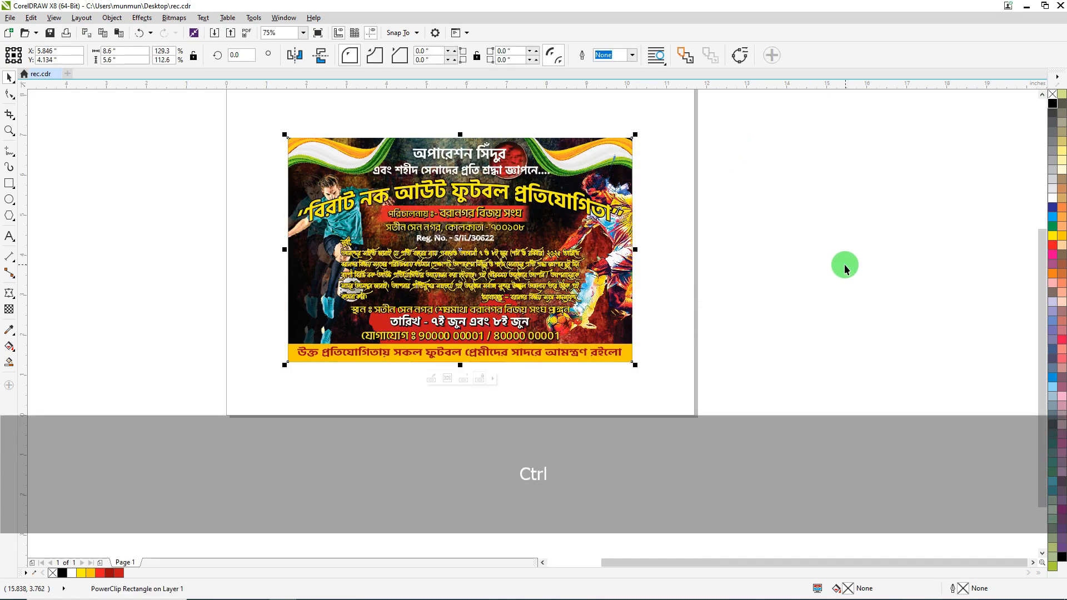
left_click(622, 245, "ctrl")
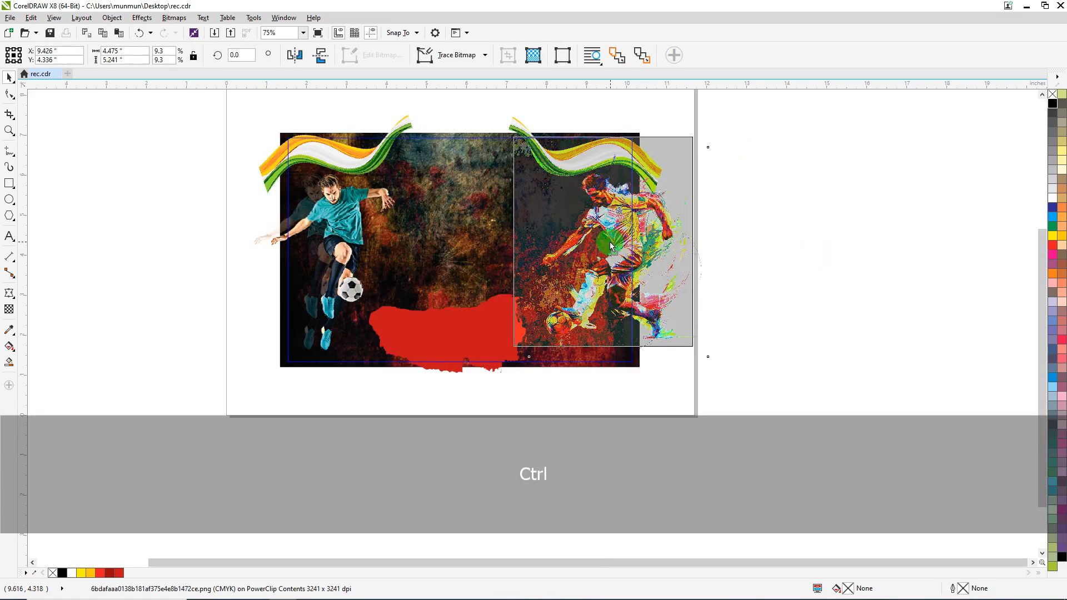
left_click(774, 292, "ctrl")
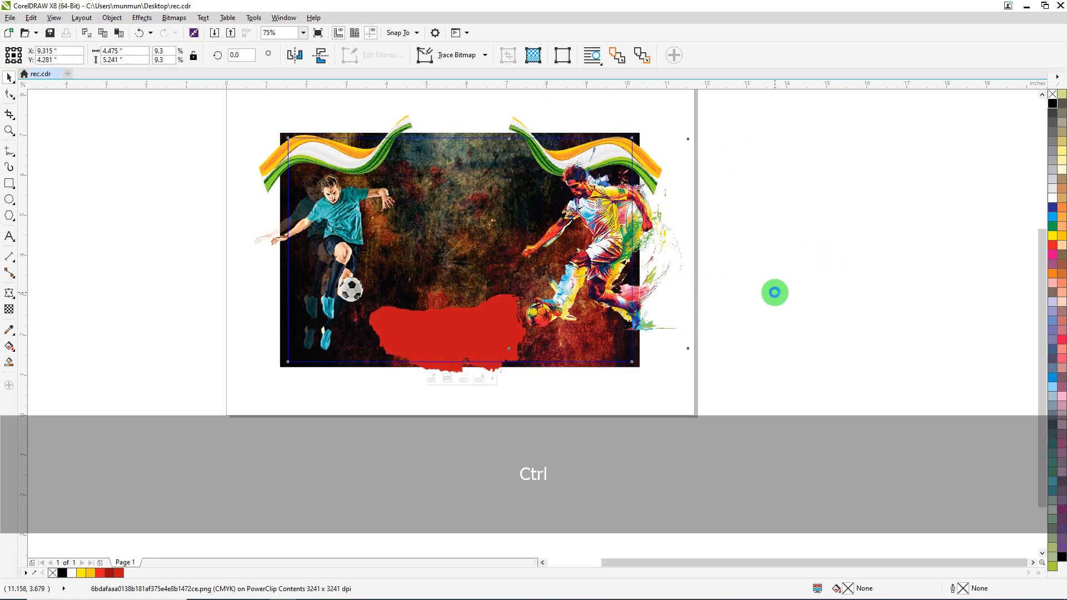
Step: Reopen the frame's contents, shift the painted footballer outward and down, enlarge him to about 4.83 by 5.65 inches, and finish editing
left_click(616, 292, "ctrl")
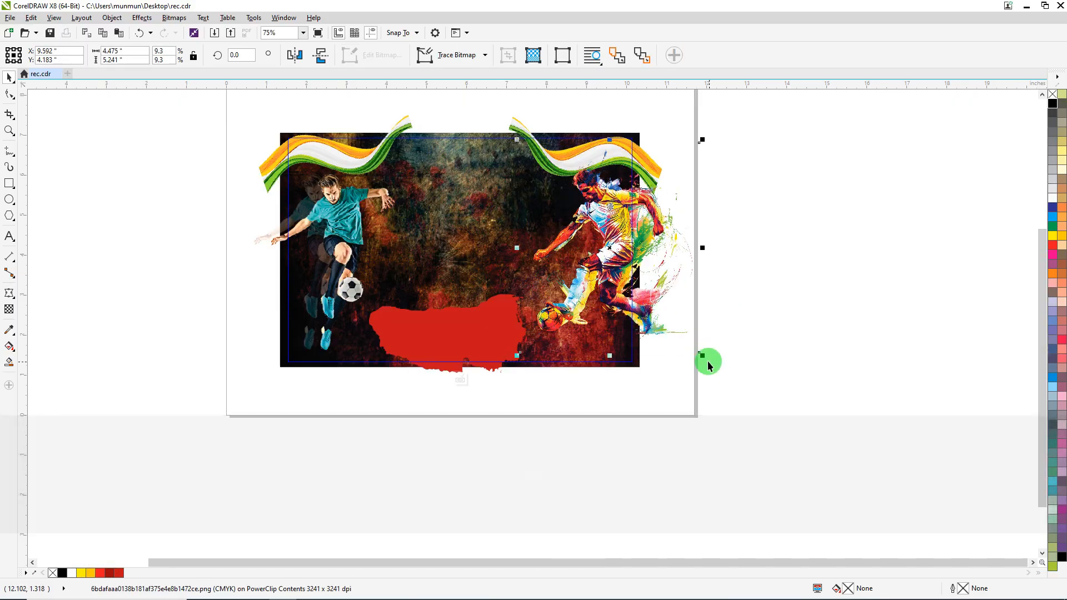
left_click_drag(707, 362, 731, 374)
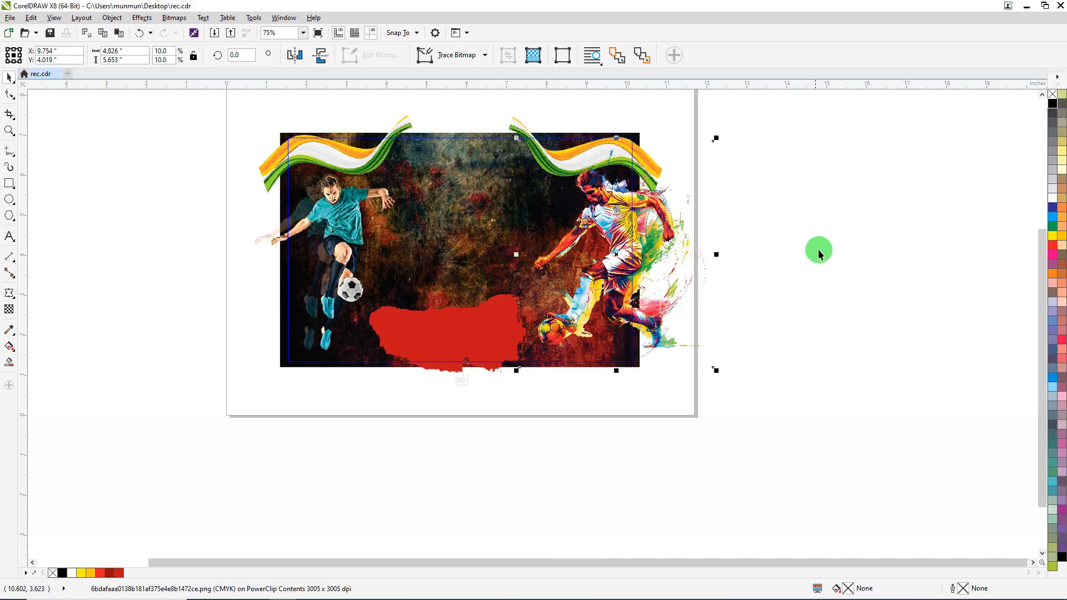
left_click(847, 243, "ctrl")
left_click(846, 242)
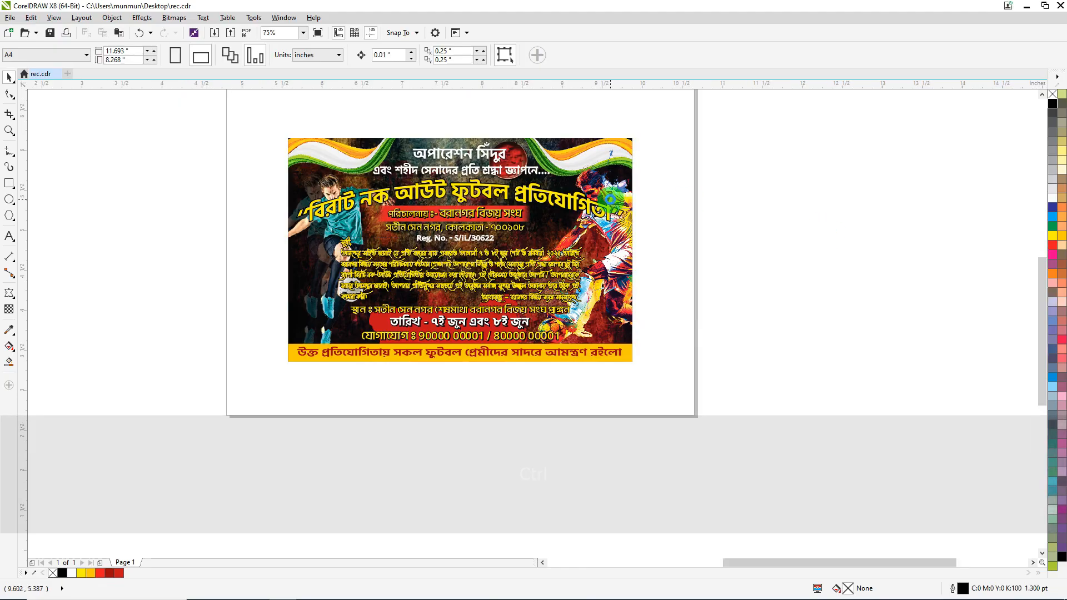
Step: Inspect the banner's overall layout and its details up close
scroll(610, 199, "up", 3)
scroll(633, 217, "down", 3)
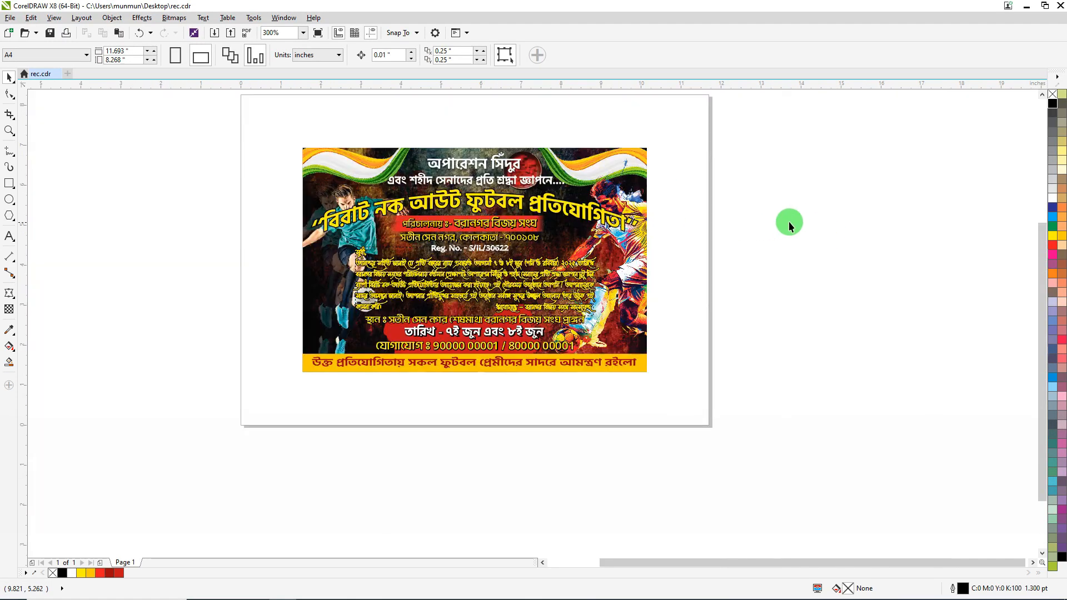
left_click(9, 130)
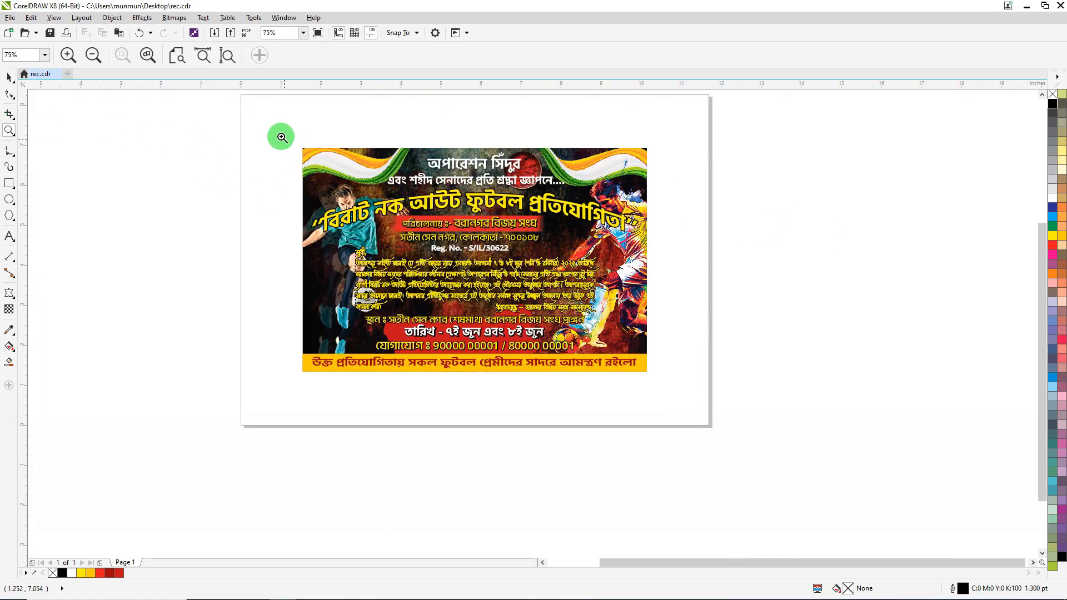